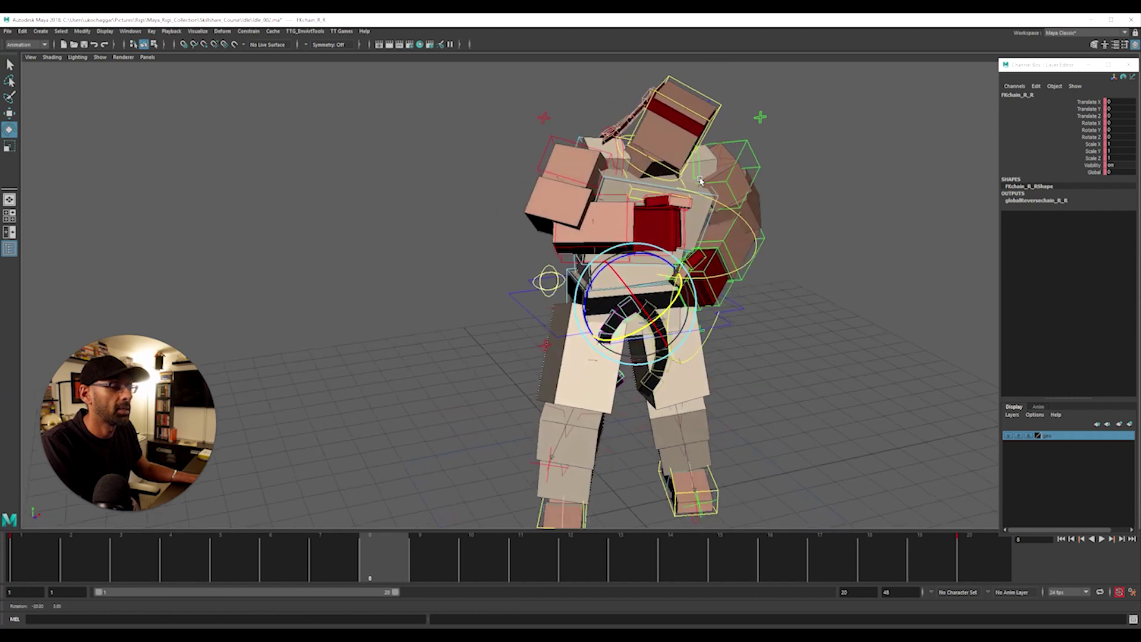
Select the character's root control (RootX_M) at the hips and make it ready to move.
{"action": "right_click_drag", "start_coordinate": [608, 280], "coordinate": [646, 253], "text": "alt"}
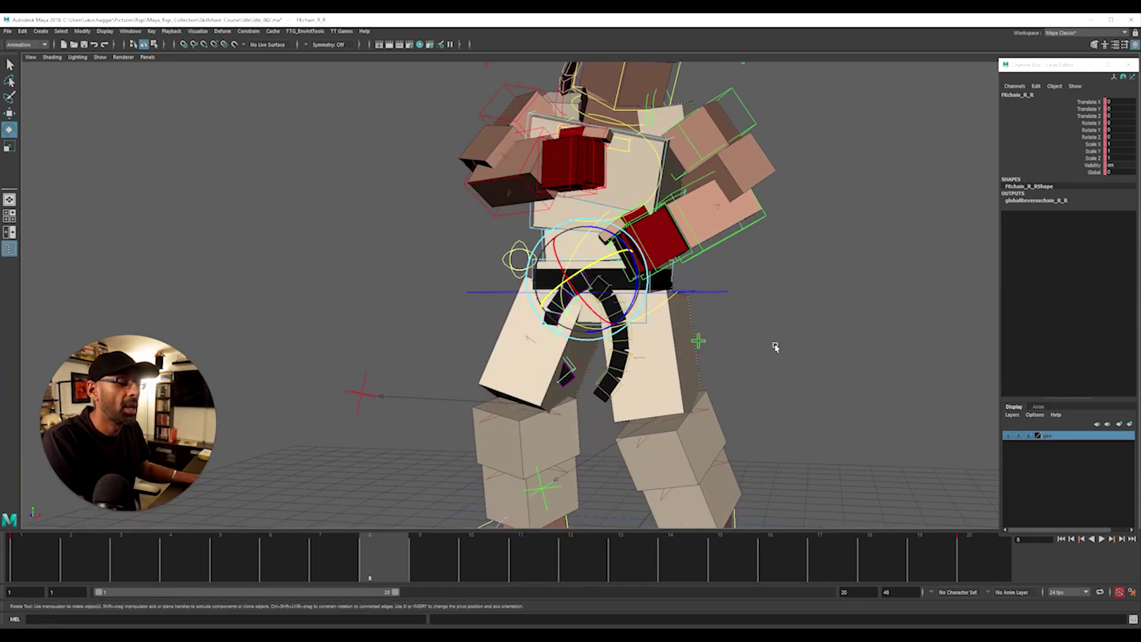
{"action": "left_click_drag", "start_coordinate": [767, 337], "coordinate": [731, 303], "text": "alt"}
{"action": "left_click", "coordinate": [724, 315]}
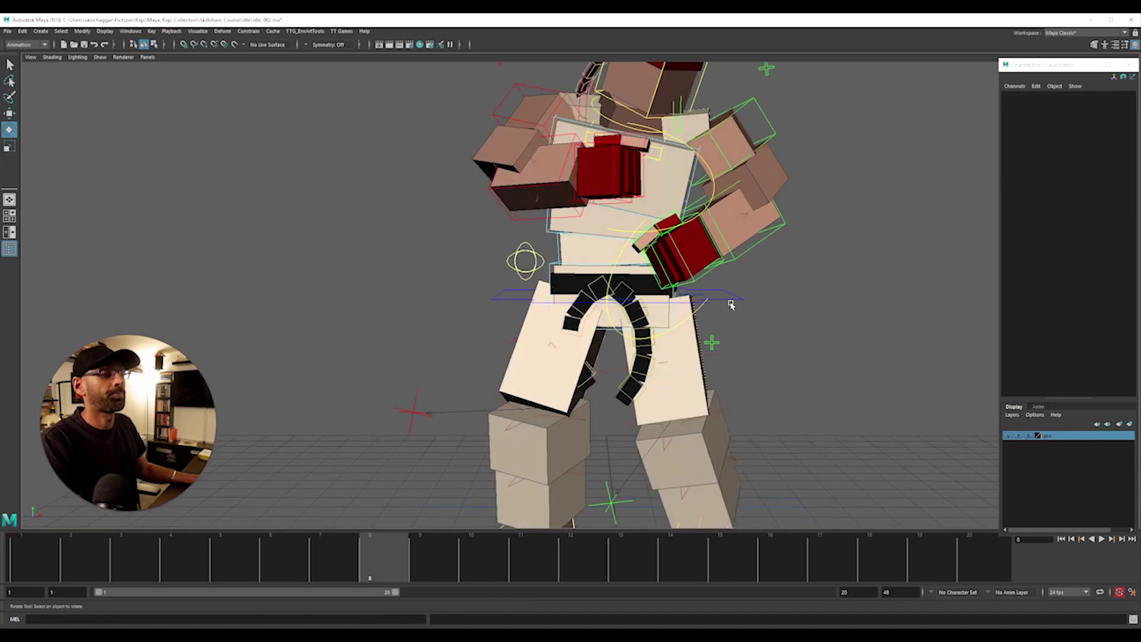
{"action": "left_click", "coordinate": [734, 299]}
{"action": "key", "text": "w"}
Show the orthographic views shaded and work in a full-size front view framed on the root control.
{"action": "scroll", "coordinate": [783, 364], "scroll_direction": "down", "scroll_amount": 3}
{"action": "key", "text": "space"}
{"action": "key", "text": "space"}
{"action": "key", "text": "f"}
{"action": "key", "text": "space"}
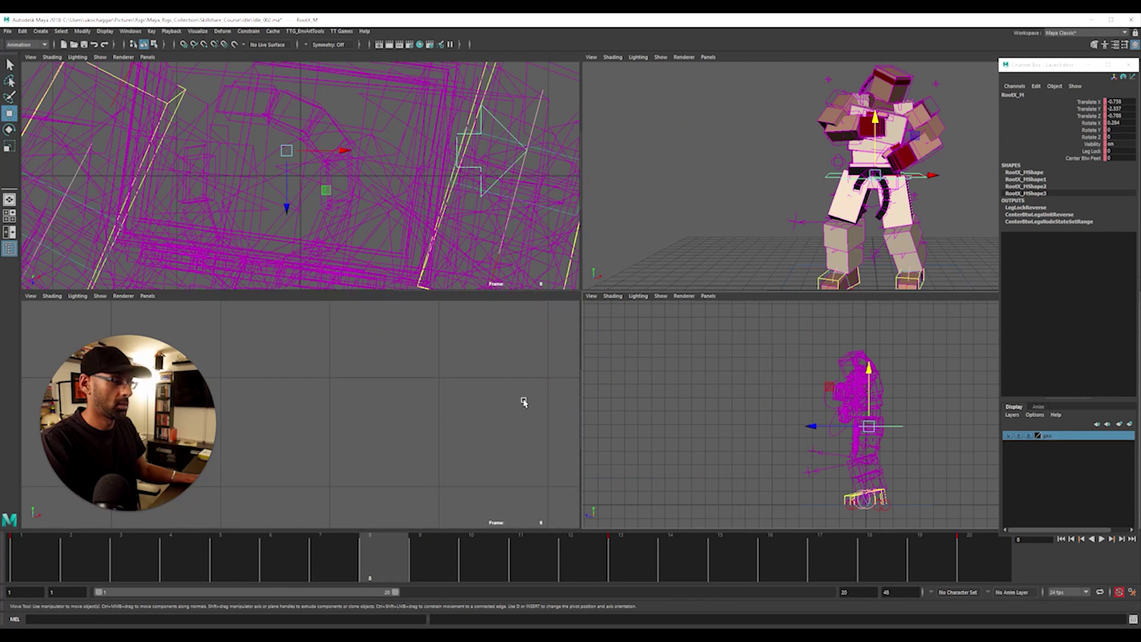
{"action": "key", "text": "5"}
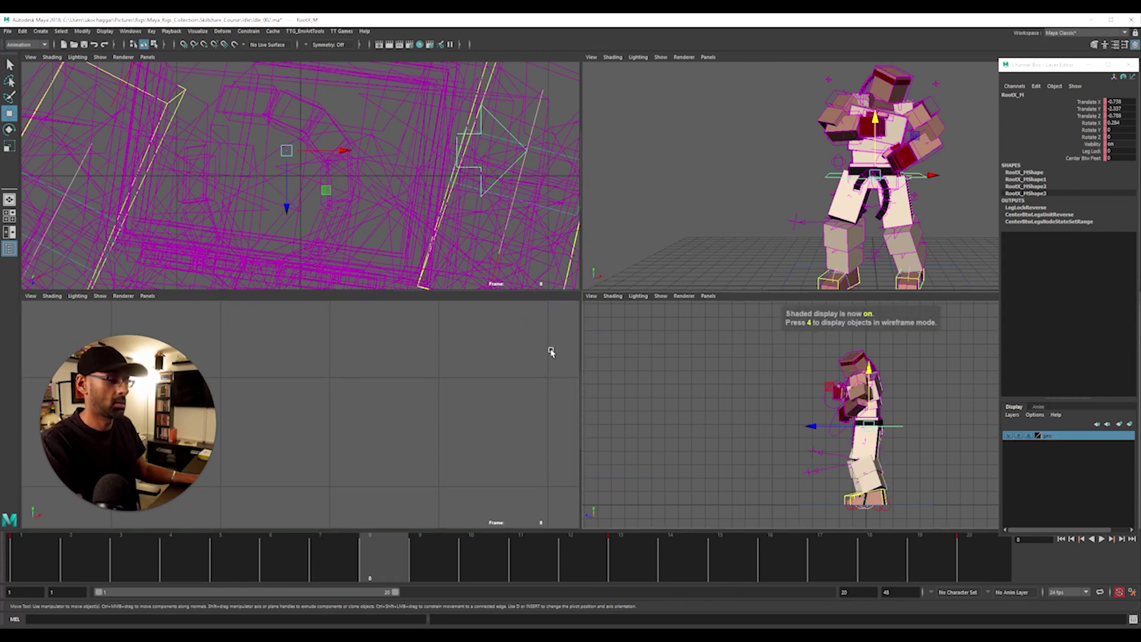
{"action": "key", "text": "5"}
{"action": "key", "text": "f"}
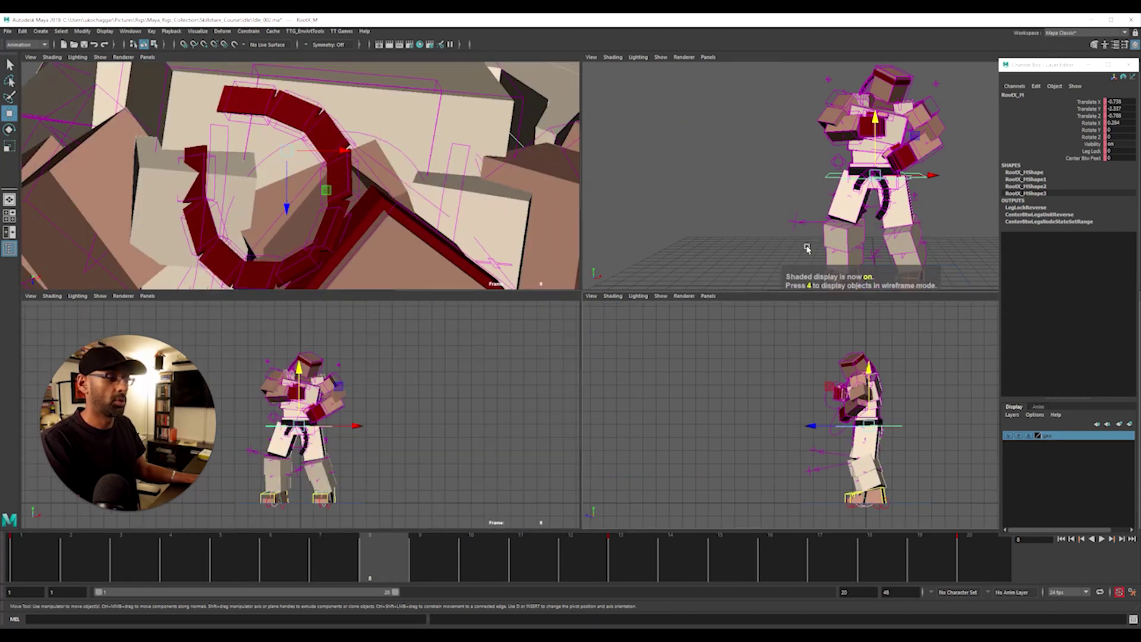
{"action": "key", "text": "f"}
{"action": "key", "text": "space"}
{"action": "scroll", "coordinate": [645, 359], "scroll_direction": "up", "scroll_amount": 10}
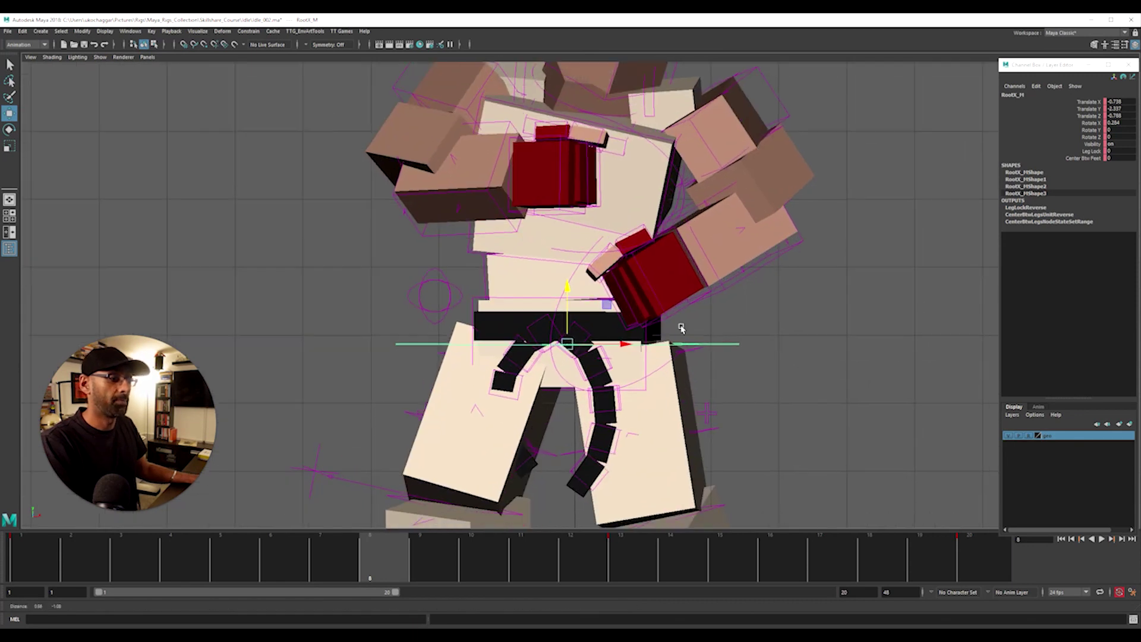
Create an editable motion trail for the root control and display the front view as wireframe.
{"action": "left_click", "coordinate": [198, 31]}
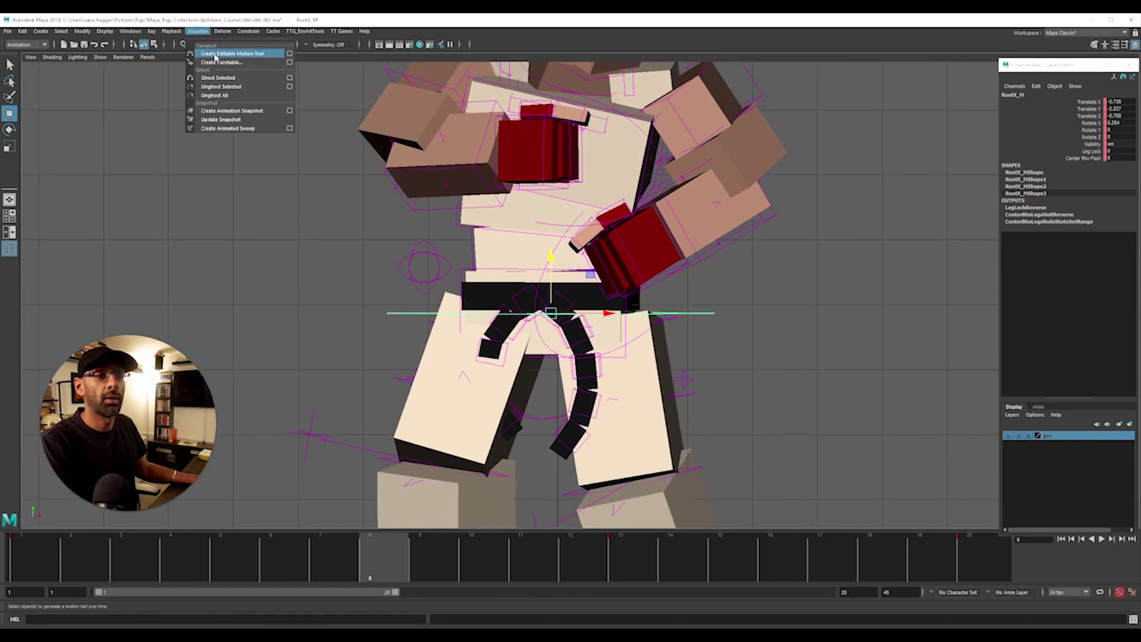
{"action": "left_click", "coordinate": [226, 55]}
{"action": "scroll", "coordinate": [787, 319], "scroll_direction": "up", "scroll_amount": 10}
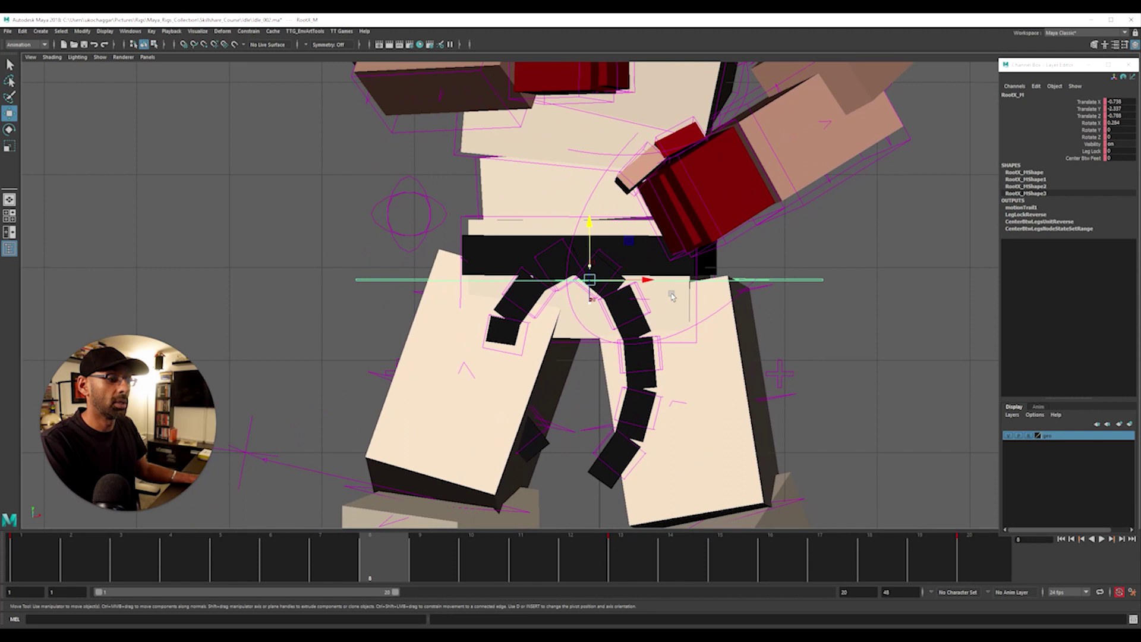
{"action": "scroll", "coordinate": [728, 320], "scroll_direction": "up", "scroll_amount": 8}
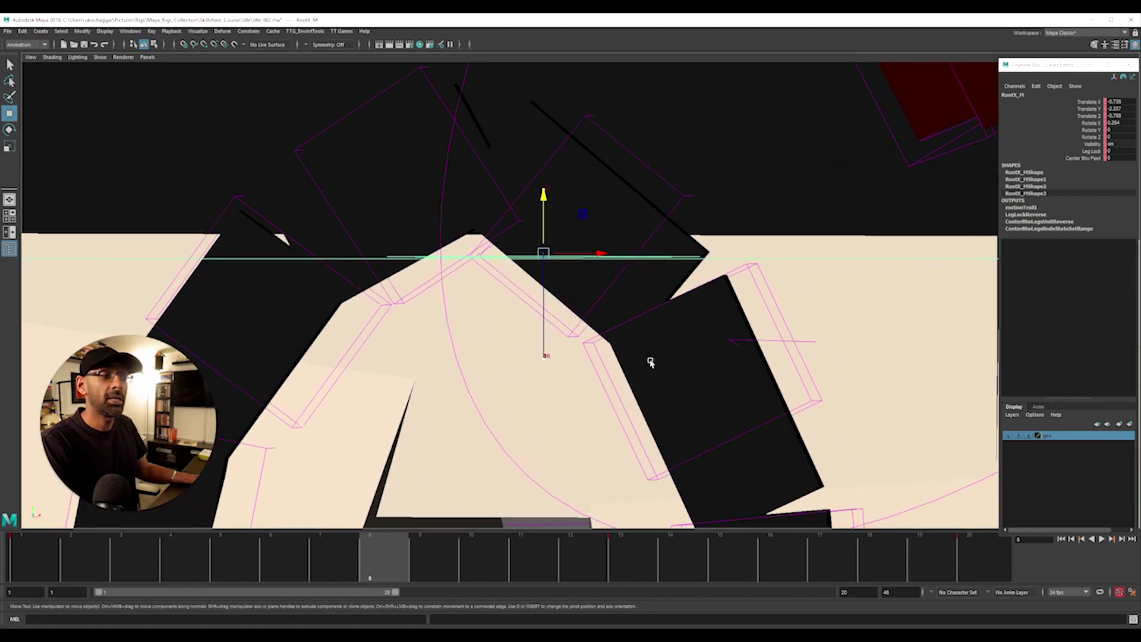
{"action": "key", "text": "4"}
{"action": "scroll", "coordinate": [636, 336], "scroll_direction": "up", "scroll_amount": 2}
Shift the root sideways to Translate X about -0.84 at frame 7 and about -0.65 at frame 16, curving its trail.
{"action": "left_click_drag", "start_coordinate": [117, 564], "coordinate": [16, 564]}
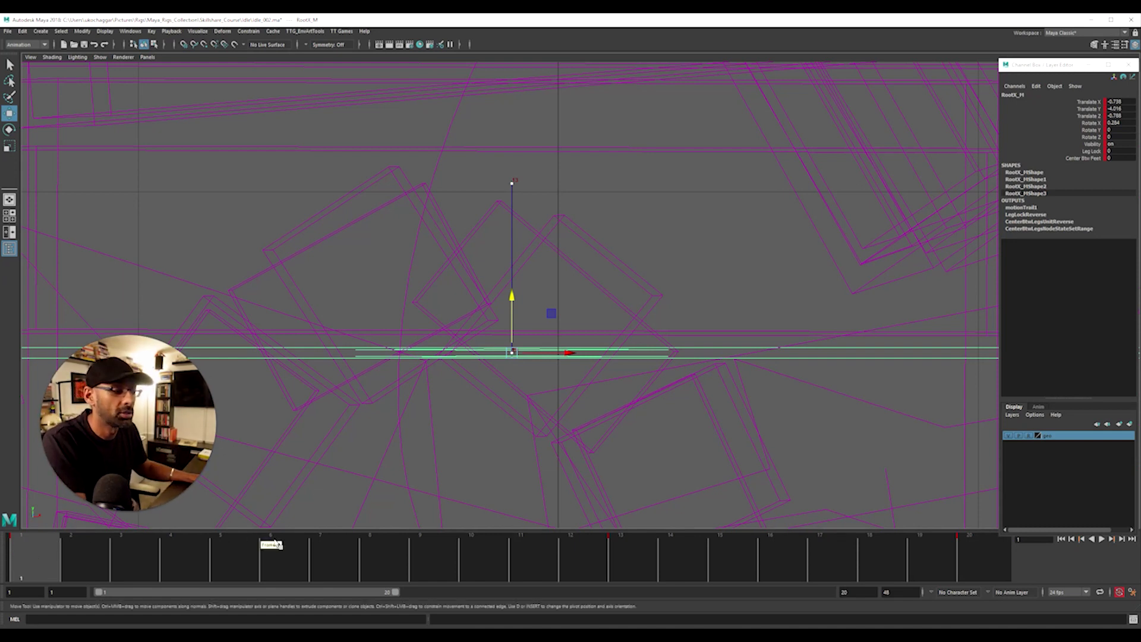
{"action": "left_click_drag", "start_coordinate": [244, 572], "coordinate": [316, 572]}
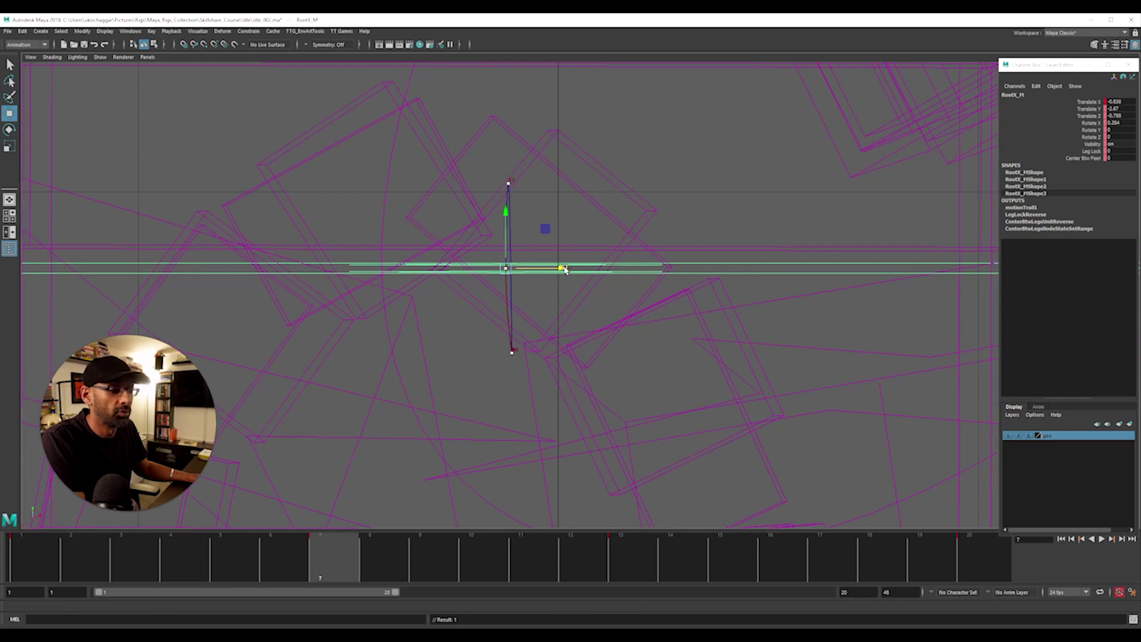
{"action": "left_click_drag", "start_coordinate": [389, 573], "coordinate": [797, 566]}
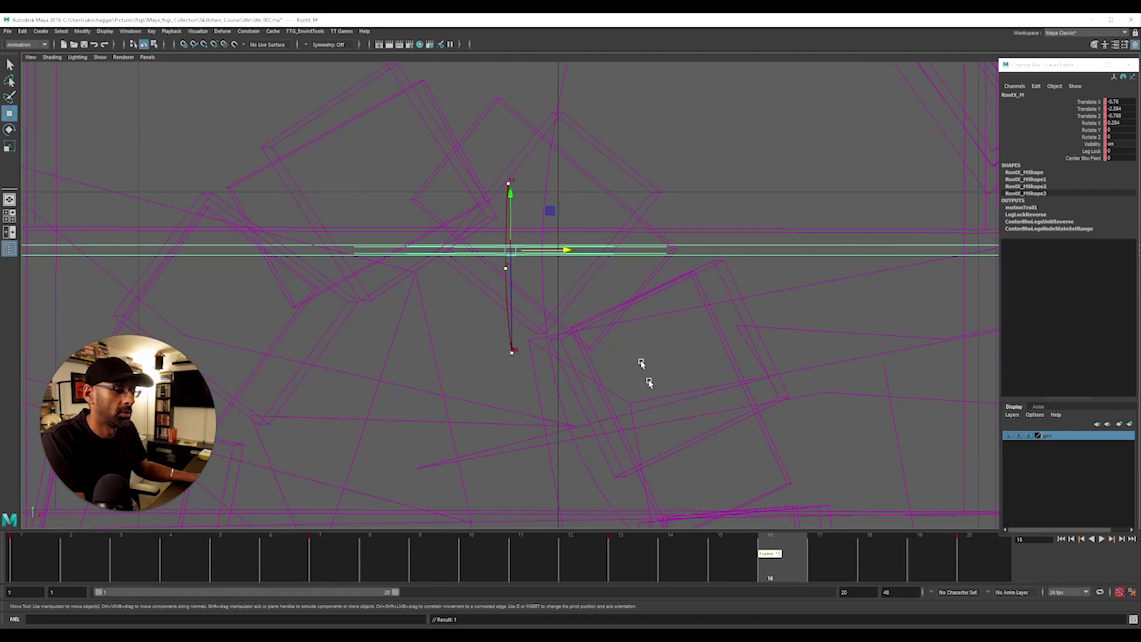
{"action": "left_click_drag", "start_coordinate": [569, 254], "coordinate": [571, 254]}
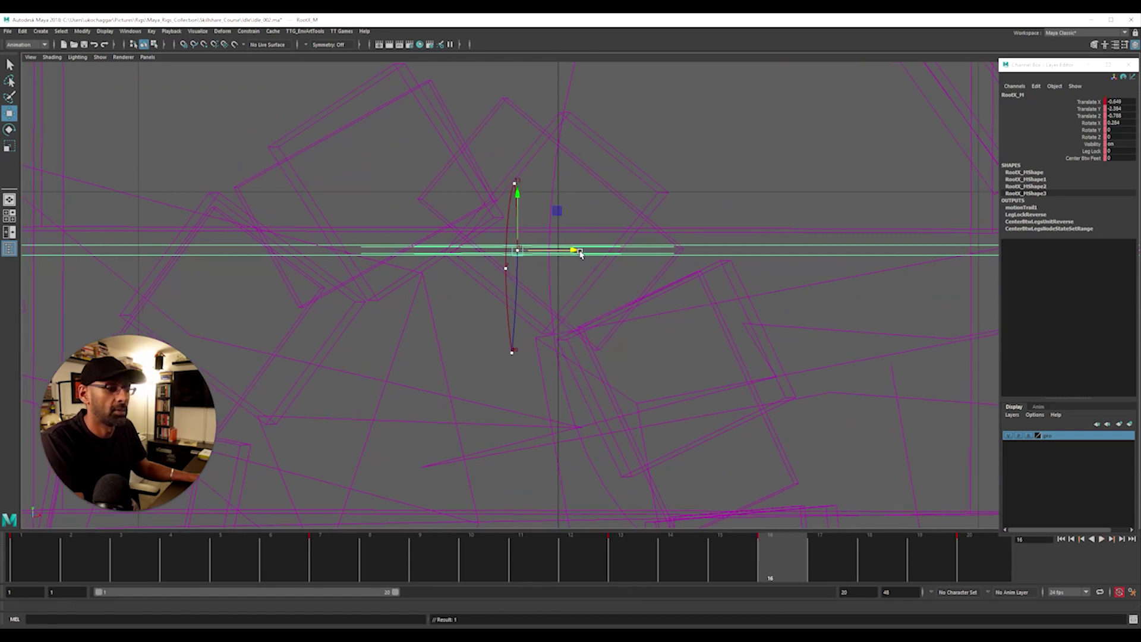
Play back the root's motion in the front view and the perspective view to check the arc.
{"action": "key", "text": "alt+v"}
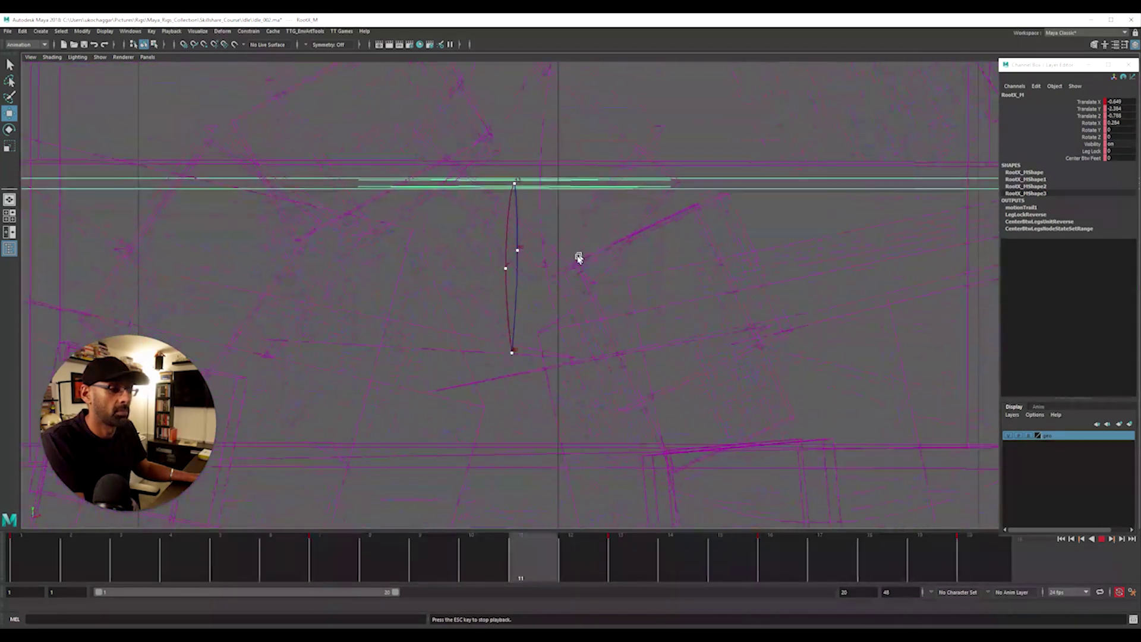
{"action": "key", "text": "space"}
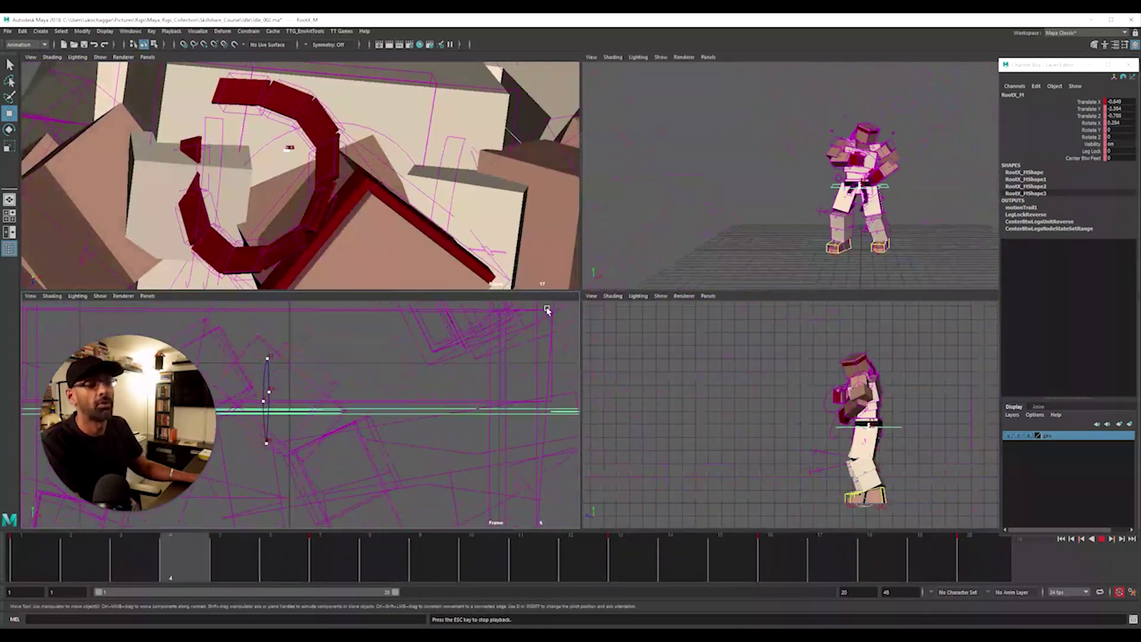
{"action": "key", "text": "space"}
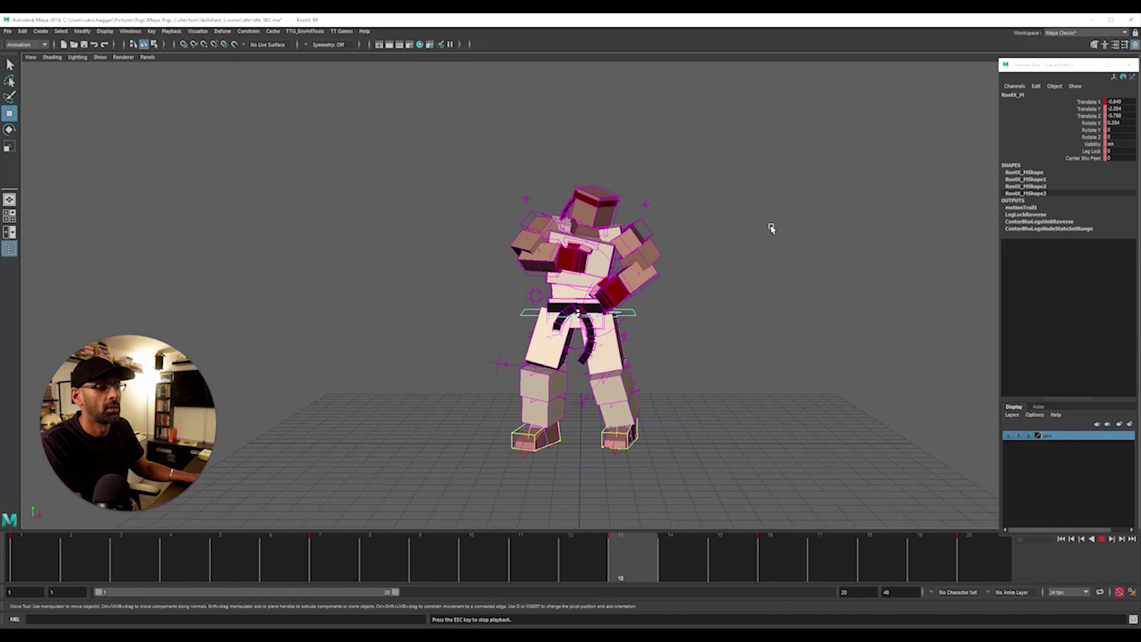
{"action": "key", "text": "space"}
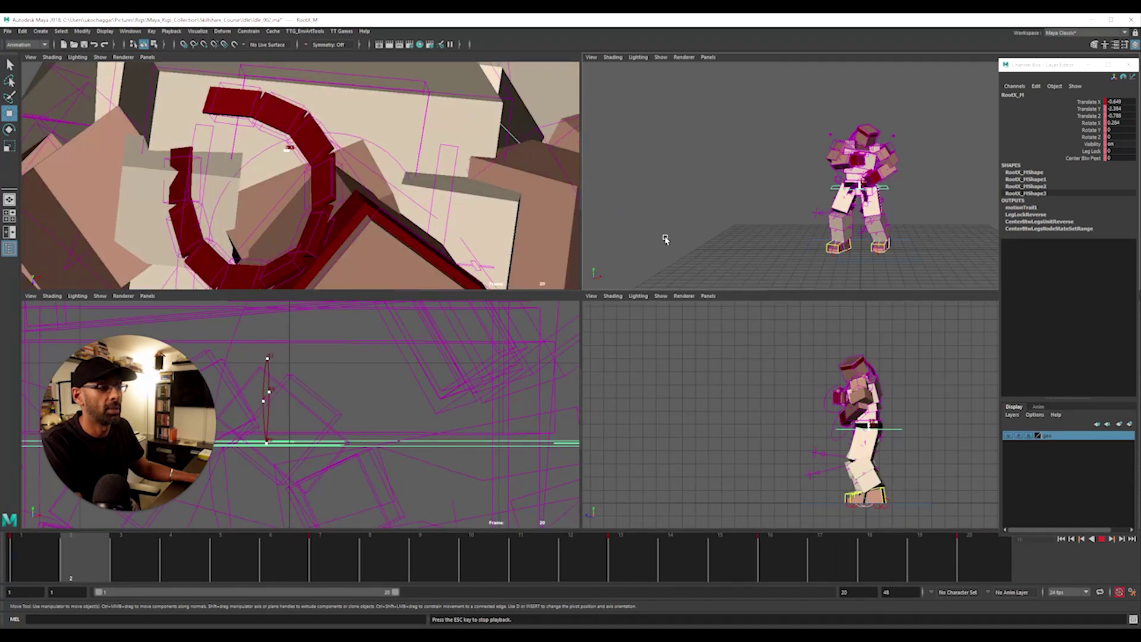
{"action": "key", "text": "space"}
Widen the root's arc to Translate X about -0.93 at frame 7 and about -0.56 at frame 16, lowering frame 16 slightly.
{"action": "left_click", "coordinate": [340, 558]}
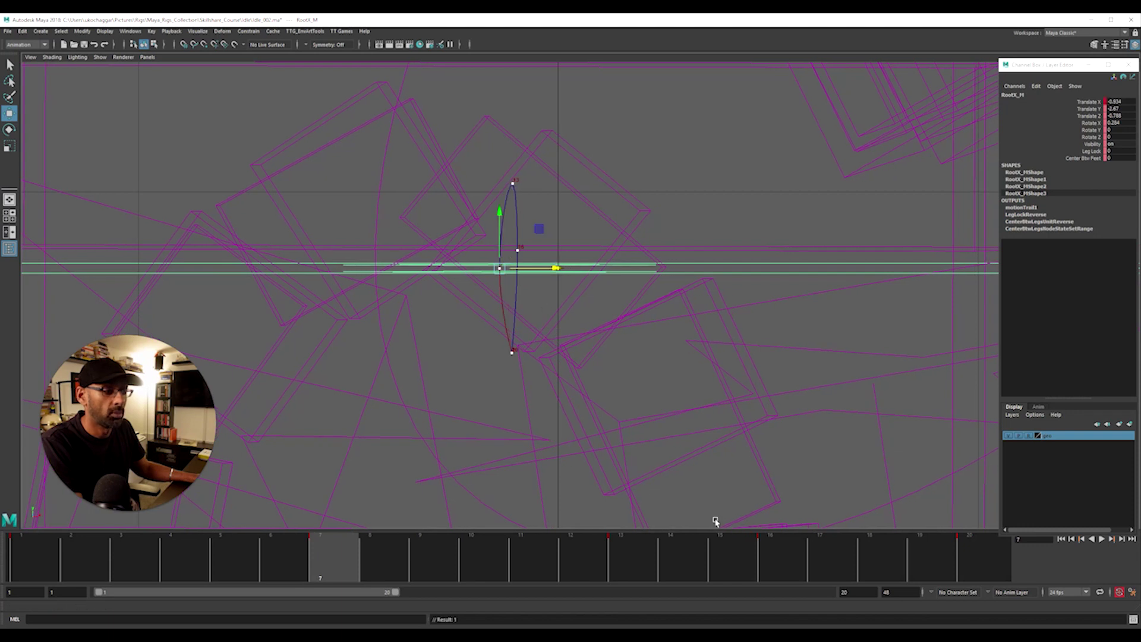
{"action": "left_click_drag", "start_coordinate": [718, 552], "coordinate": [773, 553]}
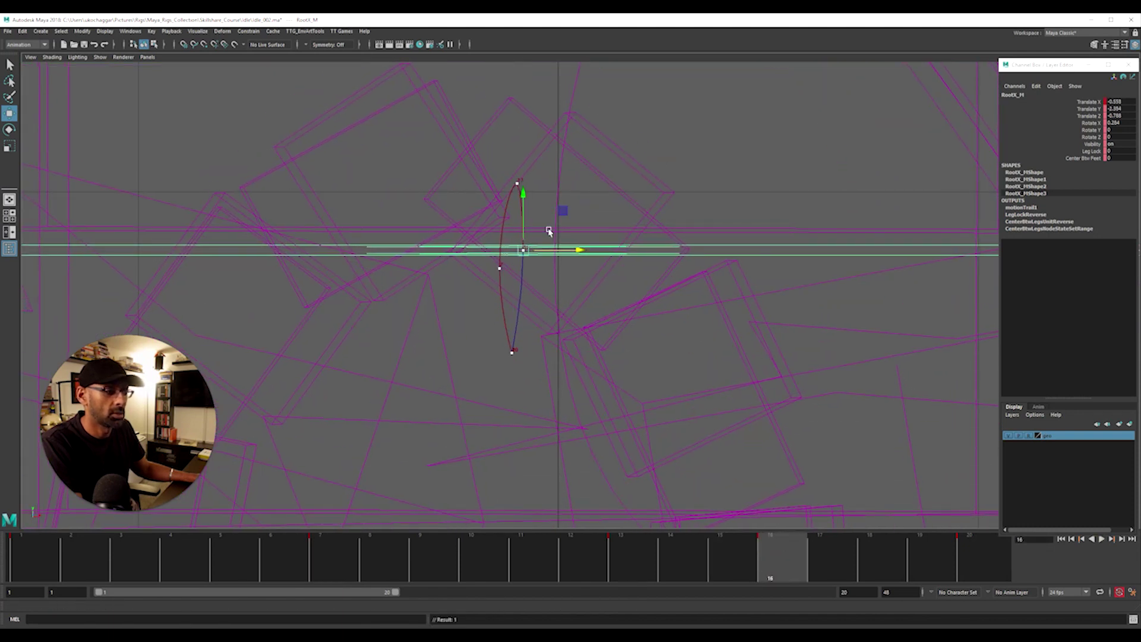
{"action": "left_click_drag", "start_coordinate": [524, 219], "coordinate": [523, 218]}
Play the widened root motion in the full-size perspective view.
{"action": "key", "text": "space"}
{"action": "key", "text": "space"}
{"action": "key", "text": "alt+v"}
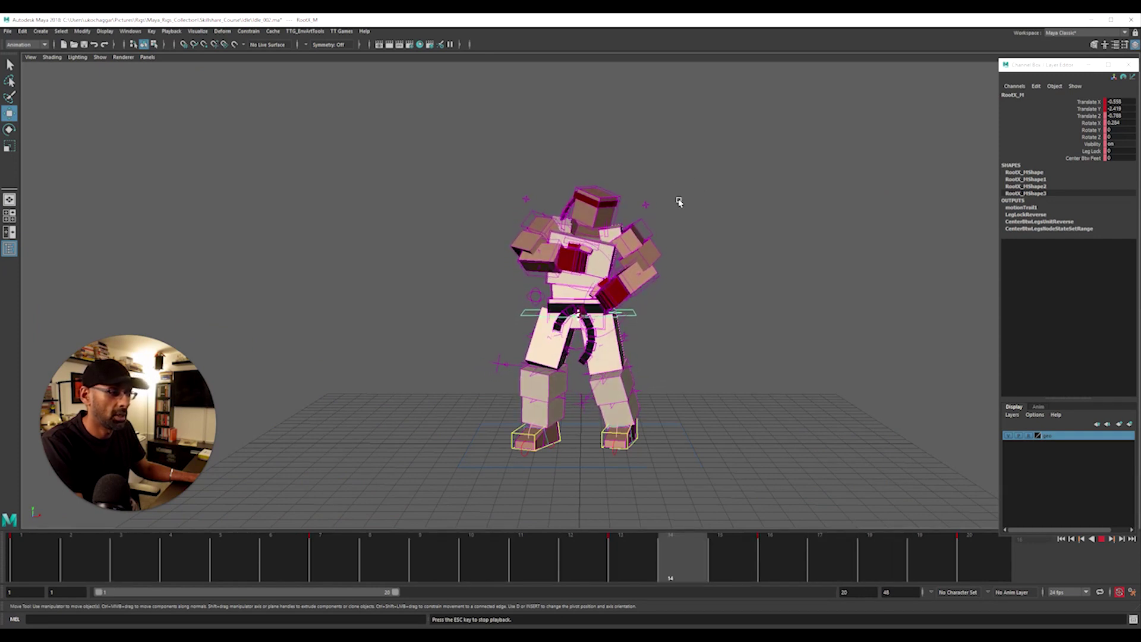
{"action": "key", "text": "Escape"}
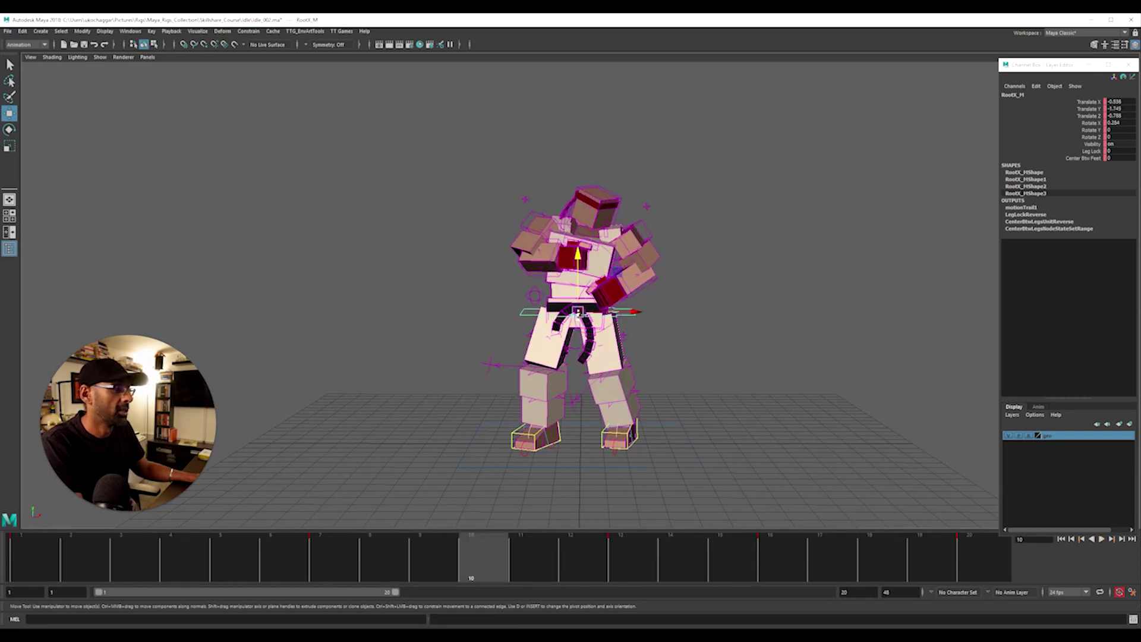
Delete motionTrail1Handle from the scene using the Outliner.
{"action": "key", "text": "shift+o"}
{"action": "left_click", "coordinate": [1007, 259]}
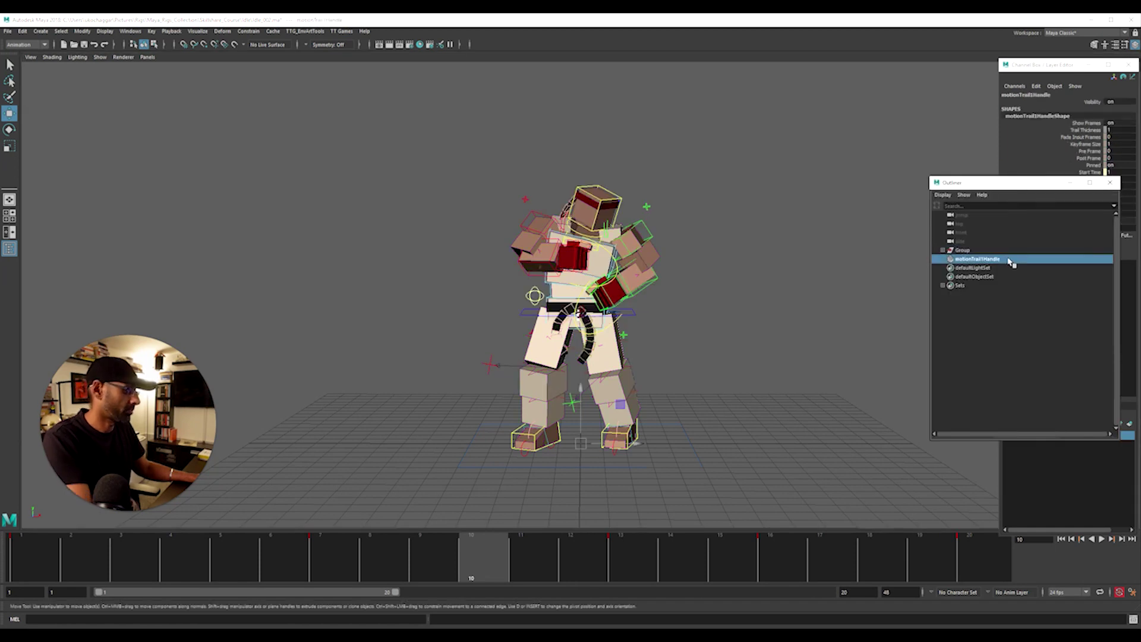
{"action": "key", "text": "Delete"}
{"action": "left_click", "coordinate": [1109, 182]}
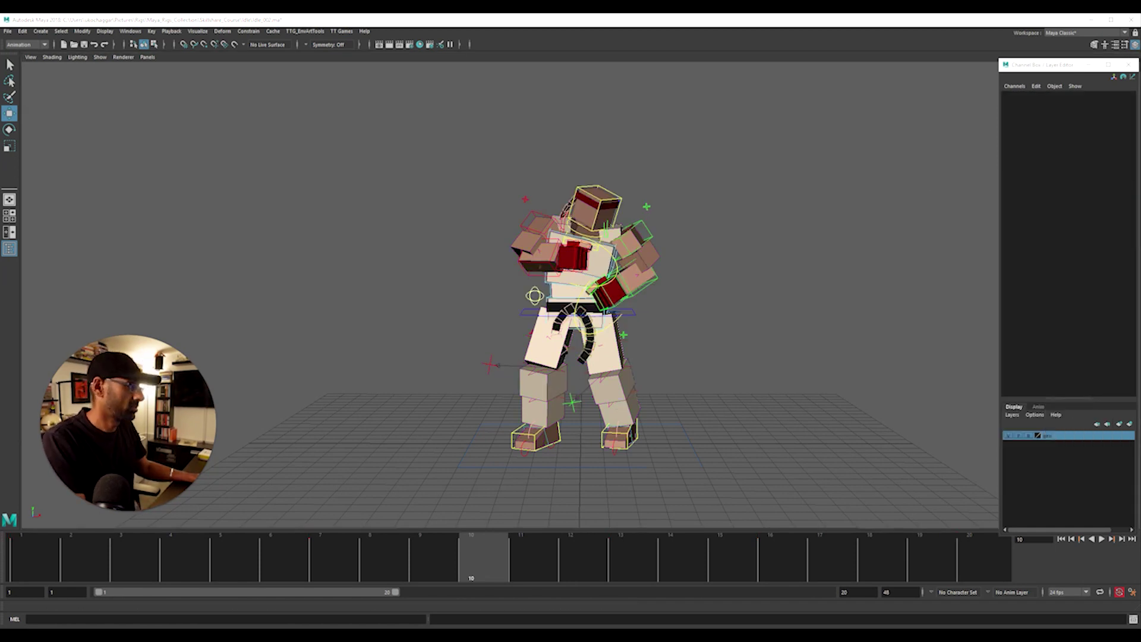
Play the idle loop with the motion trail gone and examine the character up close.
{"action": "key", "text": "alt+v"}
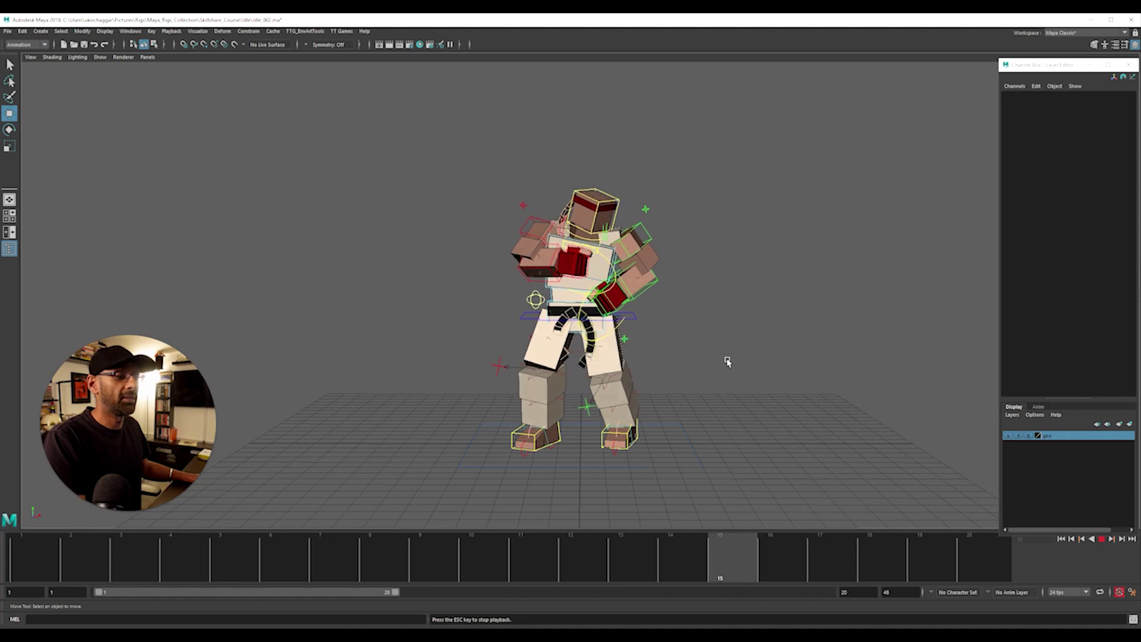
{"action": "right_click_drag", "start_coordinate": [585, 387], "coordinate": [662, 382], "text": "alt"}
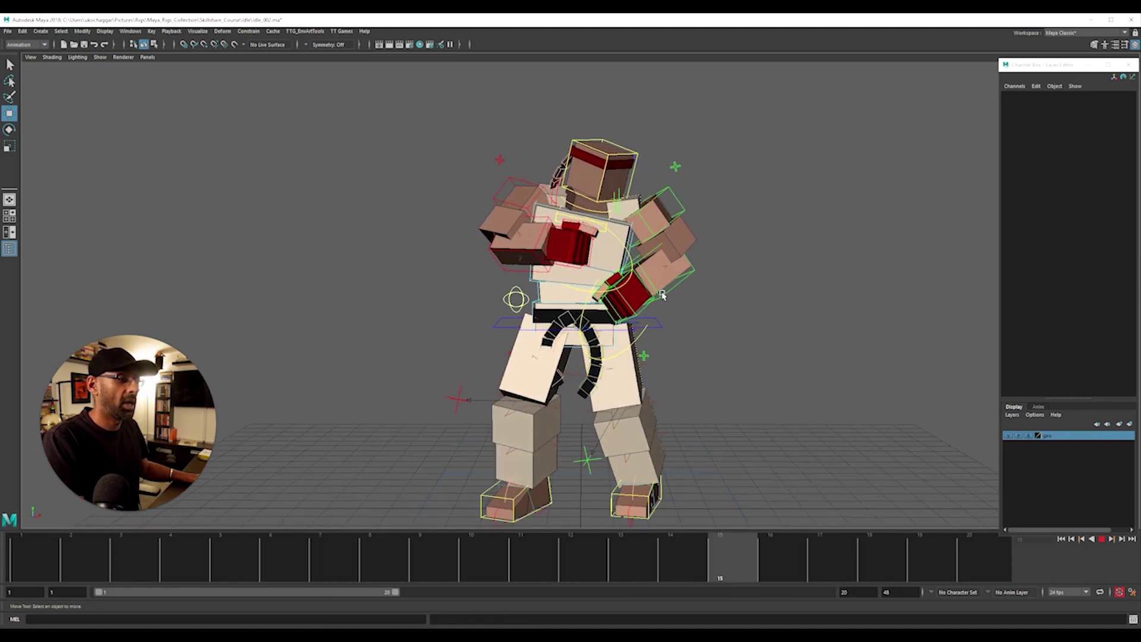
{"action": "key", "text": "Escape"}
{"action": "key", "text": "alt+v"}
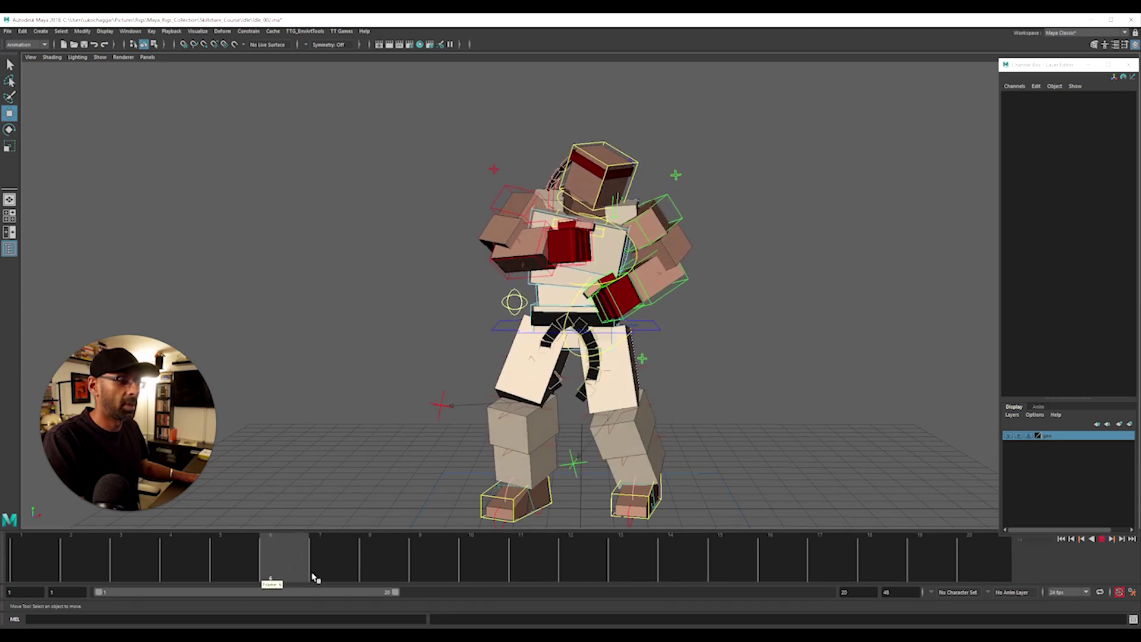
Select the chest control (FKChest_M) for rotating and review its motion from the character's side.
{"action": "left_click", "coordinate": [631, 221]}
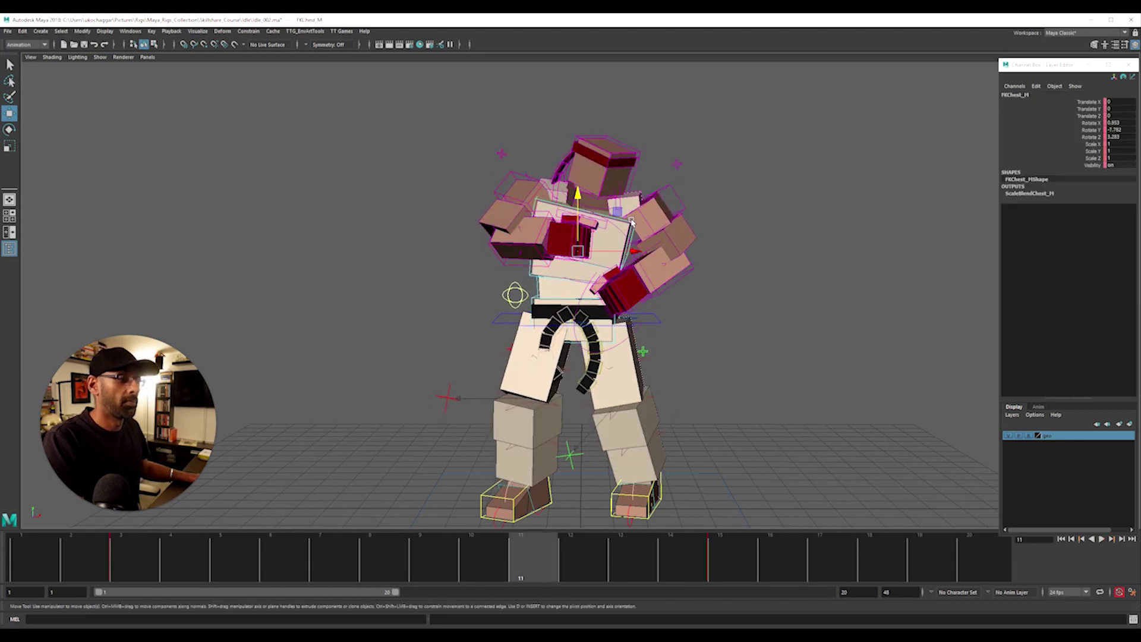
{"action": "left_click", "coordinate": [1064, 130]}
{"action": "key", "text": "e"}
{"action": "key", "text": "alt+v"}
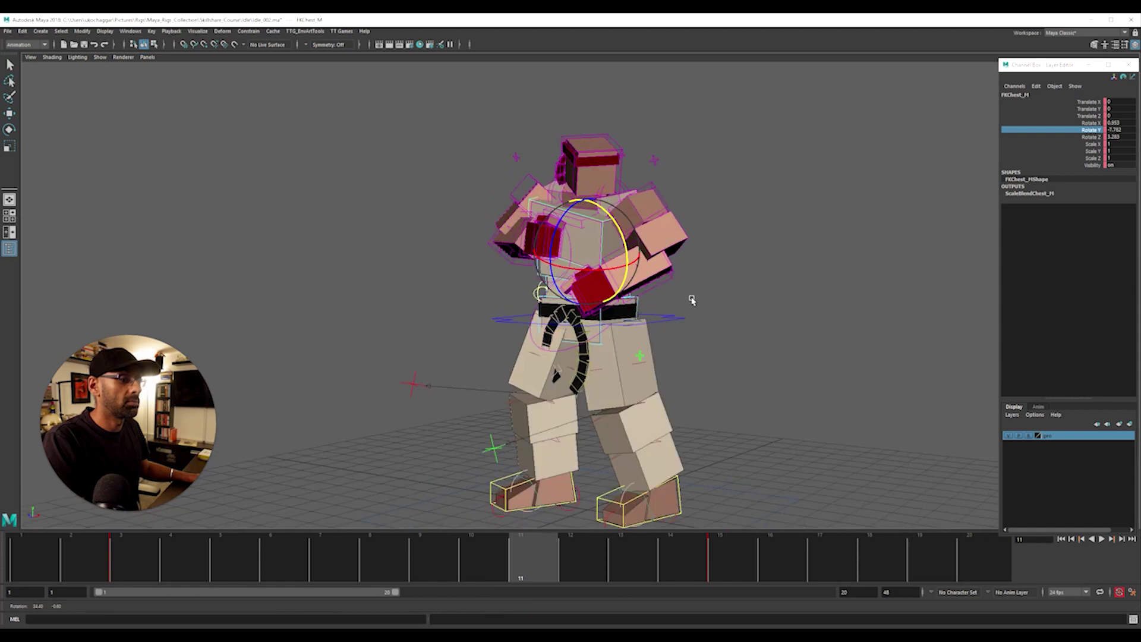
{"action": "key", "text": "alt+v"}
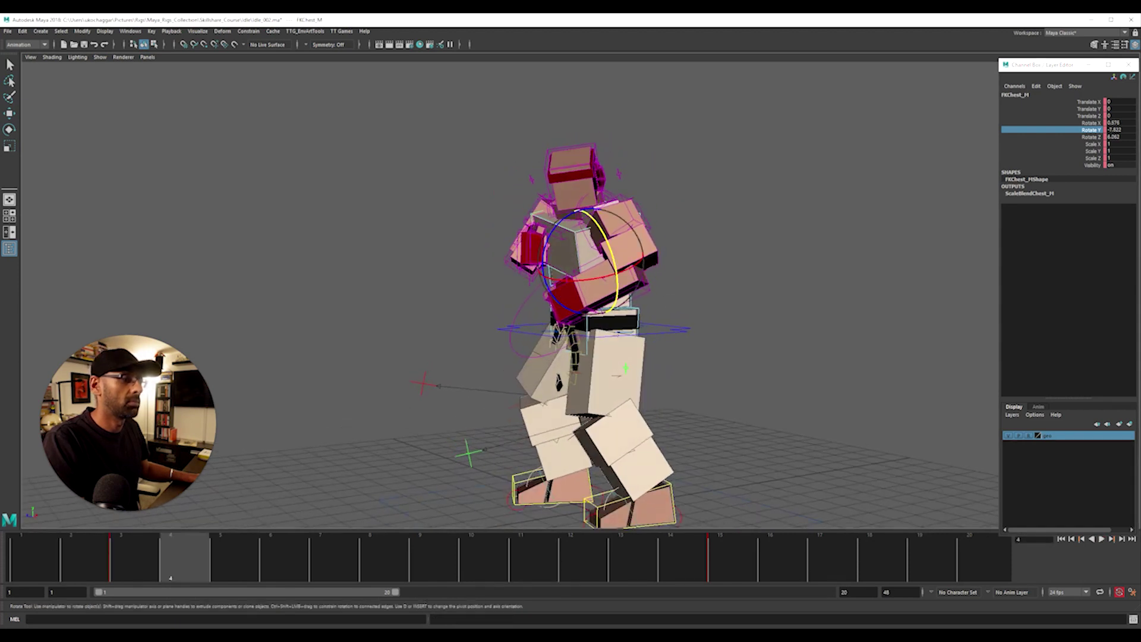
Open the Graph Editor and isolate the chest control's Rotate Z curve.
{"action": "left_click_drag", "start_coordinate": [1140, 149], "coordinate": [197, 48]}
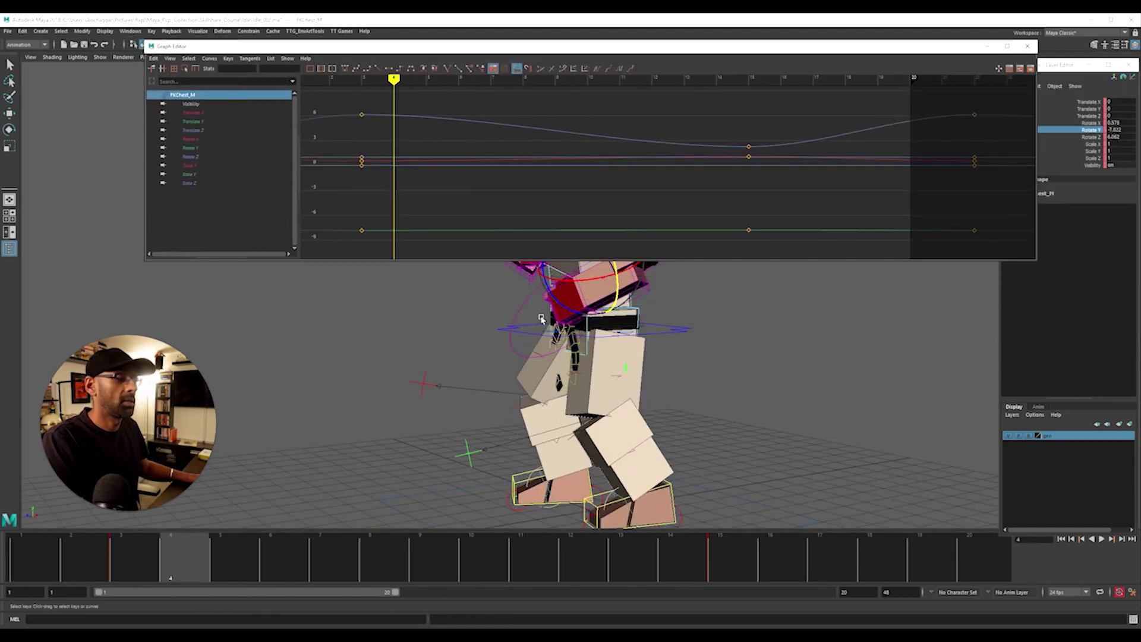
{"action": "scroll", "coordinate": [510, 334], "scroll_direction": "down", "scroll_amount": 2}
{"action": "right_click_drag", "start_coordinate": [510, 334], "coordinate": [440, 410], "text": "alt"}
{"action": "left_click", "coordinate": [224, 157]}
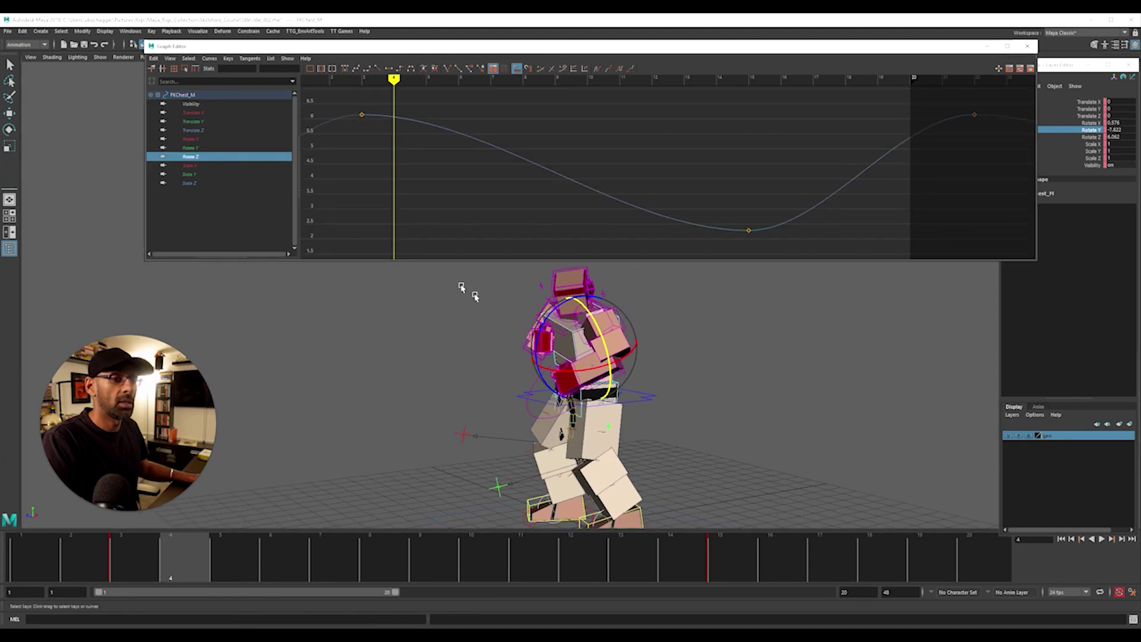
Try keying the chest's Rotate Z to about 0.84 at frame 8 and 5.84 at frame 15, and play it back.
{"action": "right_click_drag", "start_coordinate": [443, 336], "coordinate": [439, 349], "text": "alt"}
{"action": "left_click_drag", "start_coordinate": [185, 569], "coordinate": [375, 585]}
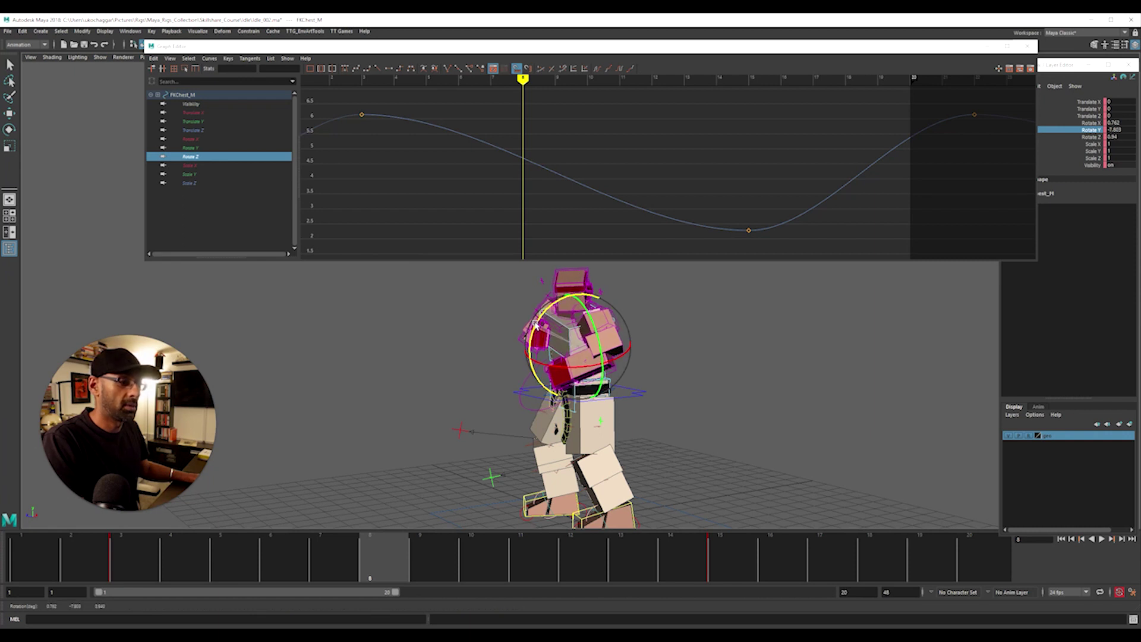
{"action": "left_click_drag", "start_coordinate": [431, 562], "coordinate": [723, 557]}
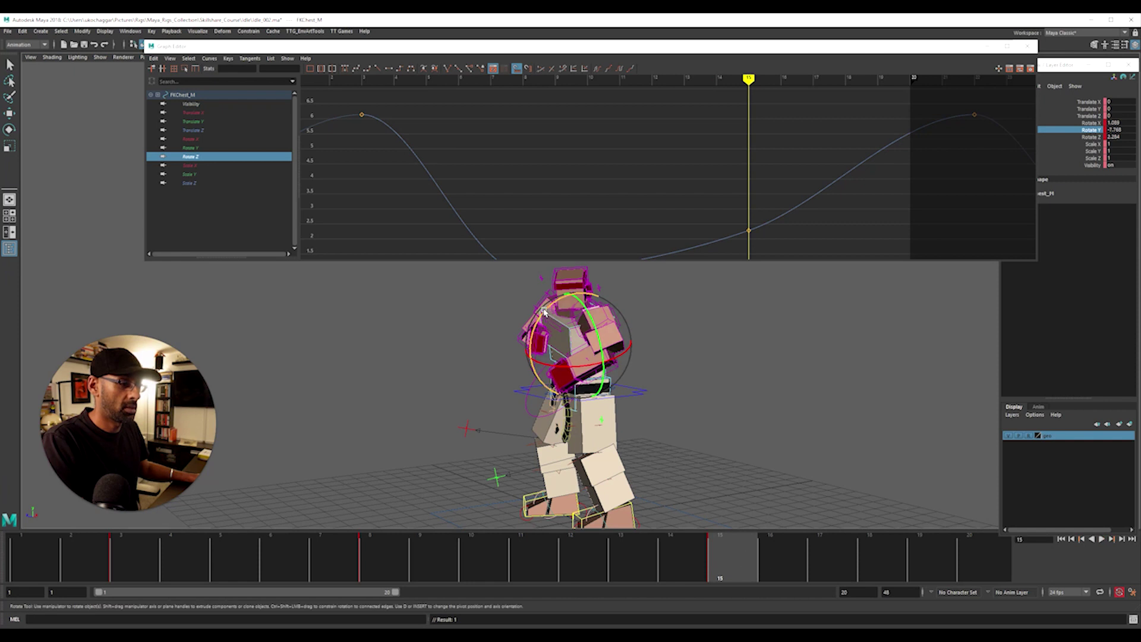
{"action": "key", "text": "alt+v"}
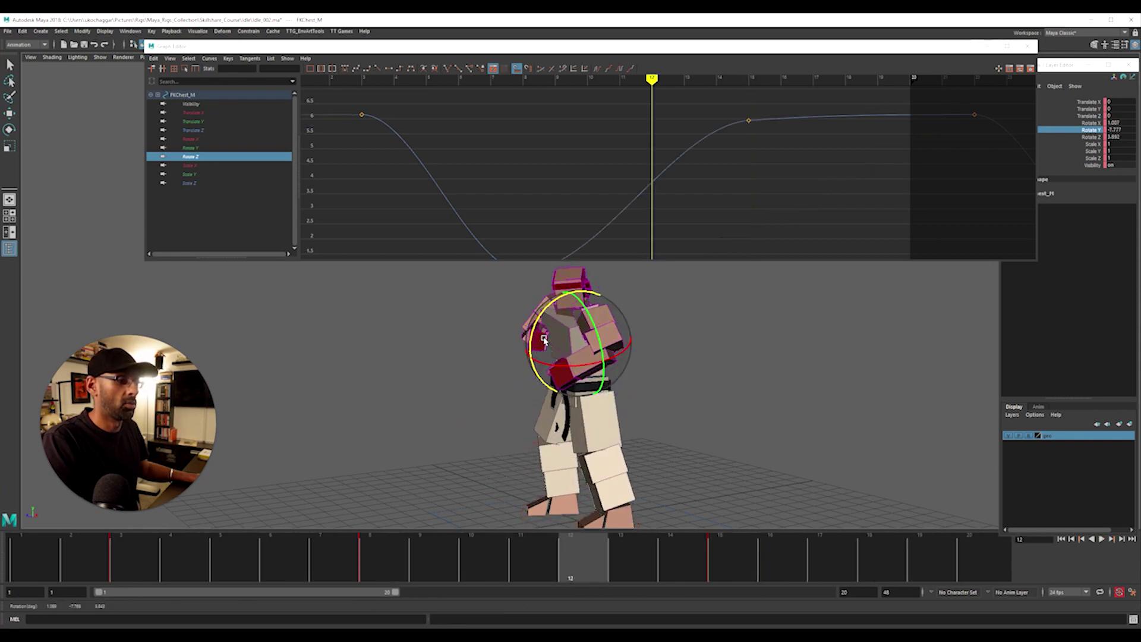
Undo the chest rotation edits at frames 8 and 15 and play the loop from the start.
{"action": "key", "text": "ctrl+z"}
{"action": "key", "text": "ctrl+z"}
{"action": "key", "text": "ctrl+z"}
{"action": "key", "text": "ctrl+z"}
{"action": "key", "text": "ctrl+z"}
{"action": "left_click_drag", "start_coordinate": [554, 577], "coordinate": [65, 555]}
{"action": "key", "text": "alt+v"}
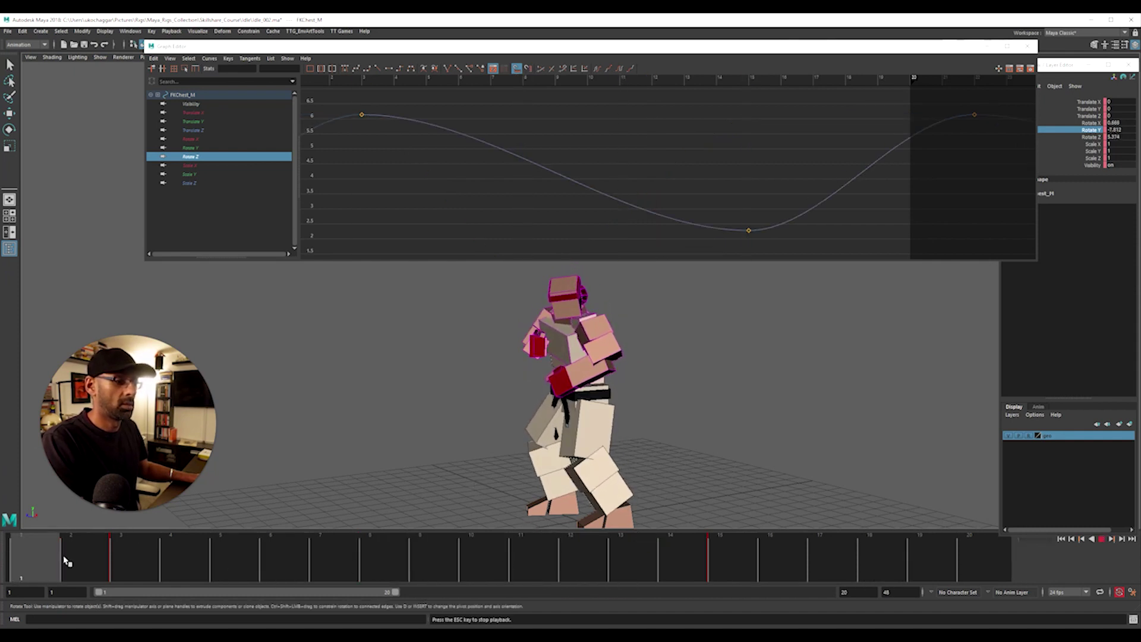
Shift all the chest control's Rotate X, Y and Z keys forward by one frame and play back the loop.
{"action": "left_click_drag", "start_coordinate": [92, 565], "coordinate": [716, 565]}
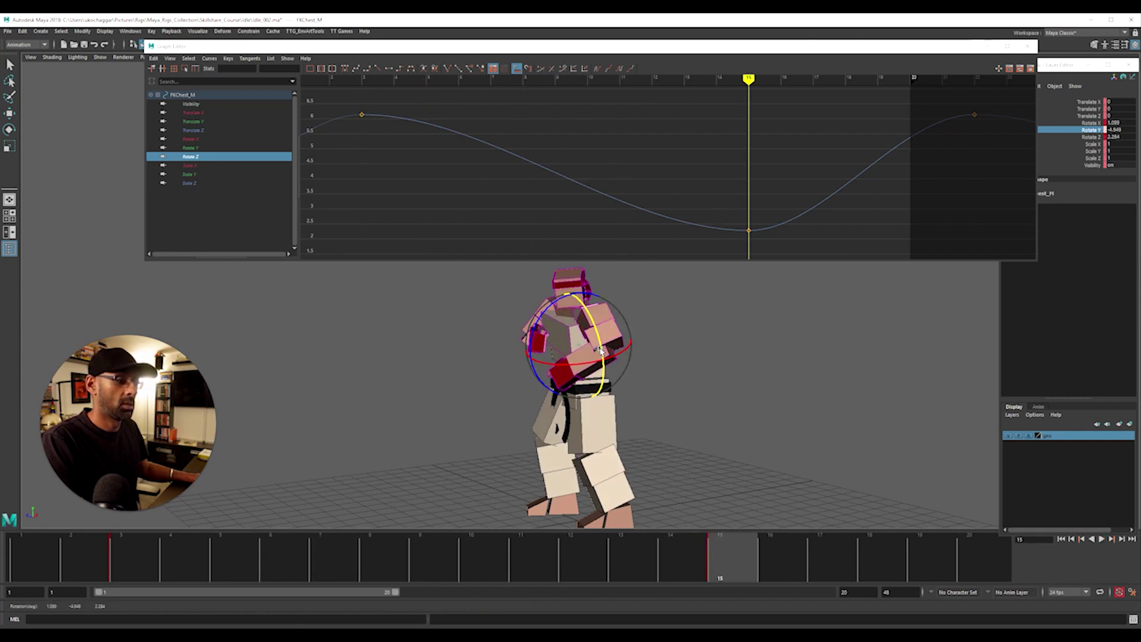
{"action": "key", "text": "alt+v"}
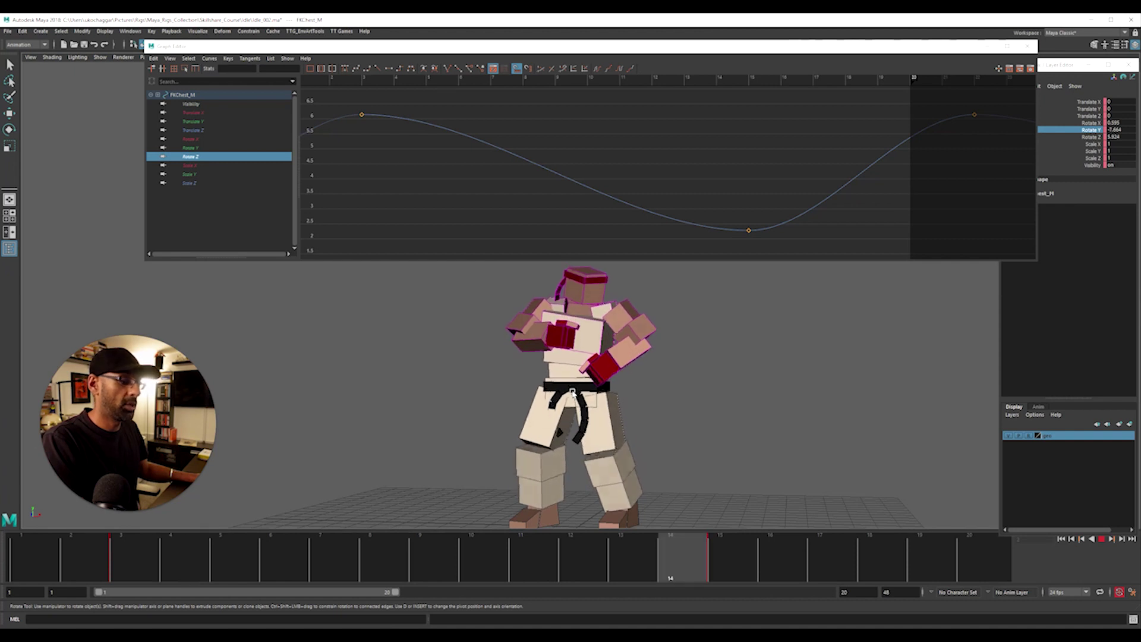
{"action": "key", "text": "alt+v"}
{"action": "right_click_drag", "start_coordinate": [491, 184], "coordinate": [392, 173], "text": "alt"}
{"action": "left_click_drag", "start_coordinate": [221, 140], "coordinate": [214, 155]}
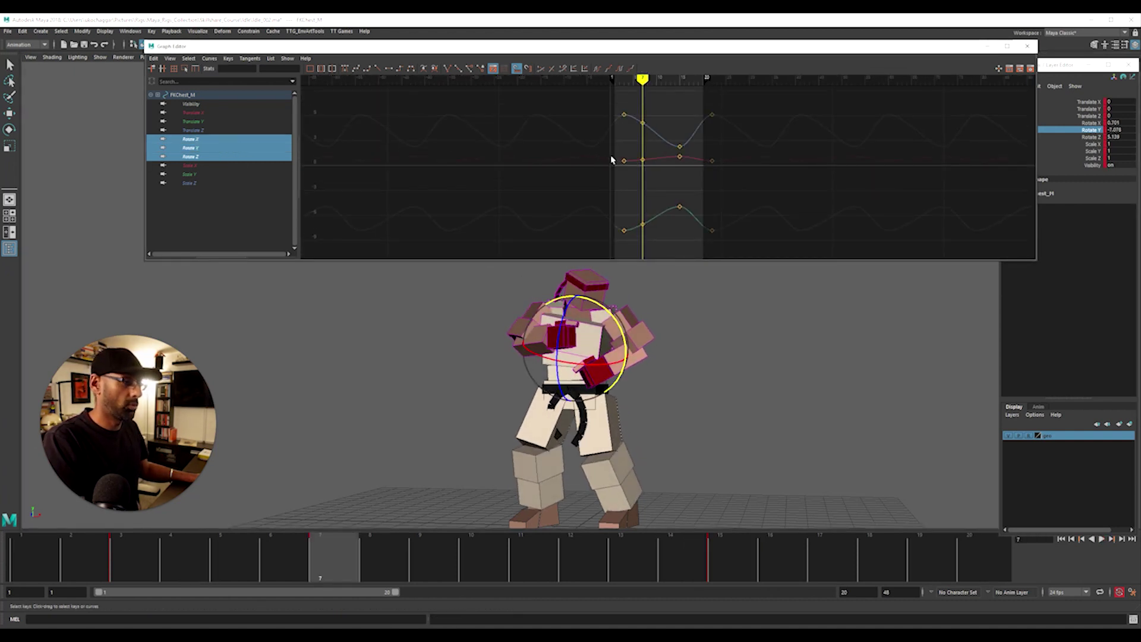
{"action": "middle_click_drag", "start_coordinate": [605, 159], "coordinate": [531, 162], "text": "alt"}
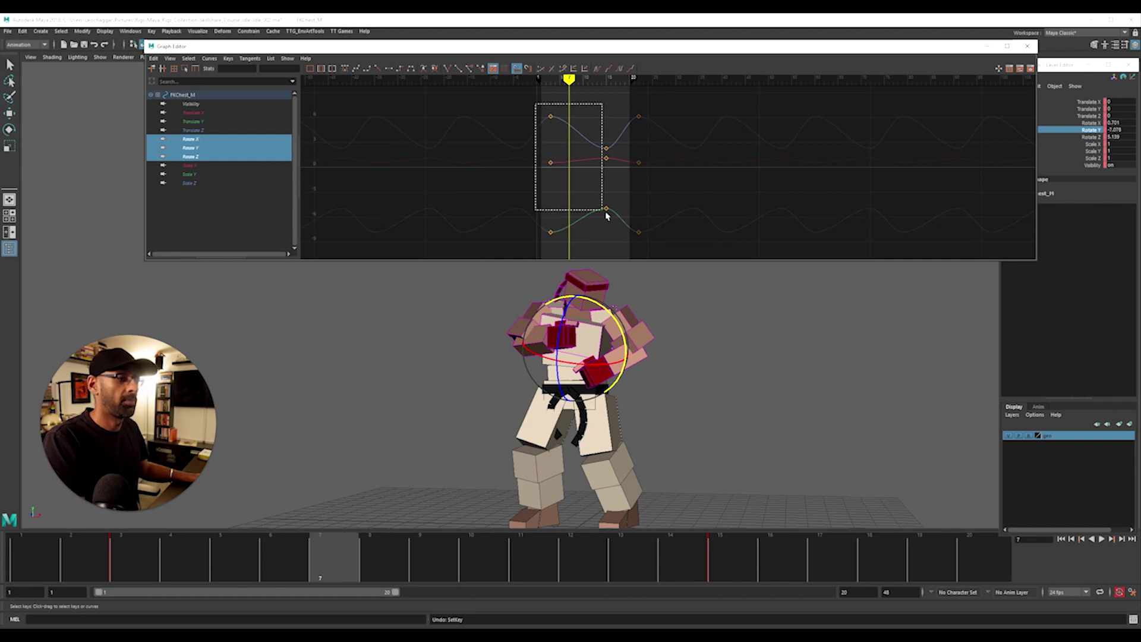
{"action": "left_click_drag", "start_coordinate": [664, 250], "coordinate": [664, 249]}
{"action": "middle_click_drag", "start_coordinate": [636, 186], "coordinate": [639, 191], "text": "shift"}
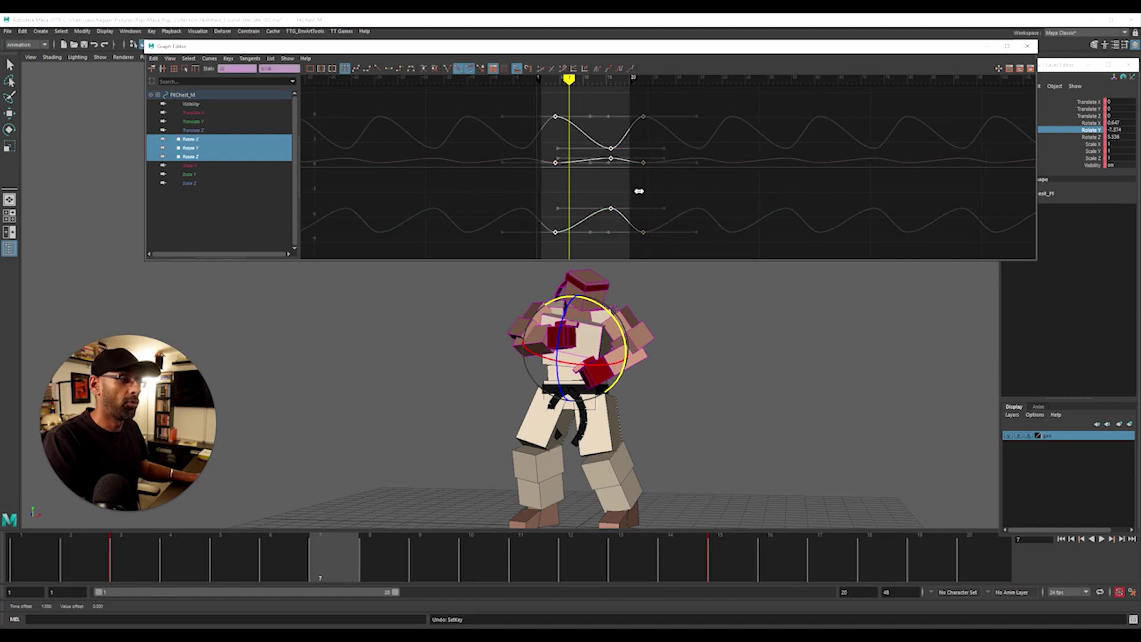
{"action": "key", "text": "alt+v"}
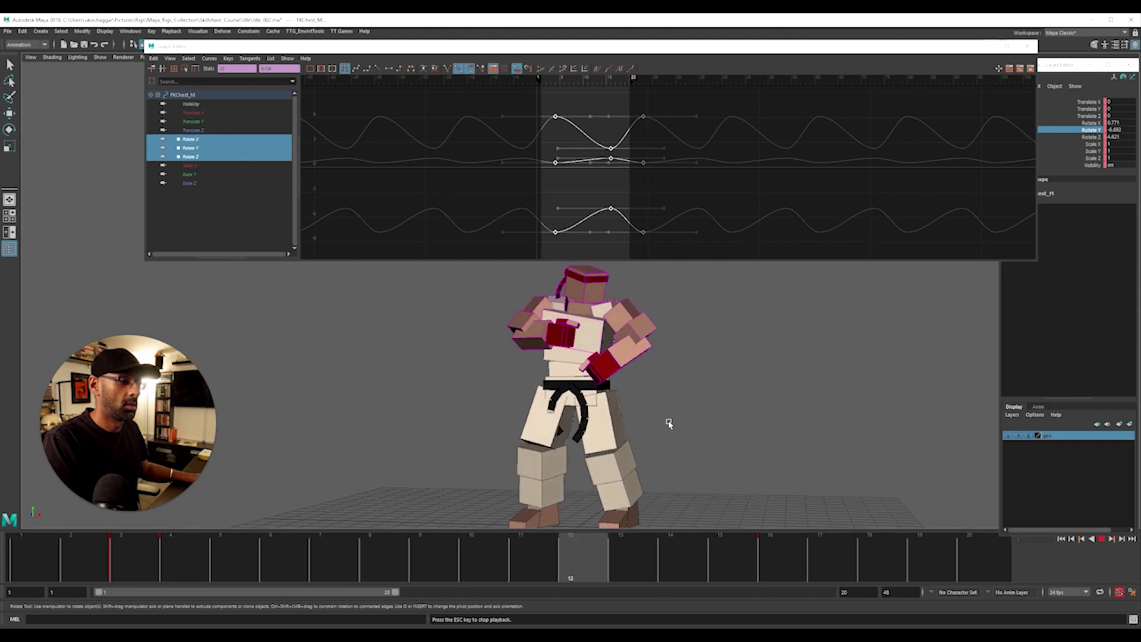
{"action": "key", "text": "alt+v"}
Shift all keys of the head control (IKSpline3_M) forward by one frame and play back the loop.
{"action": "left_click", "coordinate": [618, 292]}
{"action": "key", "text": "w"}
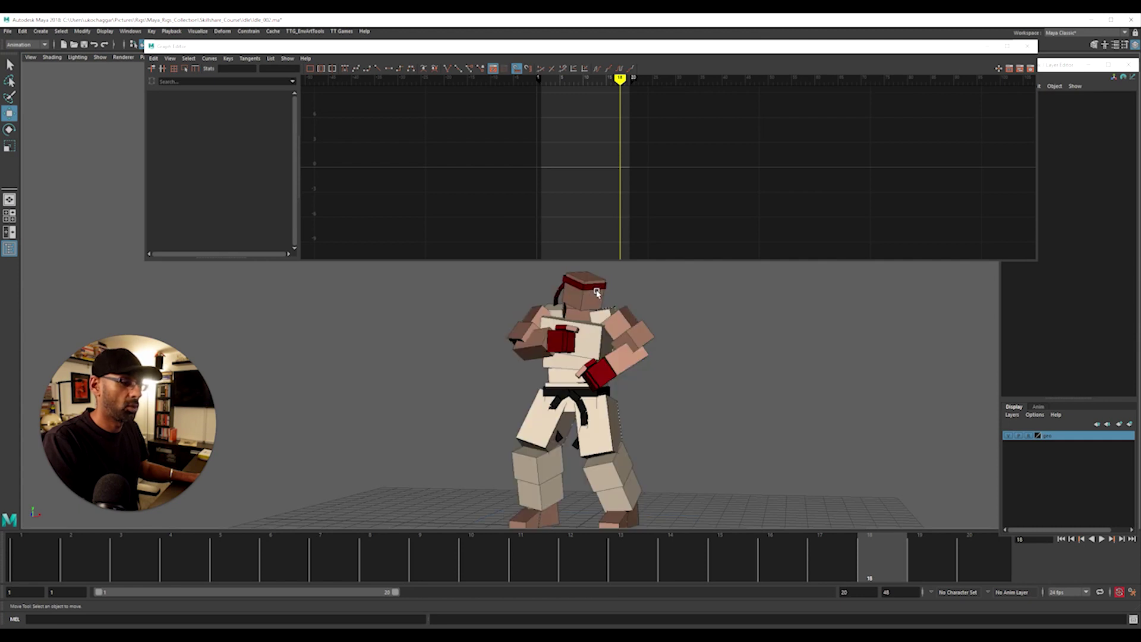
{"action": "left_click", "coordinate": [608, 284]}
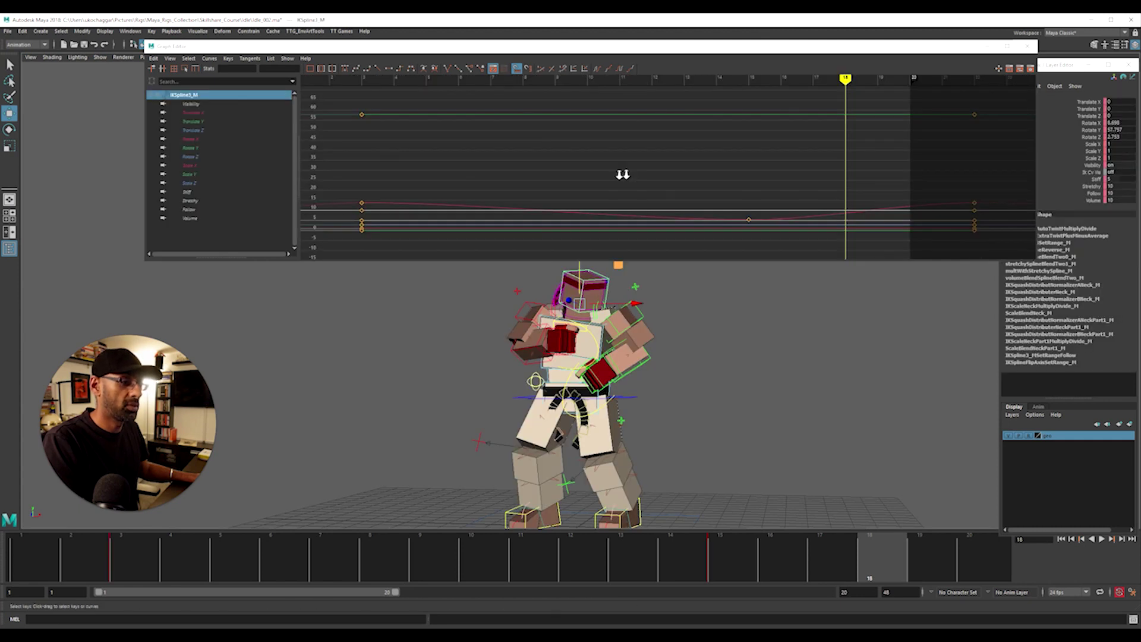
{"action": "key", "text": "f"}
{"action": "left_click_drag", "start_coordinate": [504, 115], "coordinate": [836, 233]}
{"action": "middle_click_drag", "start_coordinate": [839, 229], "coordinate": [856, 230], "text": "shift"}
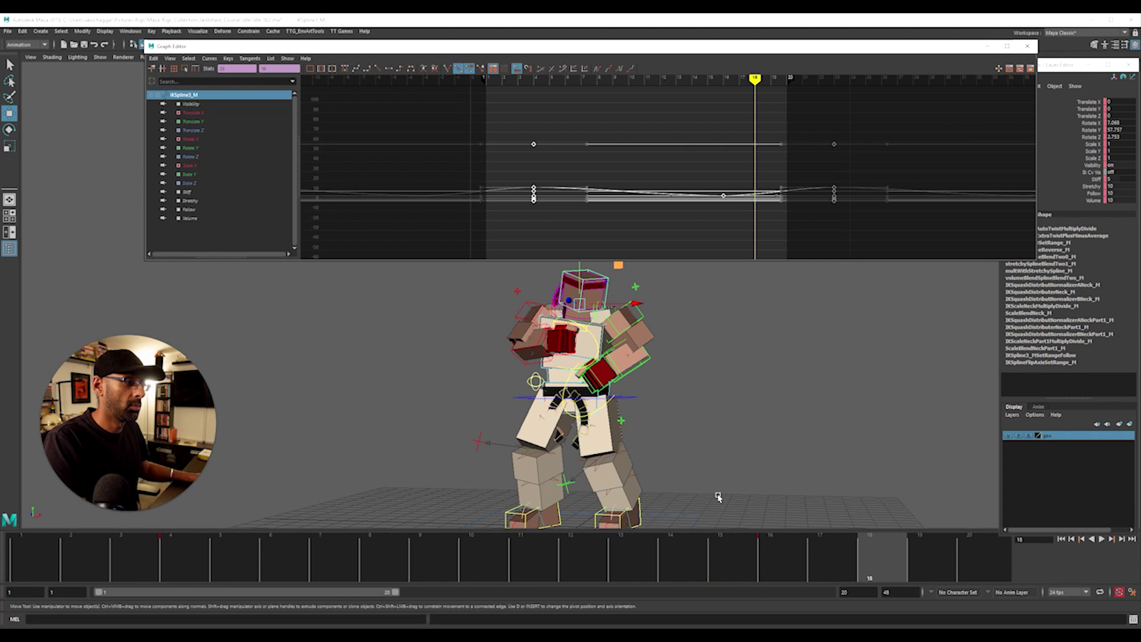
{"action": "key", "text": "alt+v"}
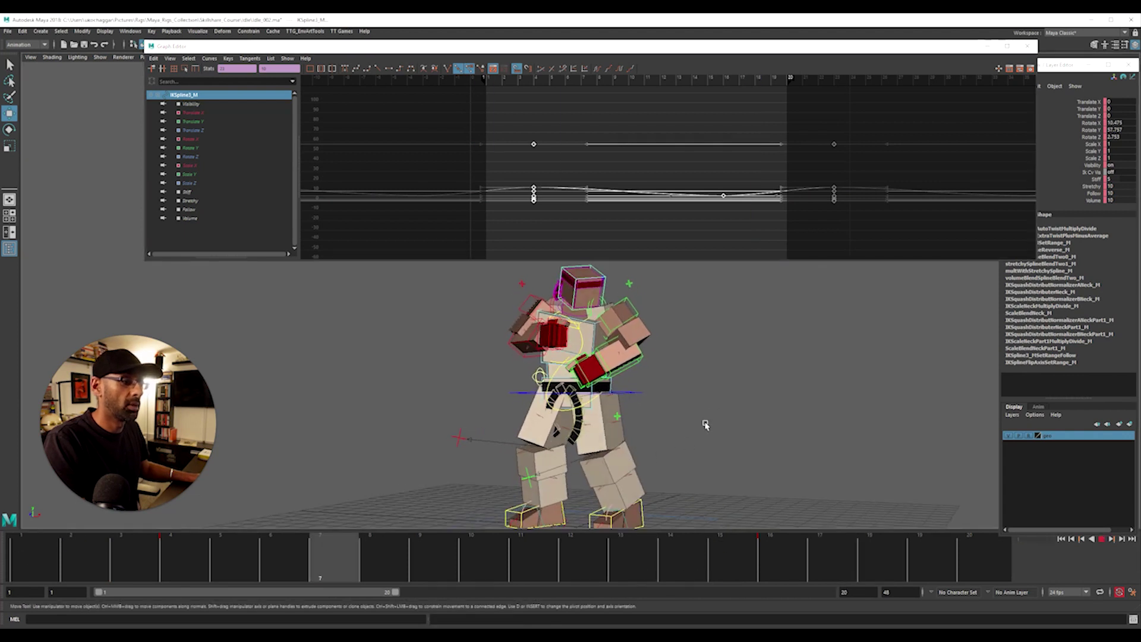
Rotate the right thumb's base control (FKThumbFinger1_R) about Z at frame 9 and scrub through the motion.
{"action": "left_click", "coordinate": [732, 428]}
{"action": "left_click_drag", "start_coordinate": [709, 428], "coordinate": [670, 445], "text": "alt"}
{"action": "scroll", "coordinate": [676, 438], "scroll_direction": "up", "scroll_amount": 2}
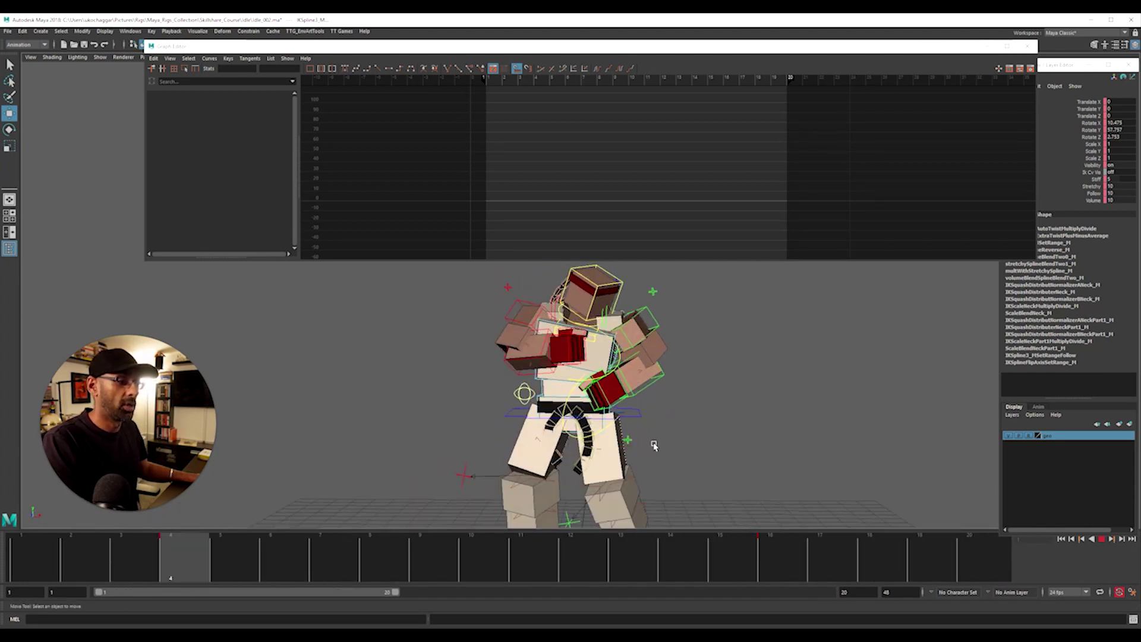
{"action": "right_click_drag", "start_coordinate": [564, 441], "coordinate": [754, 440], "text": "alt"}
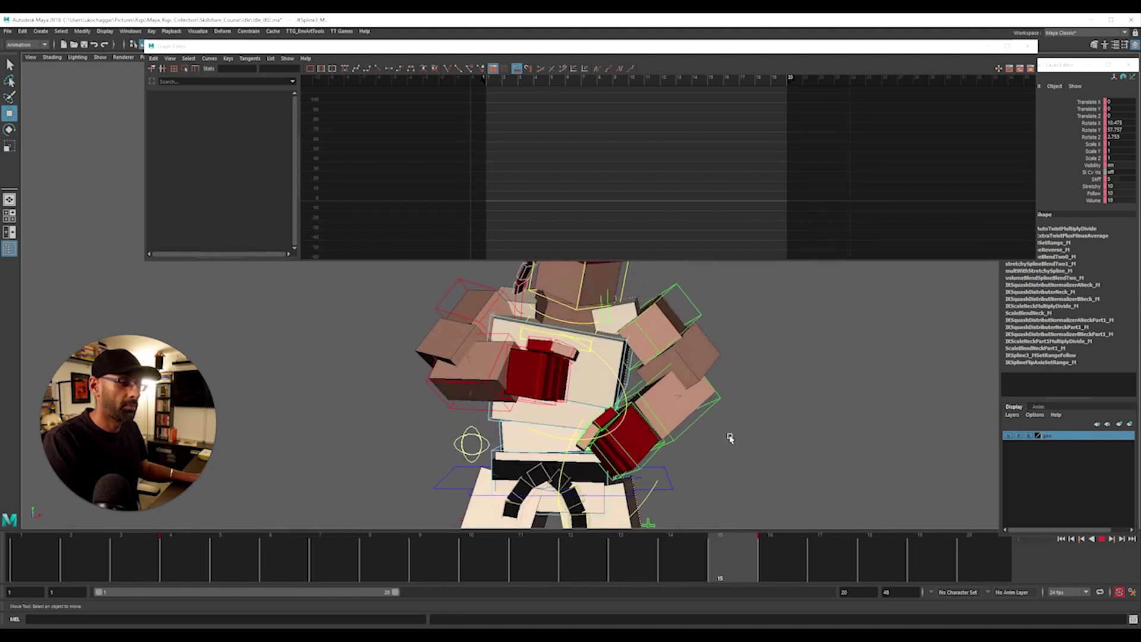
{"action": "left_click", "coordinate": [727, 441]}
{"action": "key", "text": "alt+v"}
{"action": "right_click_drag", "start_coordinate": [465, 406], "coordinate": [523, 383], "text": "alt"}
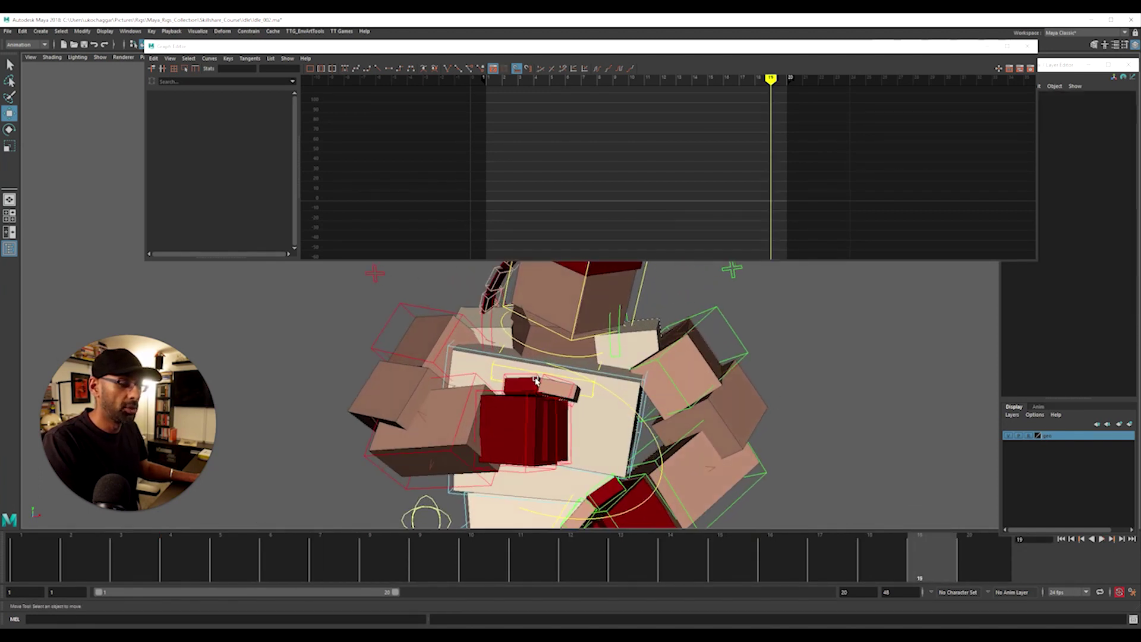
{"action": "left_click", "coordinate": [533, 378]}
{"action": "mouse_move", "coordinate": [166, 557]}
{"action": "left_mouse_down"}
{"action": "mouse_move", "coordinate": [56, 557]}
{"action": "mouse_move", "coordinate": [419, 557]}
{"action": "left_mouse_up"}
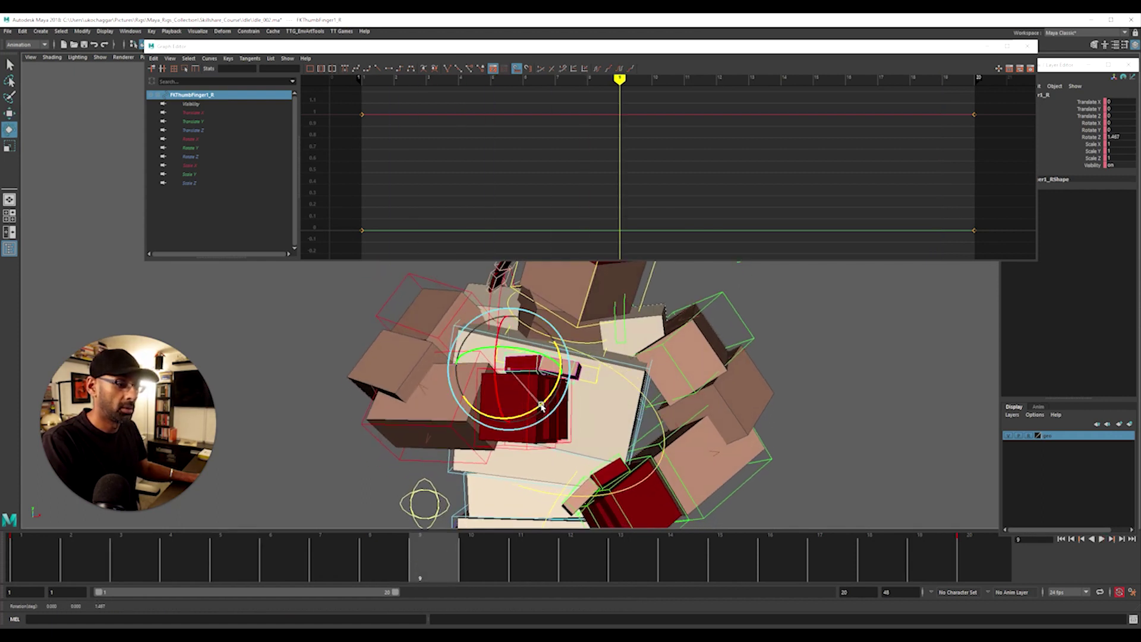
{"action": "mouse_move", "coordinate": [423, 553]}
{"action": "left_mouse_down"}
{"action": "mouse_move", "coordinate": [119, 554]}
{"action": "mouse_move", "coordinate": [572, 553]}
{"action": "left_mouse_up"}
{"action": "left_click", "coordinate": [657, 387]}
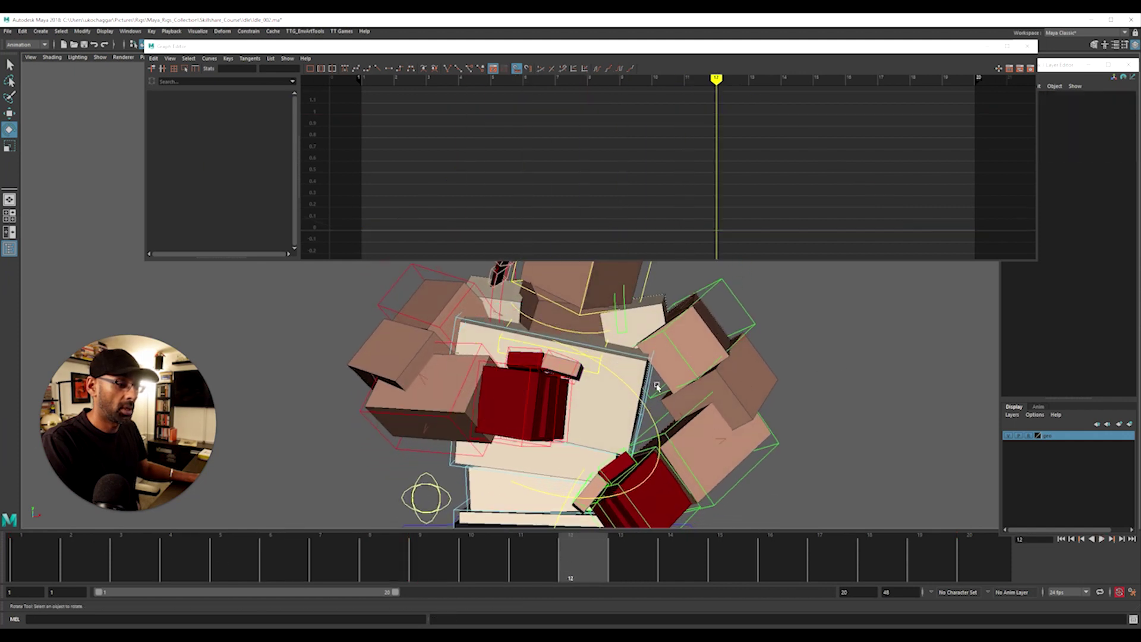
Rotate the right thumb's second control (FKThumbFinger2_R) about Z at frame 12 and play back the loop.
{"action": "left_click", "coordinate": [569, 359]}
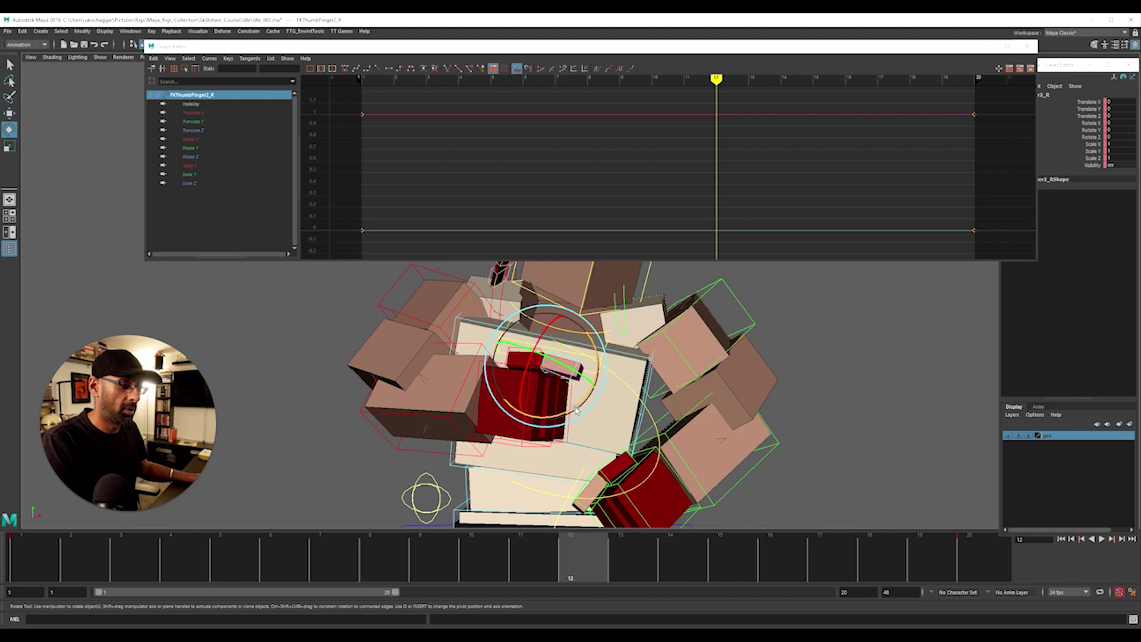
{"action": "left_click_drag", "start_coordinate": [614, 550], "coordinate": [990, 561]}
{"action": "key", "text": "alt+v"}
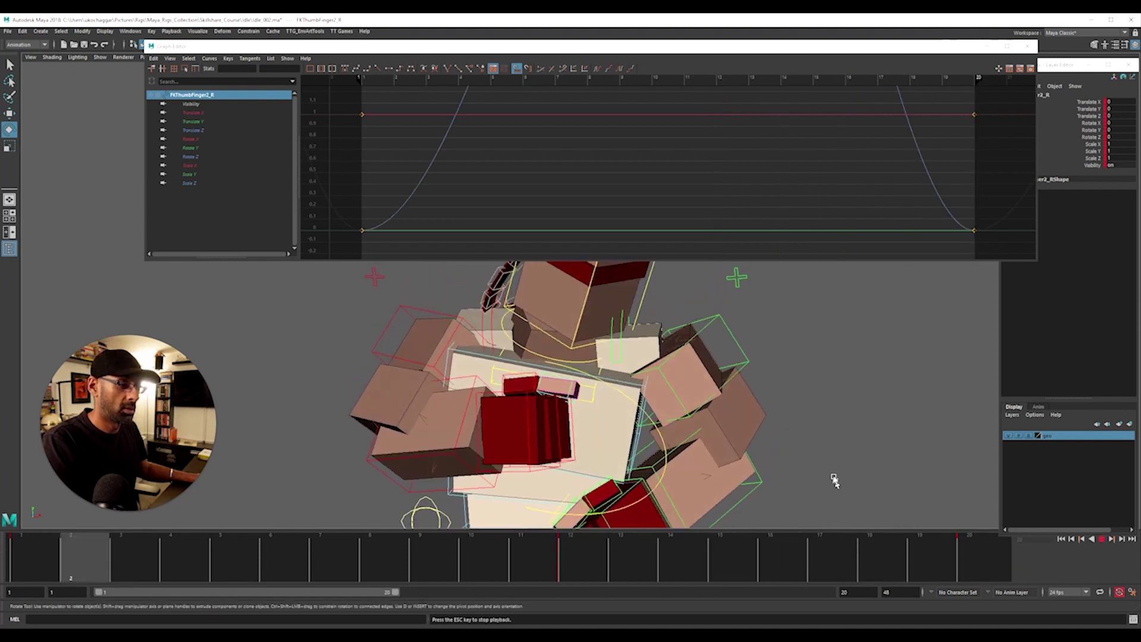
Review the hands during playback from another angle, toggling the rig controls' visibility and the shading display.
{"action": "right_click_drag", "start_coordinate": [493, 458], "coordinate": [523, 470], "text": "alt"}
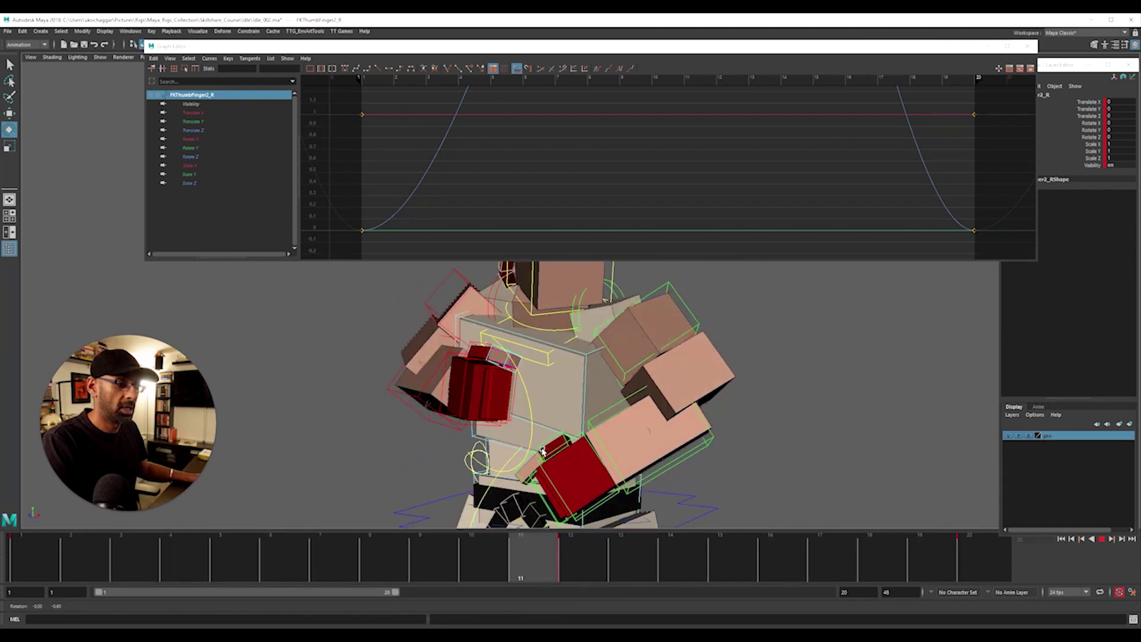
{"action": "key", "text": "alt+1"}
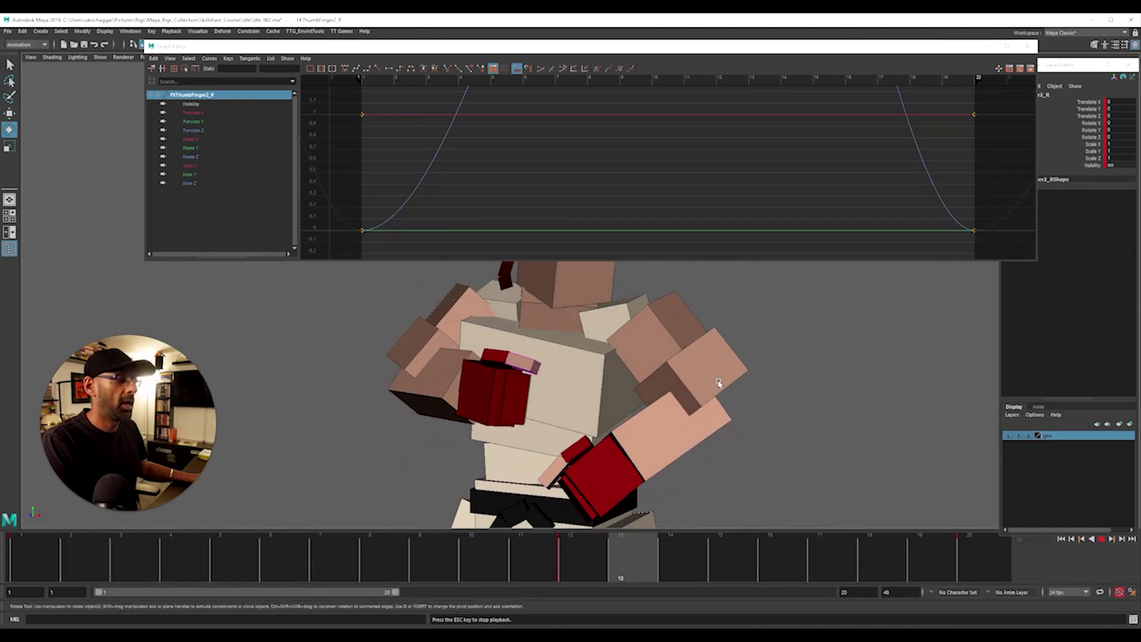
{"action": "key", "text": "4"}
{"action": "key", "text": "5"}
{"action": "key", "text": "4"}
{"action": "key", "text": "5"}
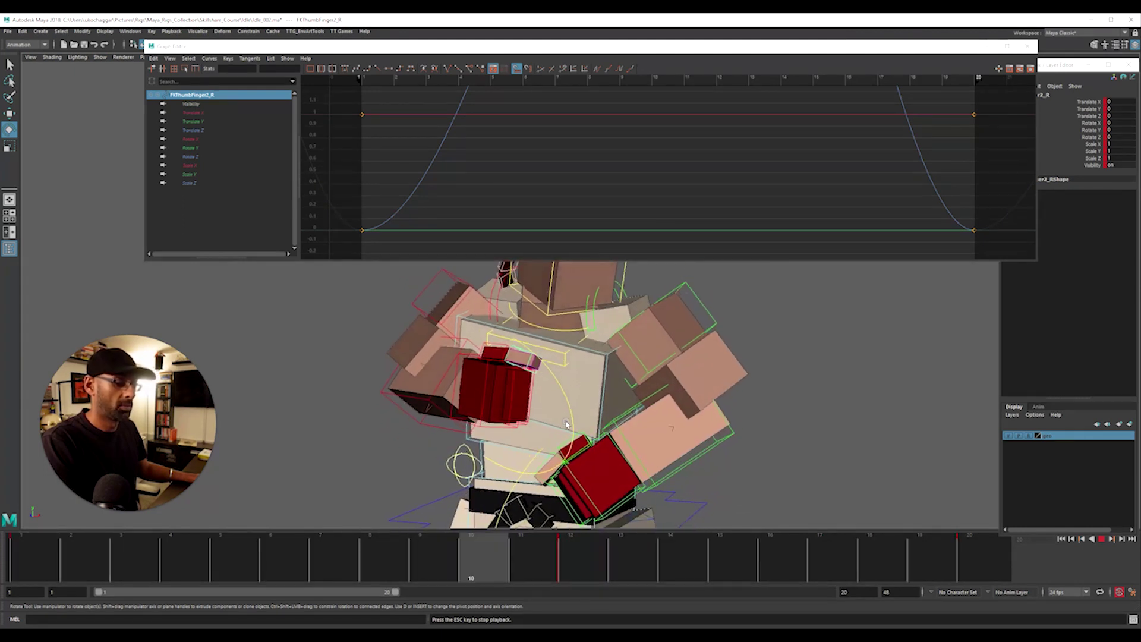
{"action": "key", "text": "Escape"}
Key a slightly looser Middle Curl on the right fingers control (Fingers_R) at frame 10 and play back the loop.
{"action": "left_click", "coordinate": [636, 409]}
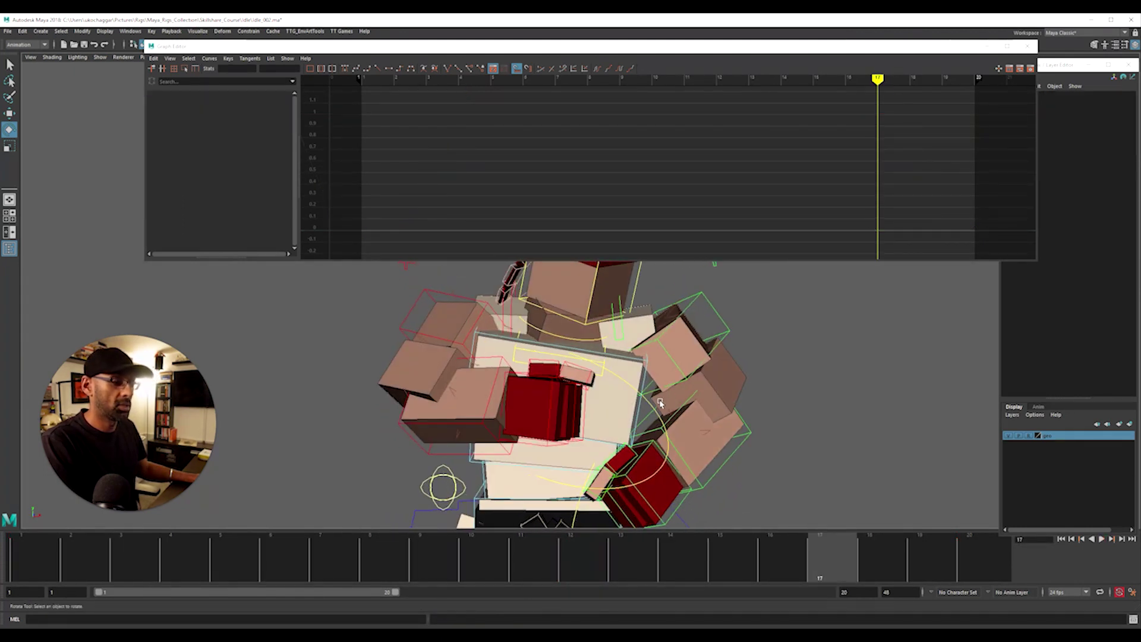
{"action": "left_click", "coordinate": [662, 396]}
{"action": "left_click_drag", "start_coordinate": [903, 47], "coordinate": [1140, 104]}
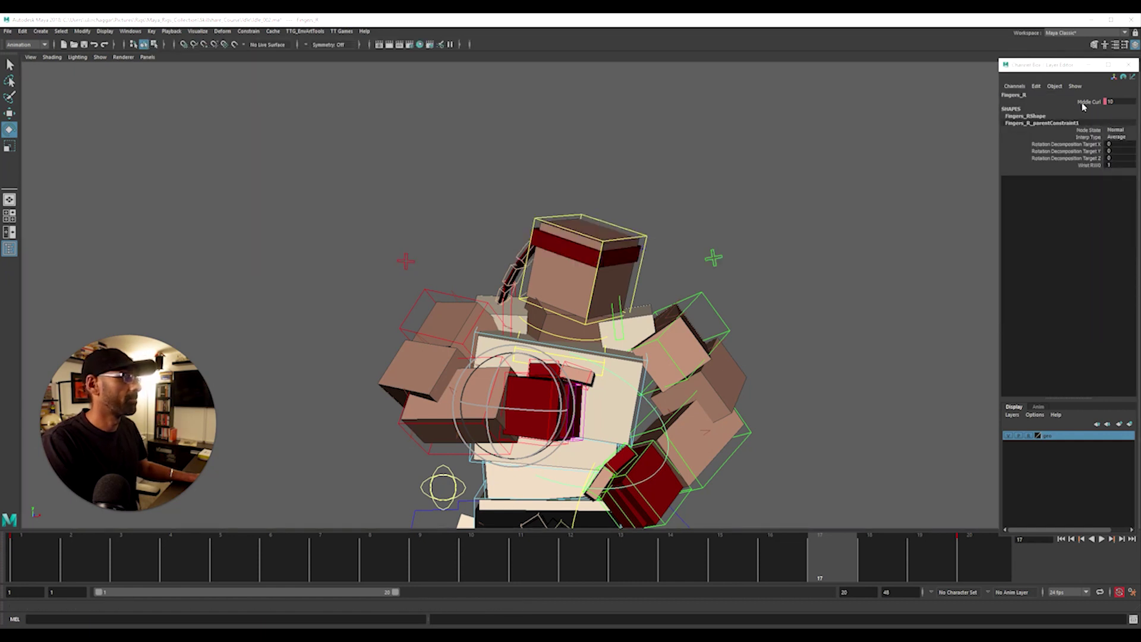
{"action": "left_click_drag", "start_coordinate": [515, 529], "coordinate": [501, 559]}
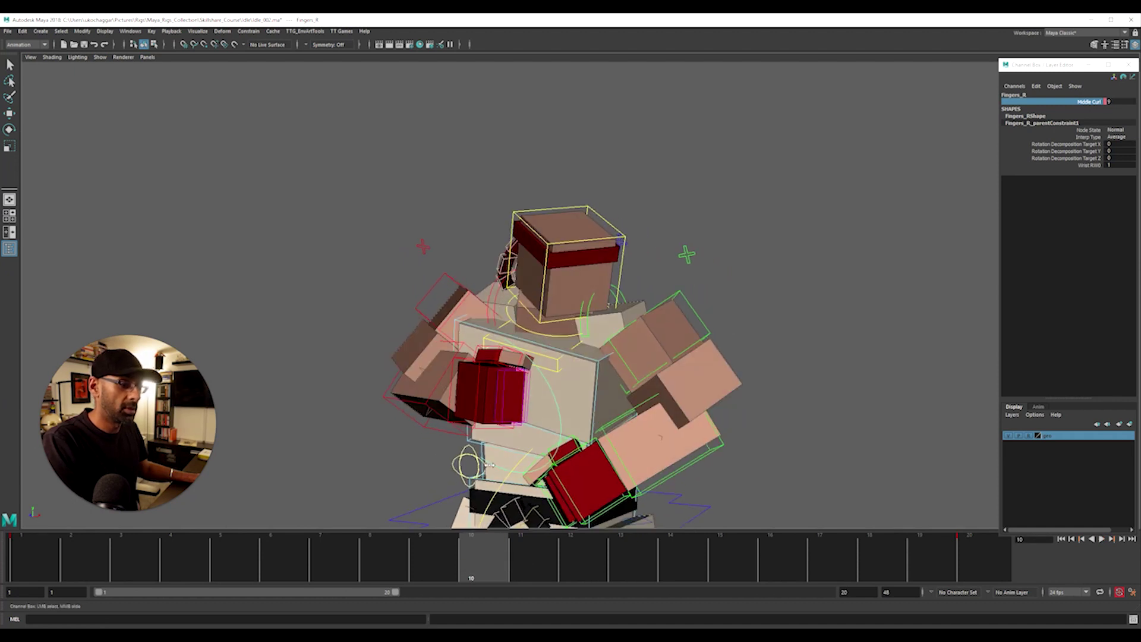
{"action": "left_click_drag", "start_coordinate": [420, 570], "coordinate": [56, 545]}
{"action": "key", "text": "alt+v"}
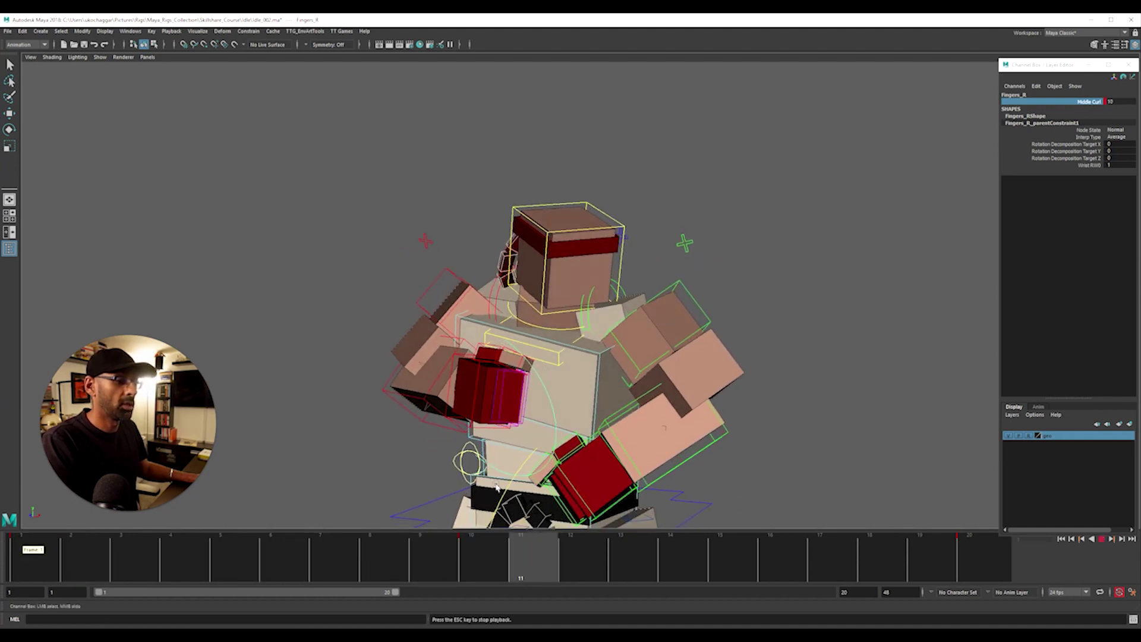
Set the left fingers control's (Fingers_L) Middle Curl to about 8.85 at frame 11 and play back the loop.
{"action": "left_click_drag", "start_coordinate": [523, 395], "coordinate": [628, 396], "text": "alt"}
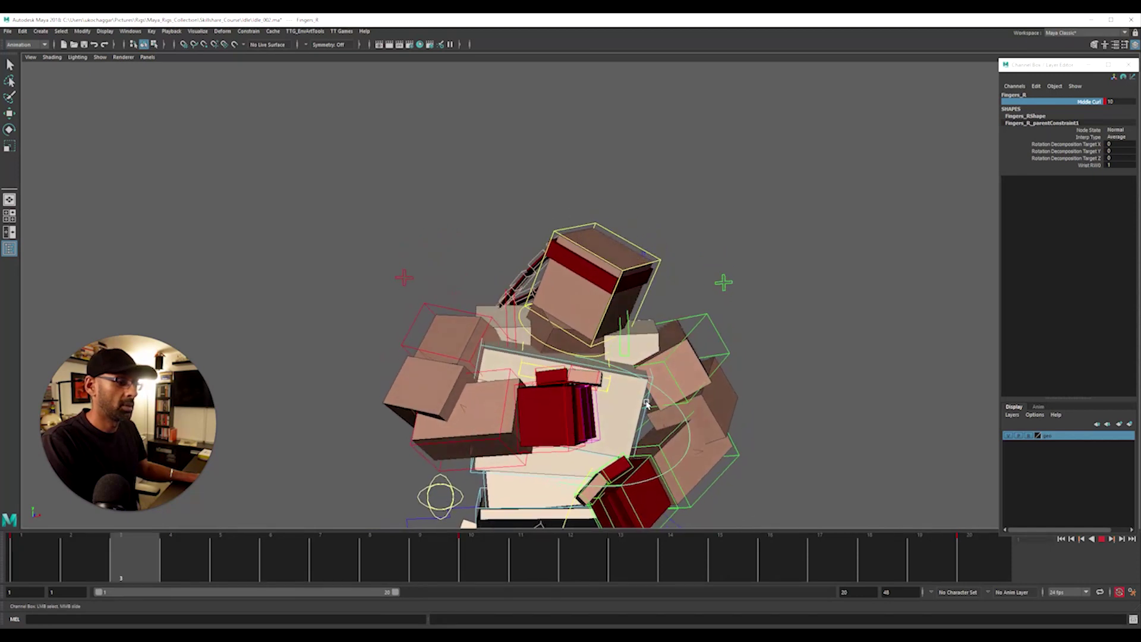
{"action": "right_click_drag", "start_coordinate": [644, 403], "coordinate": [565, 368], "text": "alt"}
{"action": "left_click_drag", "start_coordinate": [493, 324], "coordinate": [523, 342], "text": "alt"}
{"action": "middle_click_drag", "start_coordinate": [523, 341], "coordinate": [429, 250], "text": "alt"}
{"action": "right_click_drag", "start_coordinate": [429, 249], "coordinate": [683, 420], "text": "alt"}
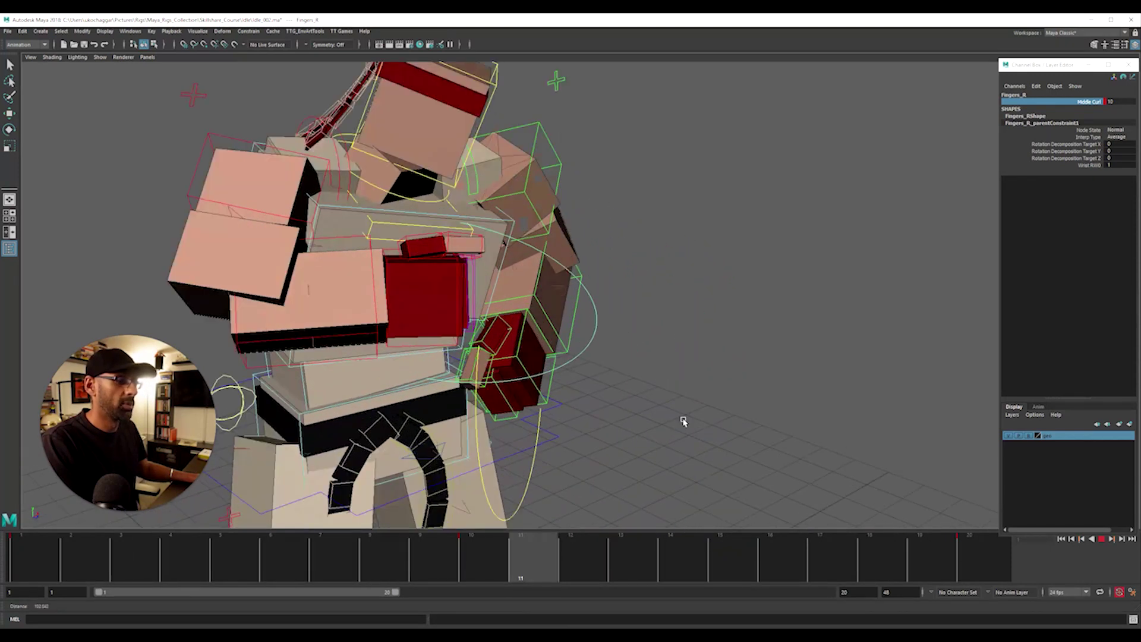
{"action": "key", "text": "alt+v"}
{"action": "left_click", "coordinate": [507, 477]}
{"action": "key", "text": "e"}
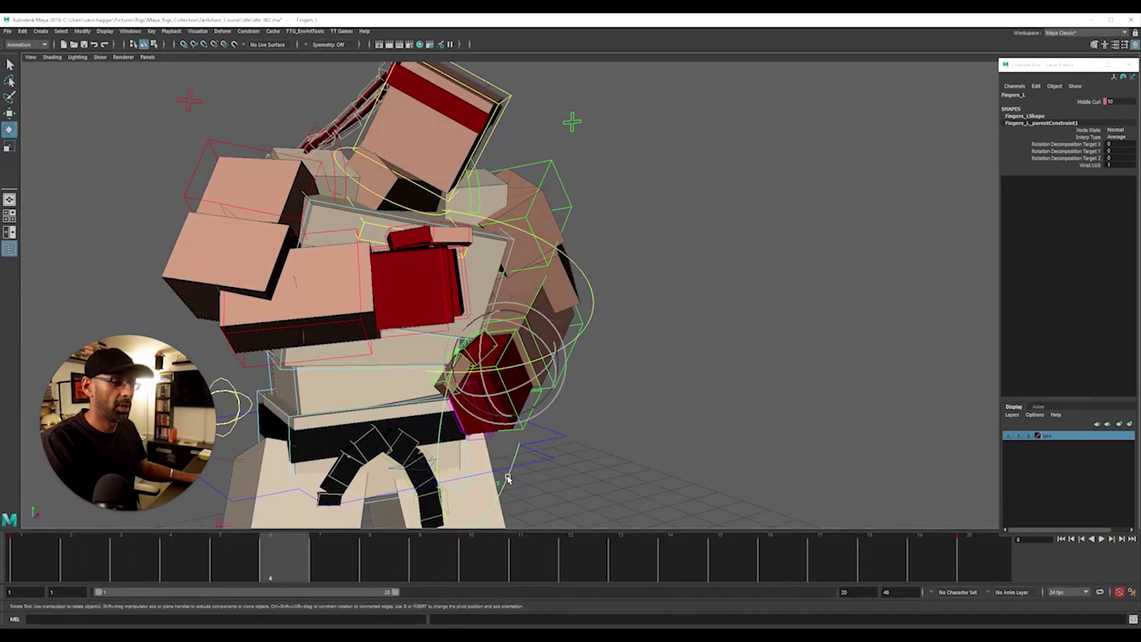
{"action": "left_click_drag", "start_coordinate": [348, 560], "coordinate": [526, 561]}
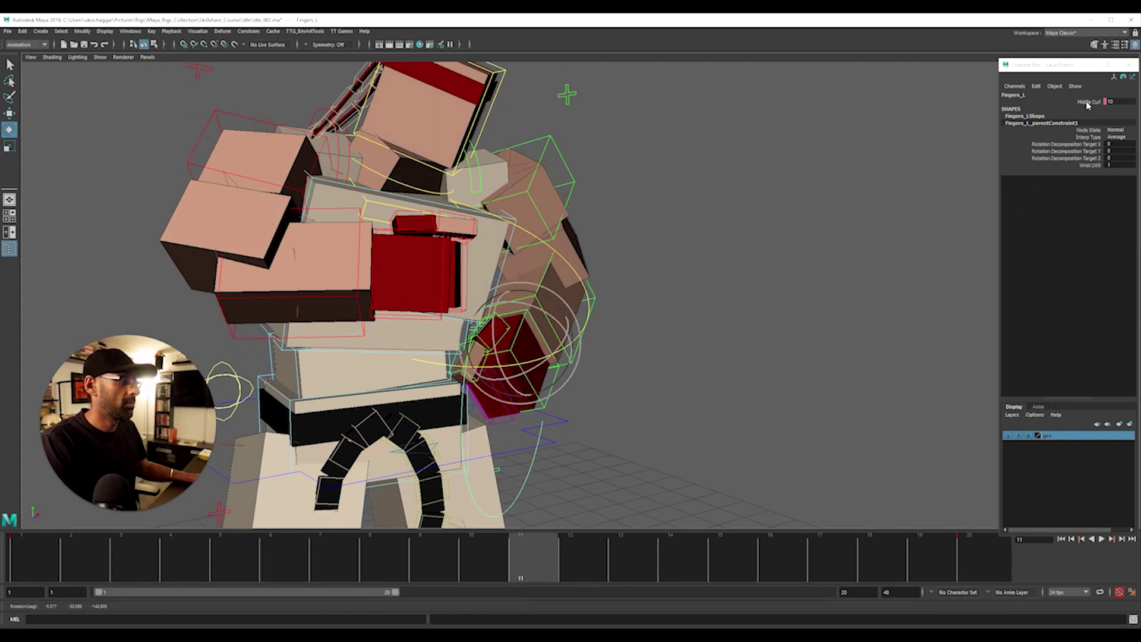
{"action": "left_click", "coordinate": [1088, 103]}
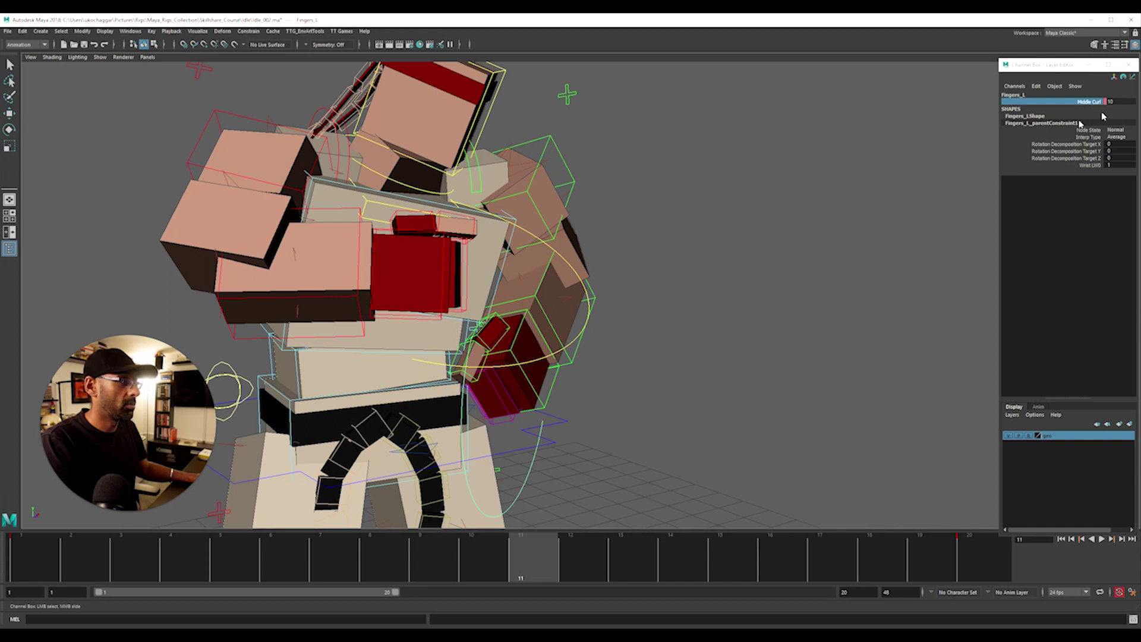
{"action": "middle_click_drag", "start_coordinate": [829, 348], "coordinate": [802, 358]}
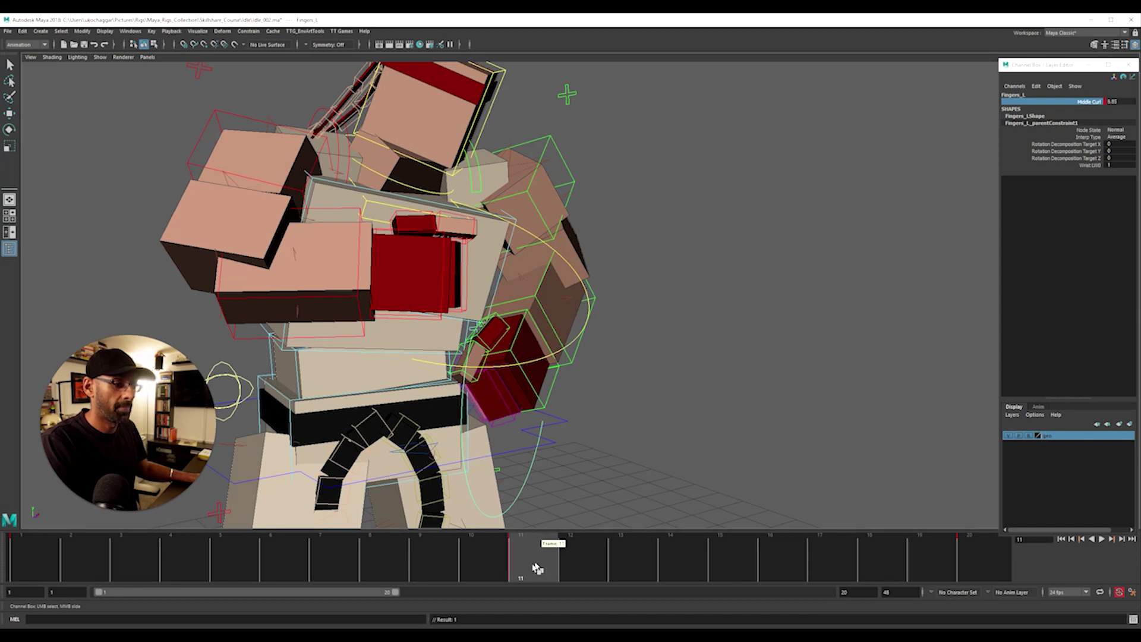
{"action": "key", "text": "alt+v"}
{"action": "key", "text": "alt+v"}
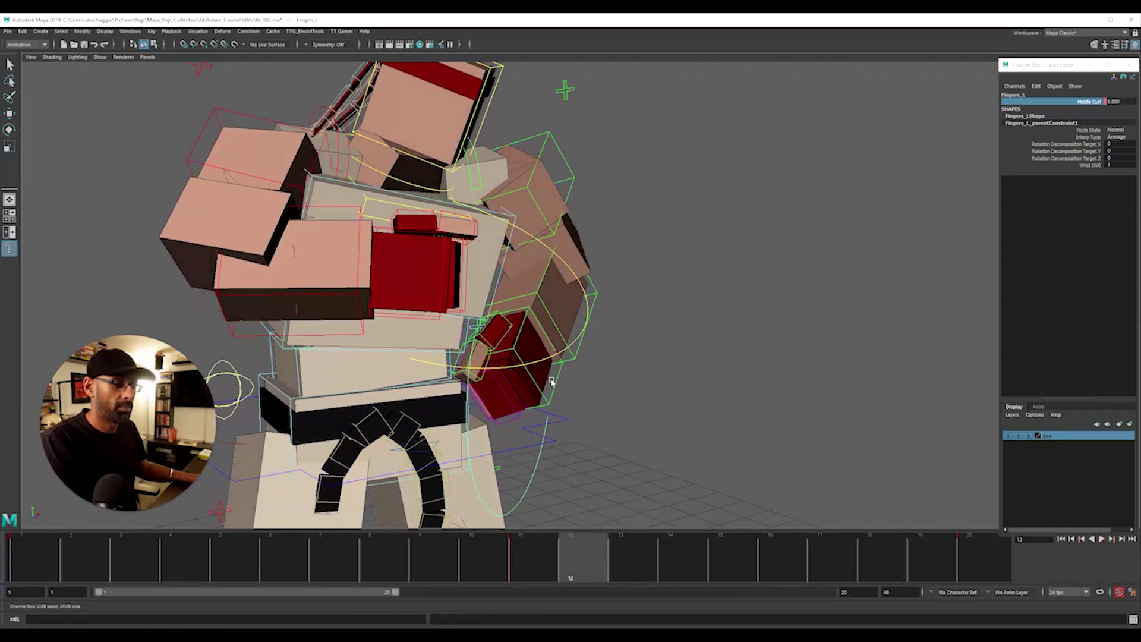
Rotate the left thumb's base control (FKThumbFinger1_L) about Z at frame 10 and scrub through the motion.
{"action": "left_click", "coordinate": [509, 321]}
{"action": "key", "text": "e"}
{"action": "left_click_drag", "start_coordinate": [544, 374], "coordinate": [505, 348], "text": "alt"}
{"action": "left_click", "coordinate": [421, 560]}
{"action": "key", "text": "alt+v"}
{"action": "left_click", "coordinate": [469, 562]}
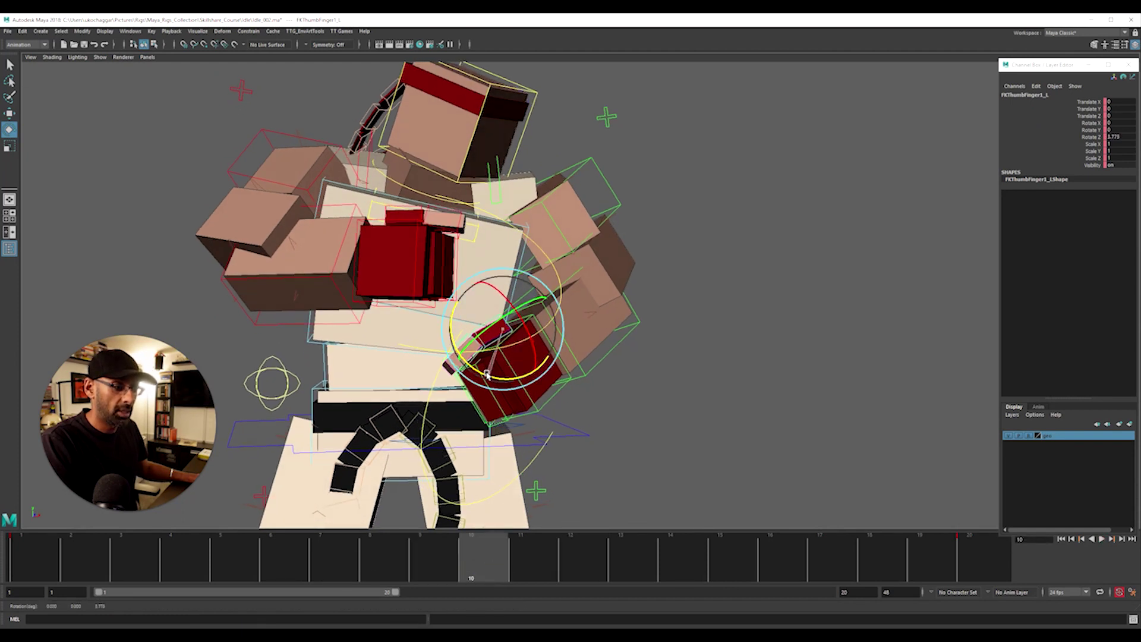
{"action": "left_click_drag", "start_coordinate": [492, 555], "coordinate": [984, 570]}
Rotate the left thumb's second control (FKThumbFinger2_L) about Z at frame 11 and play back the loop.
{"action": "left_click", "coordinate": [476, 461]}
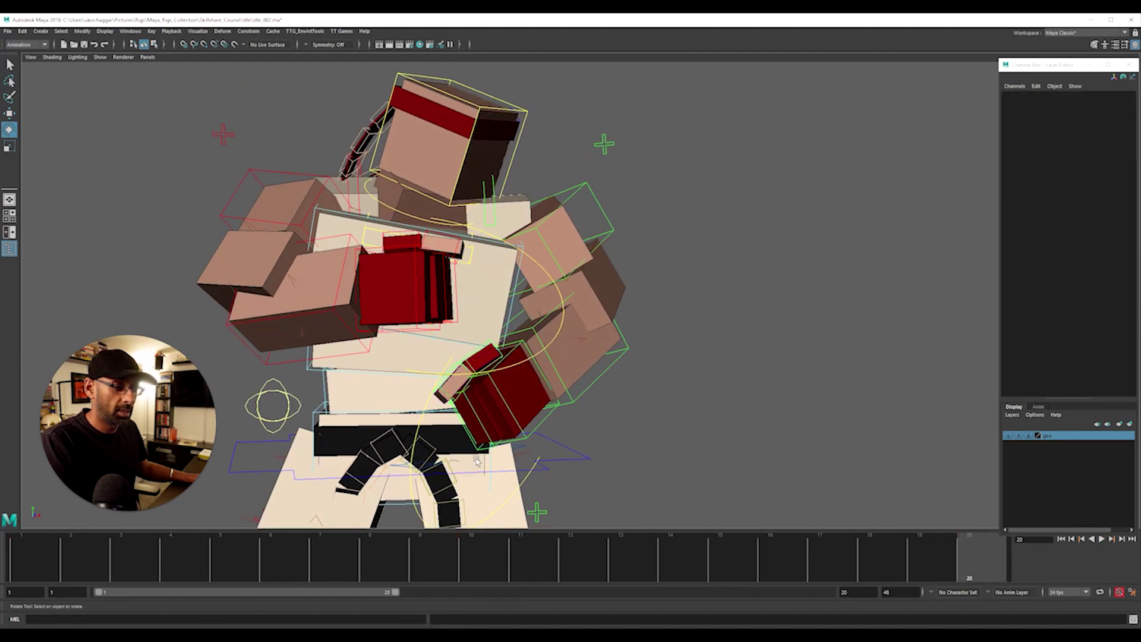
{"action": "left_click", "coordinate": [458, 404]}
{"action": "left_click_drag", "start_coordinate": [37, 565], "coordinate": [538, 577]}
{"action": "left_click_drag", "start_coordinate": [492, 398], "coordinate": [491, 399]}
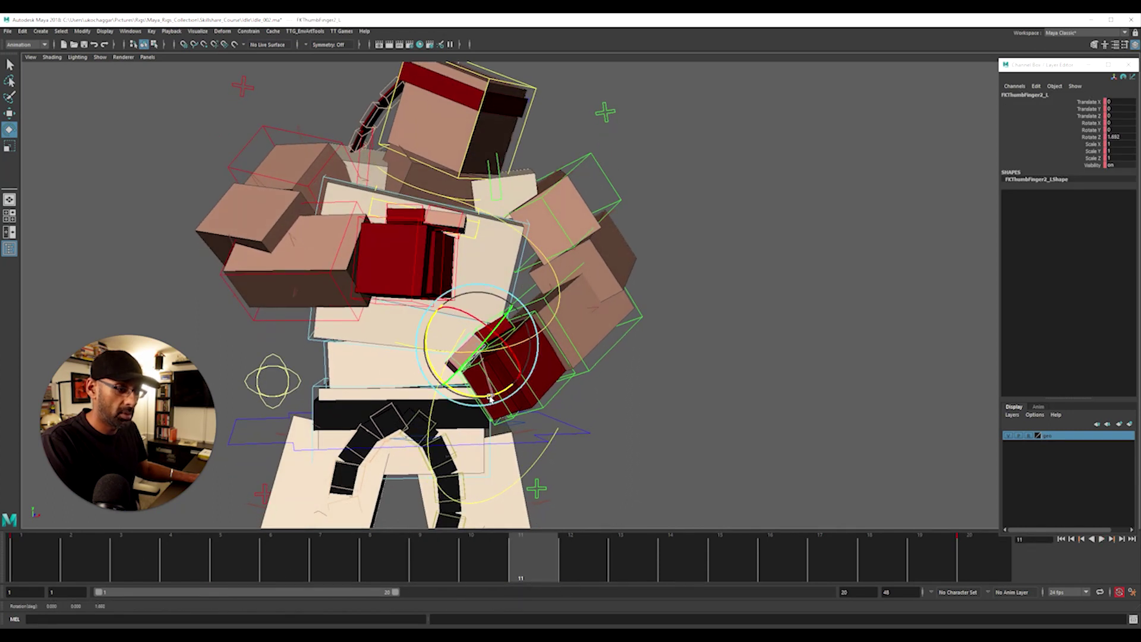
{"action": "key", "text": "alt+v"}
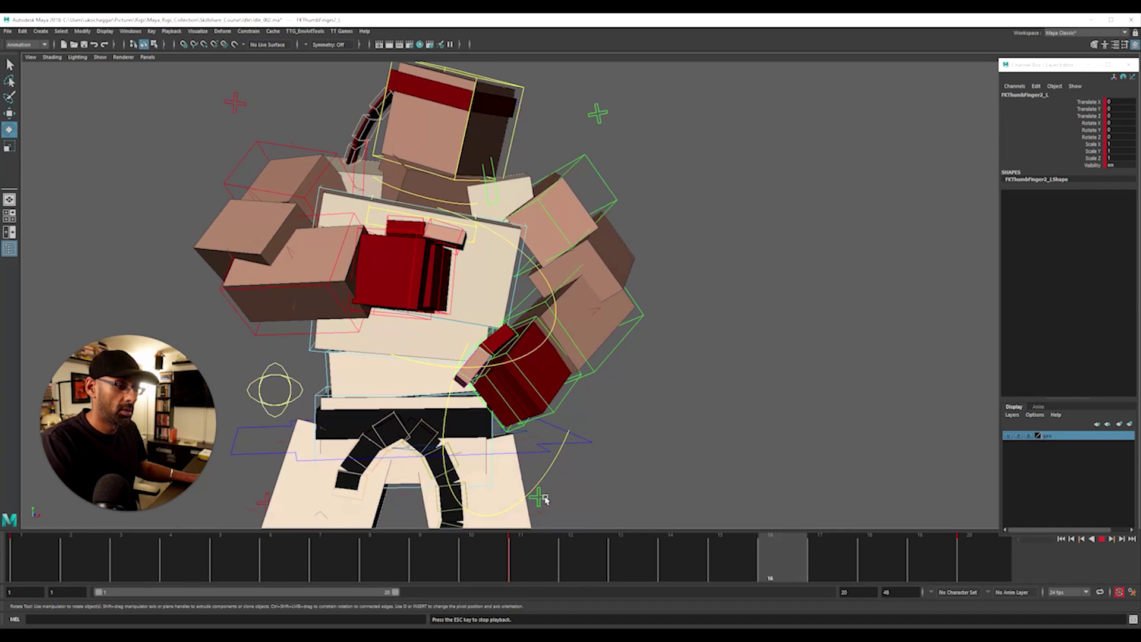
Hide the rig controls, play back the idle loop and stop at frame 11.
{"action": "key", "text": "alt+1"}
{"action": "left_click_drag", "start_coordinate": [583, 565], "coordinate": [651, 571]}
{"action": "key", "text": "alt+v"}
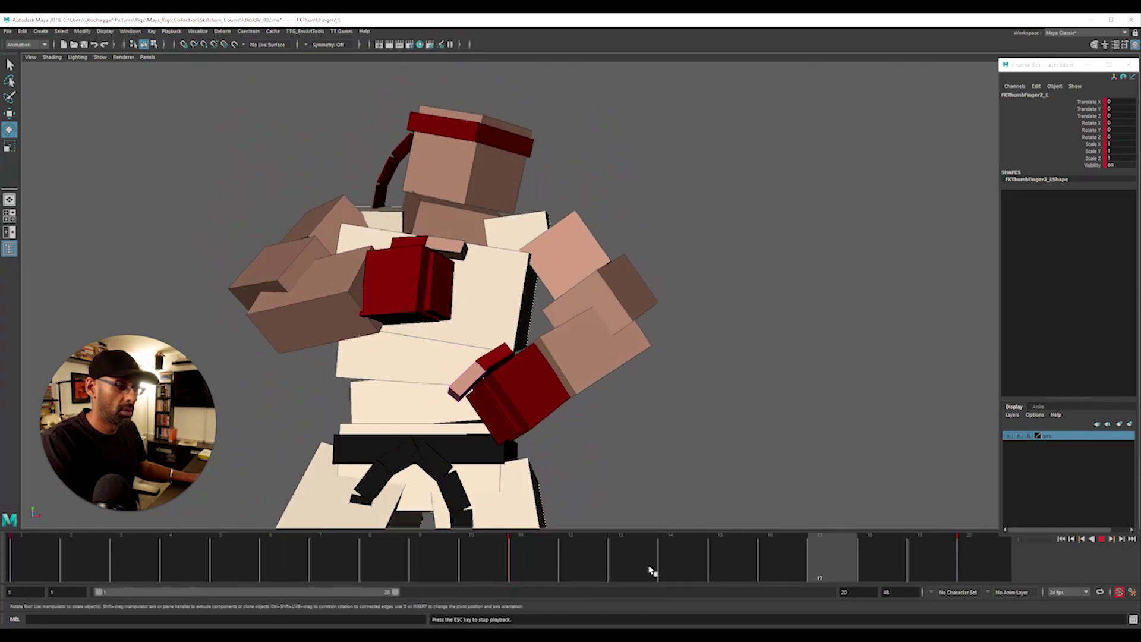
{"action": "left_click", "coordinate": [557, 553]}
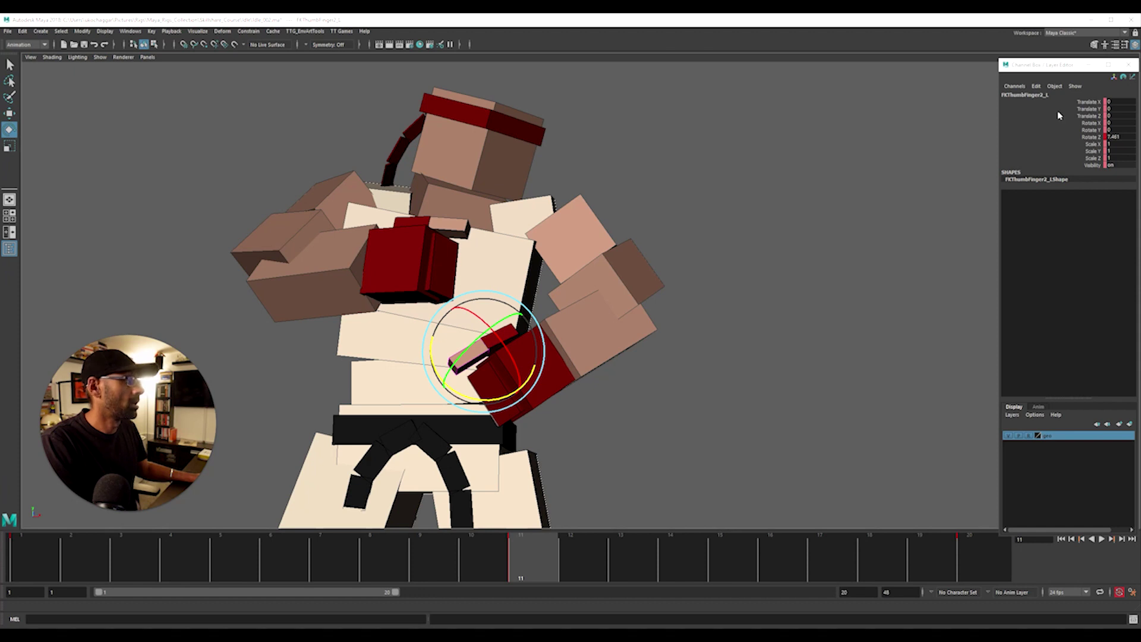
Open the Graph Editor on the second left thumb control (FKThumbFinger2_L) and set its curves to cycle before and after the keys.
{"action": "key", "text": "alt+g"}
{"action": "left_click_drag", "start_coordinate": [126, 19], "coordinate": [261, 62]}
{"action": "key", "text": "a"}
{"action": "left_click", "coordinate": [603, 87]}
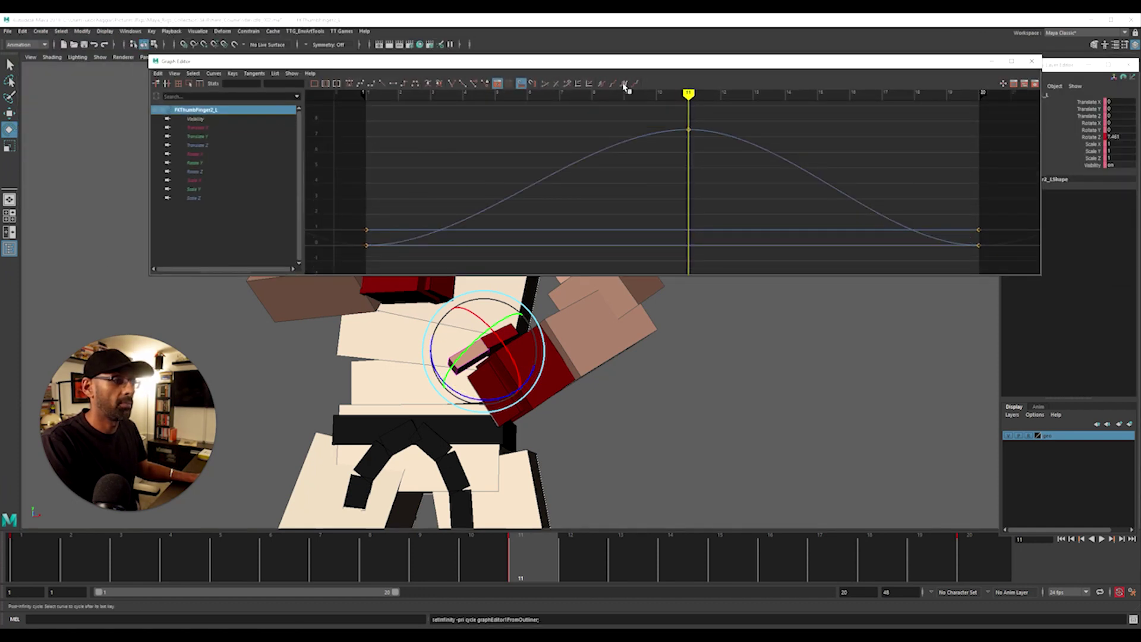
Offset all of FKThumbFinger2_L's keys so they start one frame later, at frame 2, and play back the loop.
{"action": "scroll", "coordinate": [594, 145], "scroll_direction": "down", "scroll_amount": 3}
{"action": "left_click_drag", "start_coordinate": [586, 159], "coordinate": [785, 242]}
{"action": "middle_click_drag", "start_coordinate": [785, 242], "coordinate": [804, 248], "text": "shift"}
{"action": "key", "text": "alt+v"}
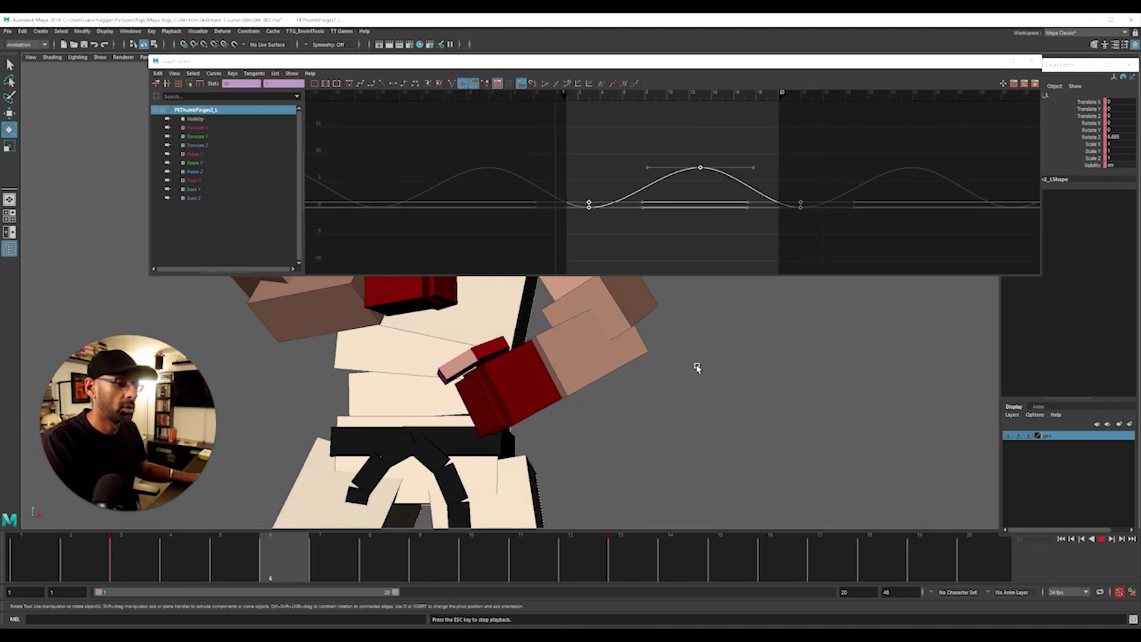
{"action": "key", "text": "alt+v"}
{"action": "middle_click_drag", "start_coordinate": [690, 232], "coordinate": [685, 228], "text": "shift"}
{"action": "key", "text": "alt+v"}
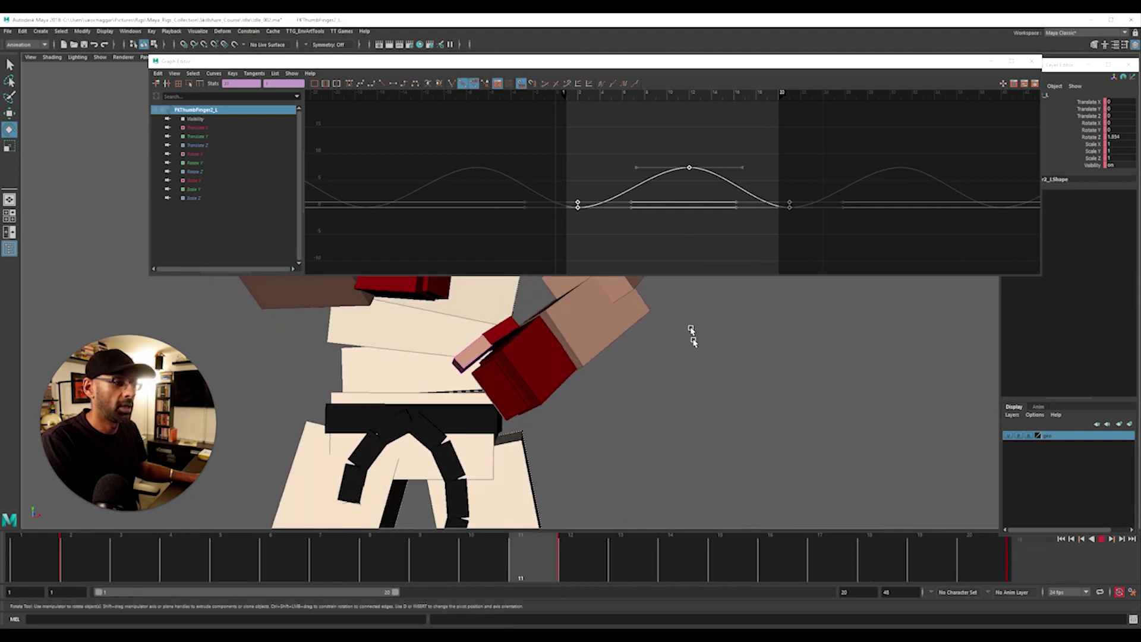
At frame 12, raise FKThumbFinger2_L's peak Rotate Z key to about 8.69.
{"action": "left_click_drag", "start_coordinate": [554, 555], "coordinate": [582, 558]}
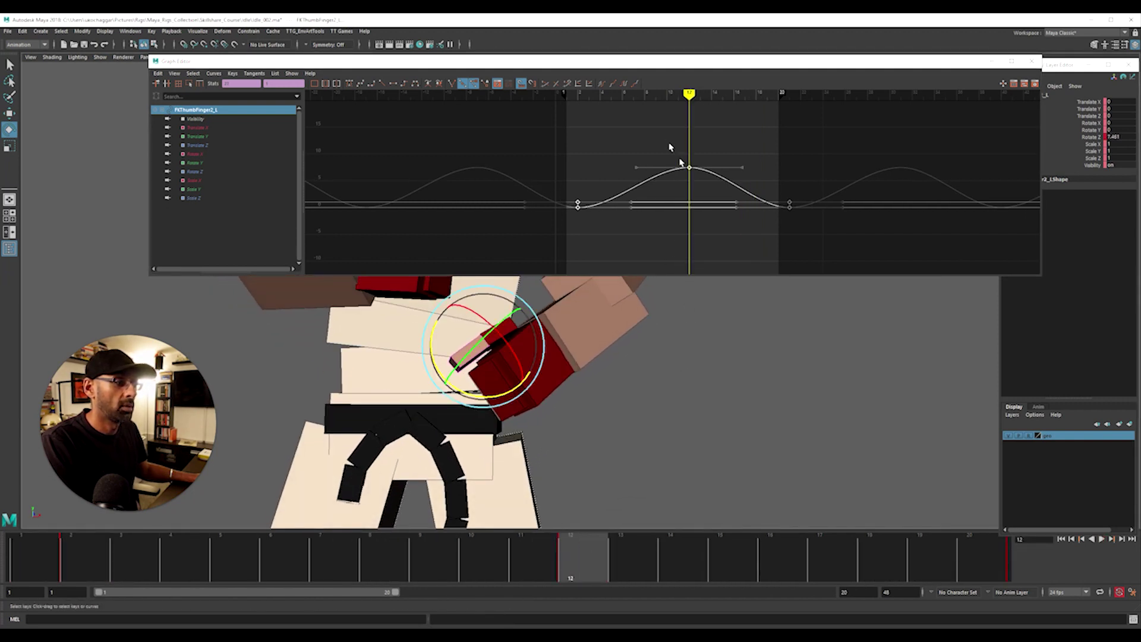
{"action": "left_click_drag", "start_coordinate": [670, 144], "coordinate": [708, 182]}
{"action": "middle_click_drag", "start_coordinate": [707, 179], "coordinate": [708, 173], "text": "shift"}
Isolate the thumb's Rotate Z curve, lower its first and last keys slightly below zero and play back the loop.
{"action": "left_click", "coordinate": [215, 172]}
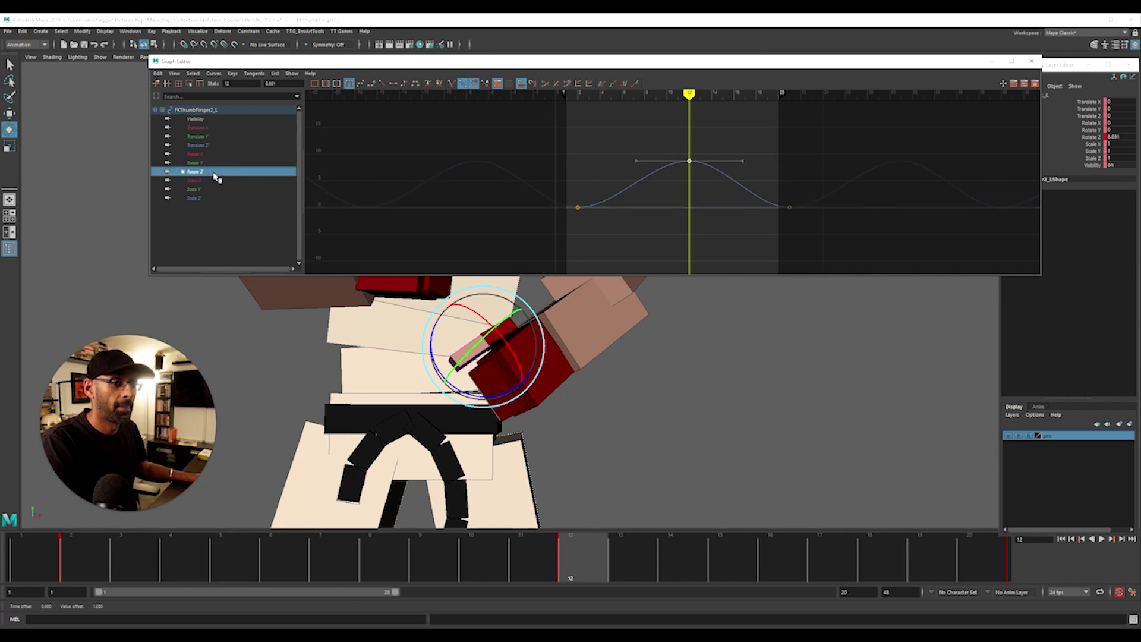
{"action": "left_click_drag", "start_coordinate": [542, 202], "coordinate": [834, 244]}
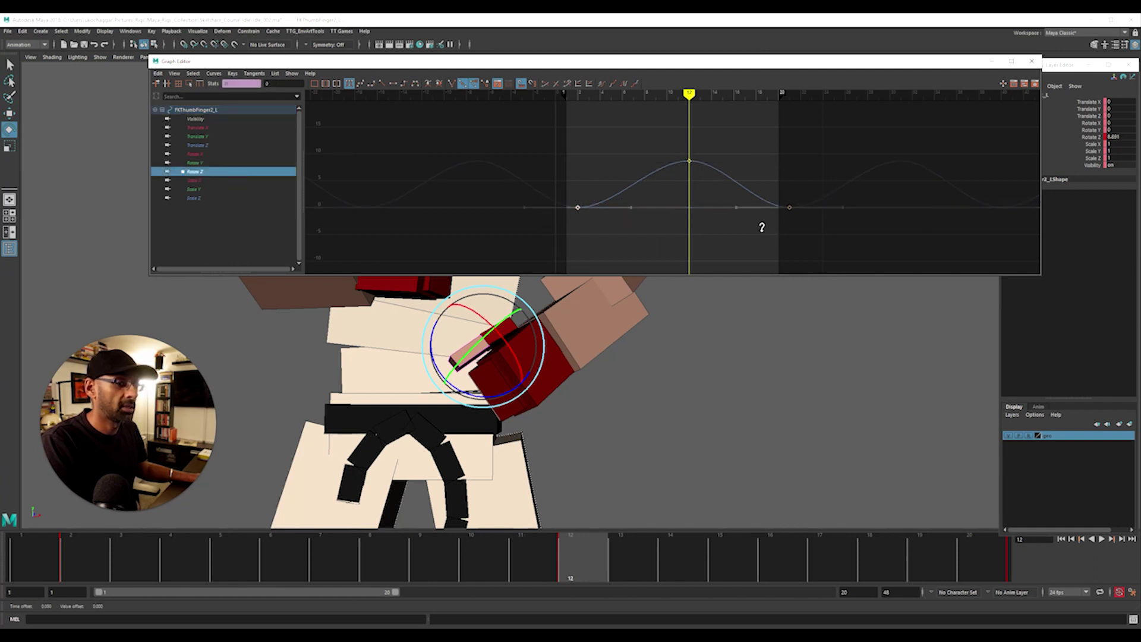
{"action": "left_click", "coordinate": [197, 155]}
{"action": "left_click", "coordinate": [200, 172]}
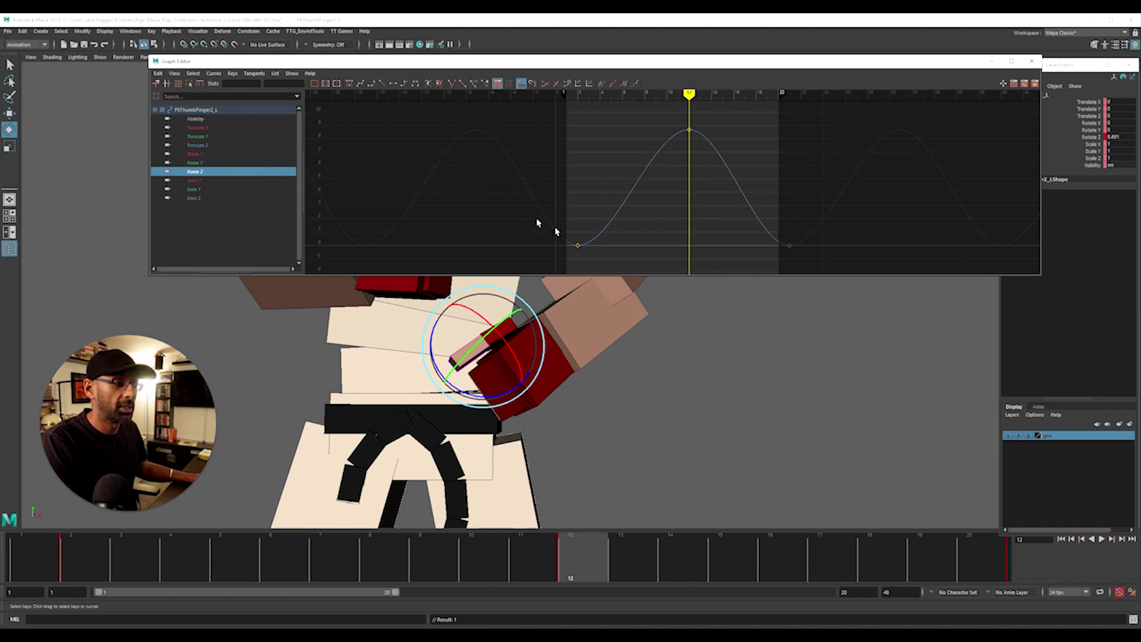
{"action": "left_click_drag", "start_coordinate": [537, 220], "coordinate": [834, 271]}
{"action": "key", "text": "alt+v"}
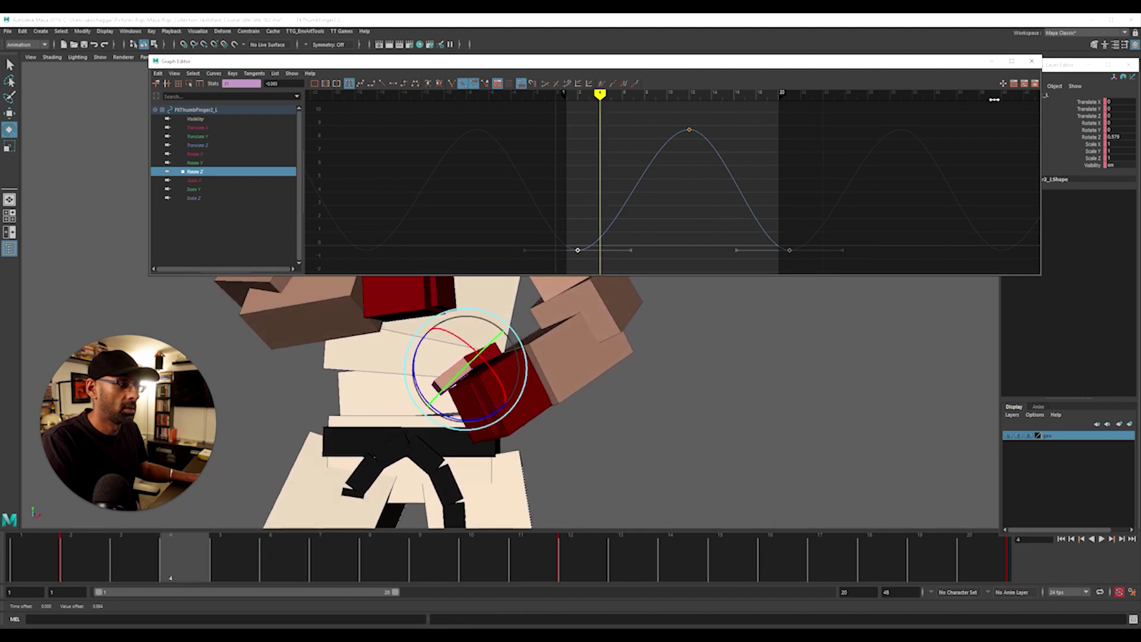
Close the Graph Editor and review the looping animation from different angles and distances.
{"action": "left_click", "coordinate": [992, 60]}
{"action": "scroll", "coordinate": [229, 273], "scroll_direction": "down", "scroll_amount": 5}
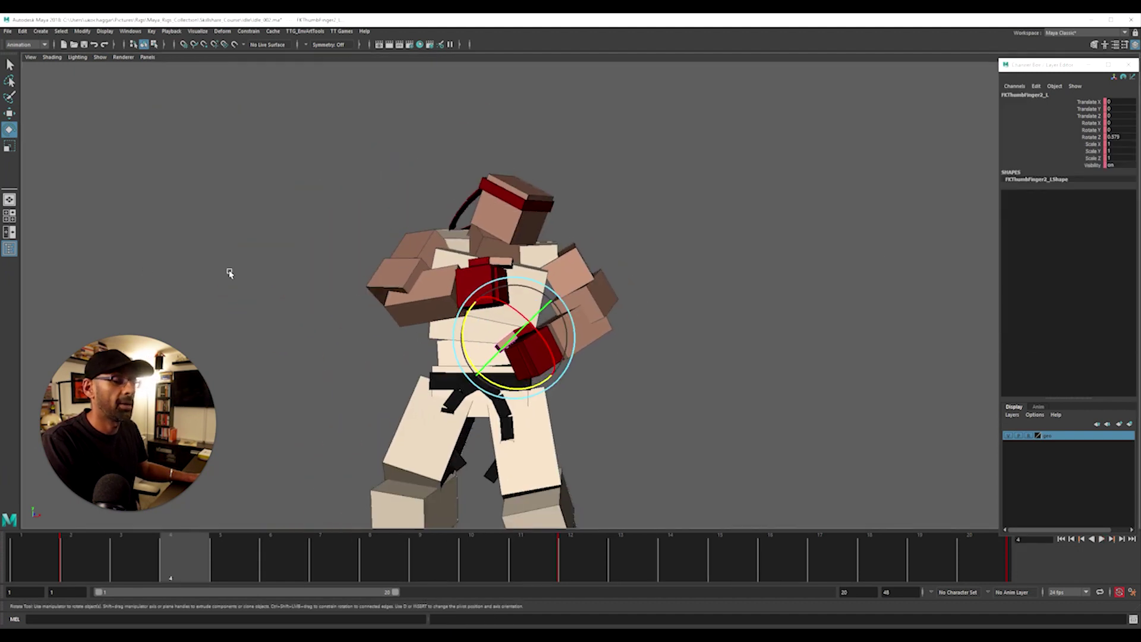
{"action": "left_click_drag", "start_coordinate": [576, 309], "coordinate": [452, 332], "text": "alt"}
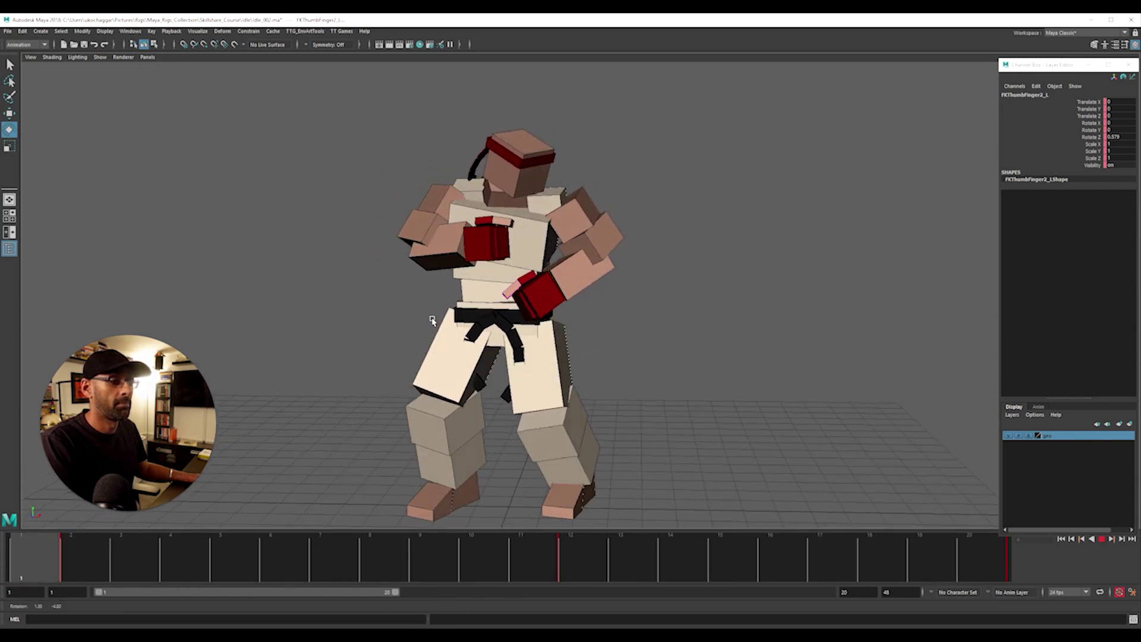
{"action": "key", "text": "Escape"}
{"action": "scroll", "coordinate": [541, 313], "scroll_direction": "up", "scroll_amount": 3}
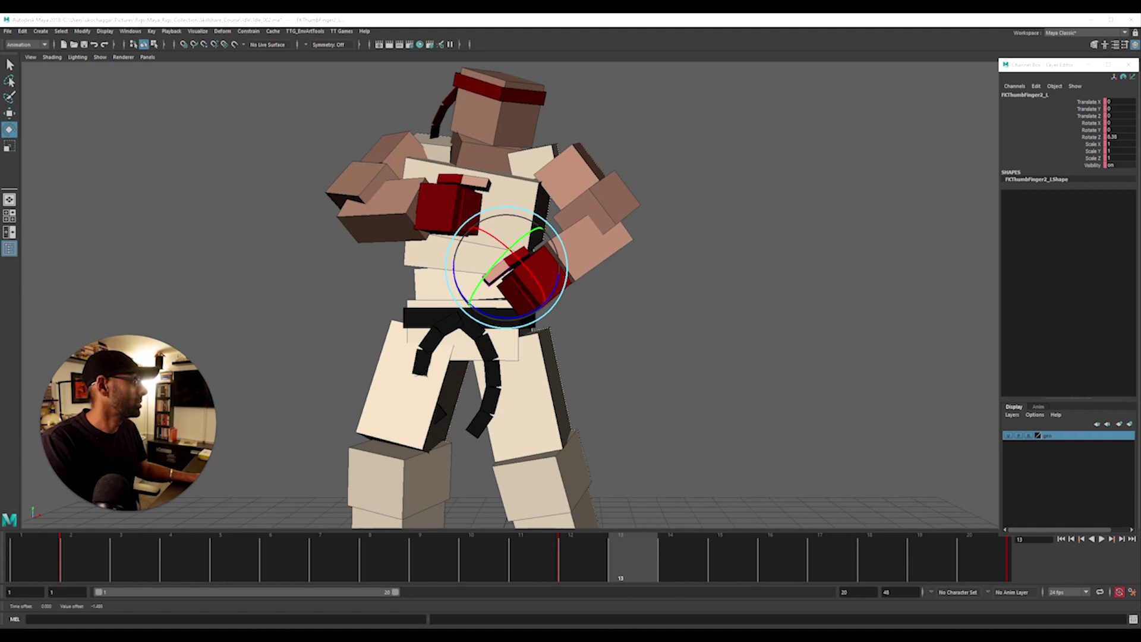
{"action": "key", "text": "alt+v"}
{"action": "key", "text": "Escape"}
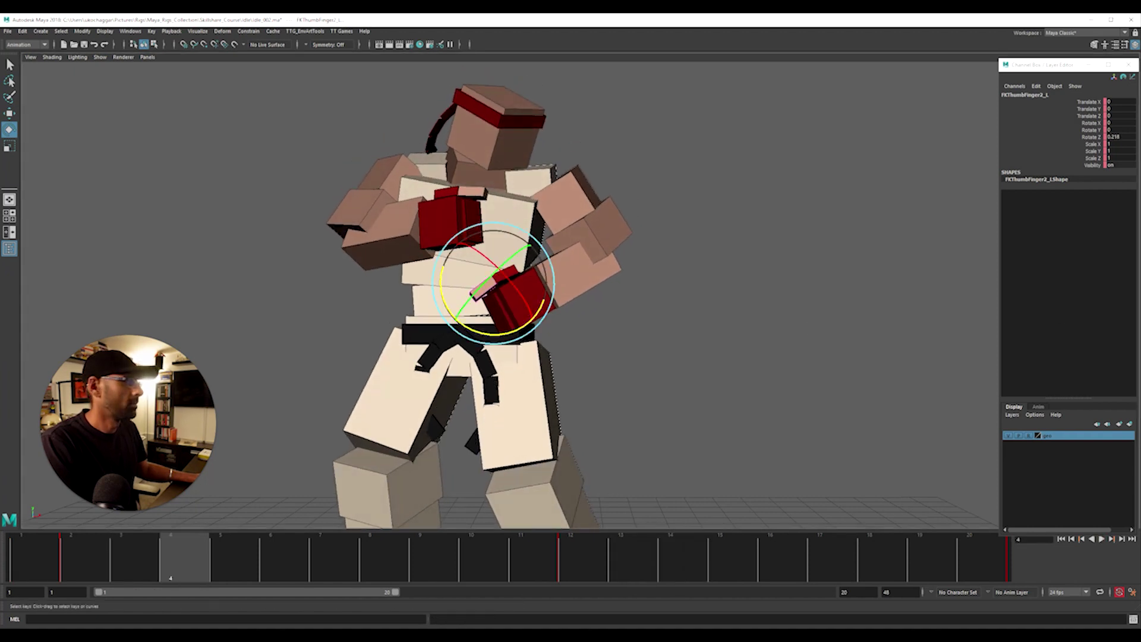
{"action": "key", "text": "alt+v"}
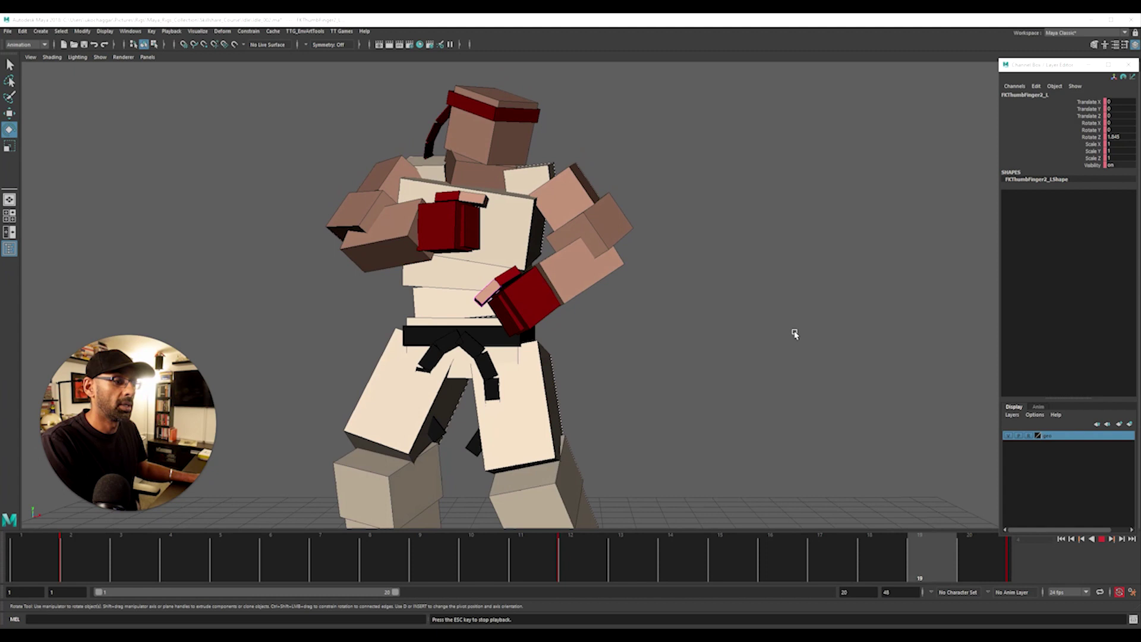
{"action": "scroll", "coordinate": [496, 339], "scroll_direction": "down", "scroll_amount": 3}
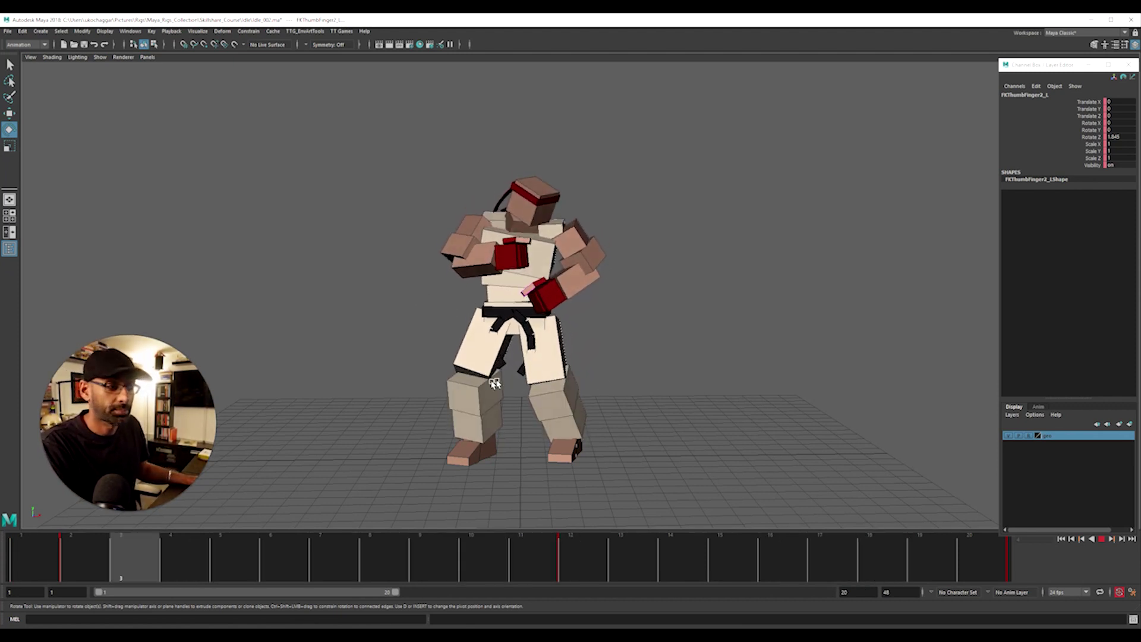
{"action": "right_click_drag", "start_coordinate": [589, 400], "coordinate": [622, 400], "text": "alt"}
Show the rig controls and, at frame 1, rotate the right belt strand's top control (FKchain_R_R) to about 24 in Y.
{"action": "left_click_drag", "start_coordinate": [550, 561], "coordinate": [43, 545]}
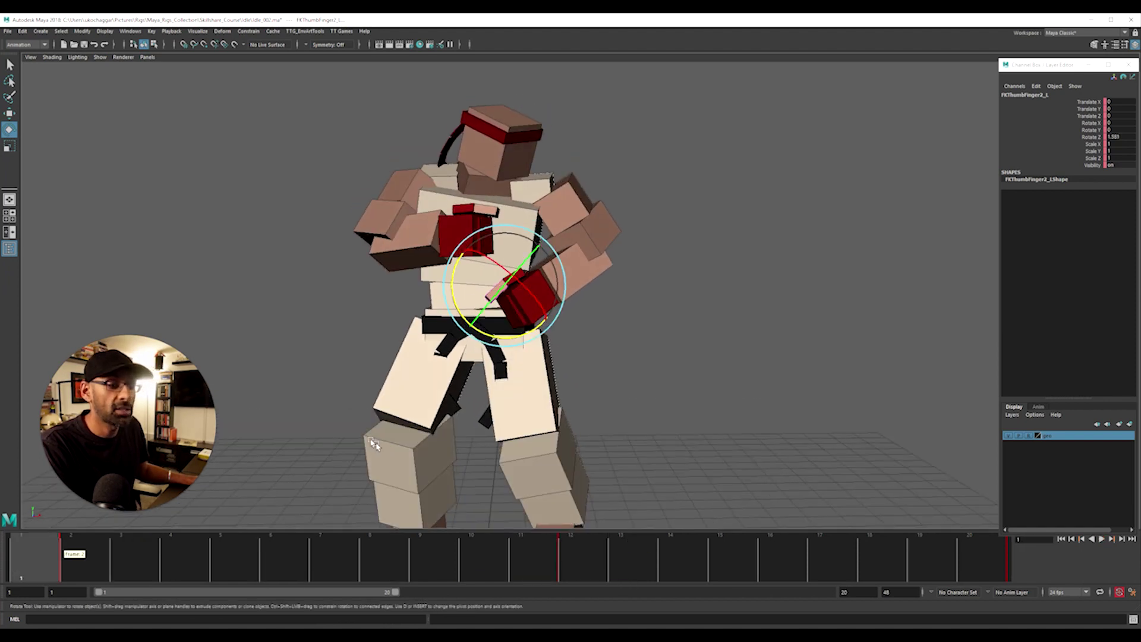
{"action": "left_click_drag", "start_coordinate": [375, 438], "coordinate": [543, 425], "text": "alt"}
{"action": "middle_click_drag", "start_coordinate": [543, 424], "coordinate": [685, 362], "text": "alt"}
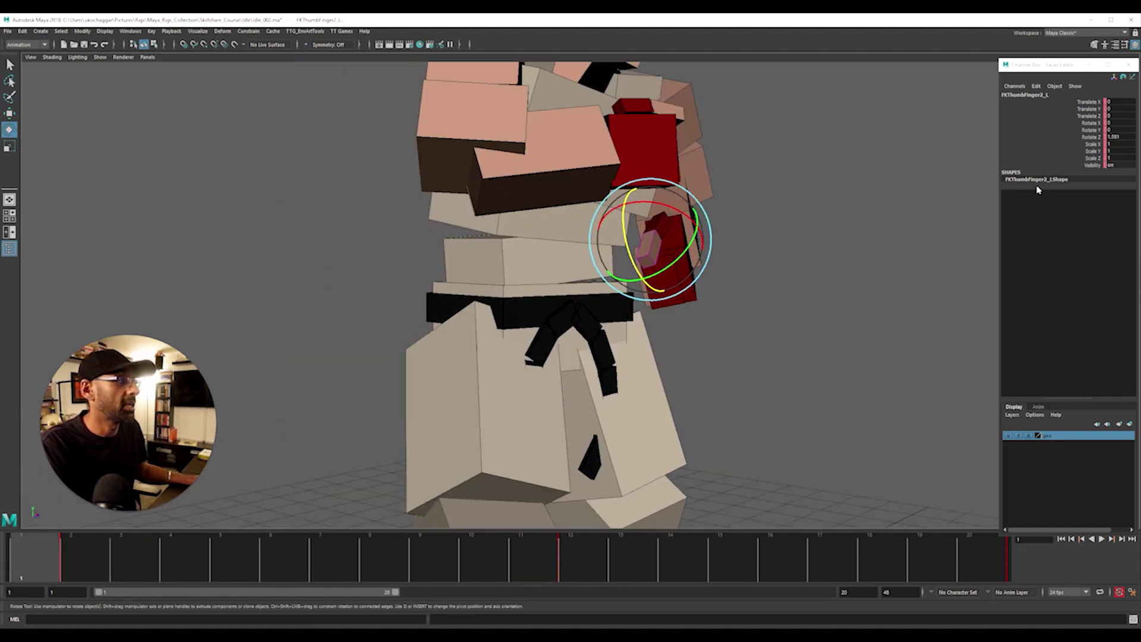
{"action": "key", "text": "4"}
{"action": "key", "text": "5"}
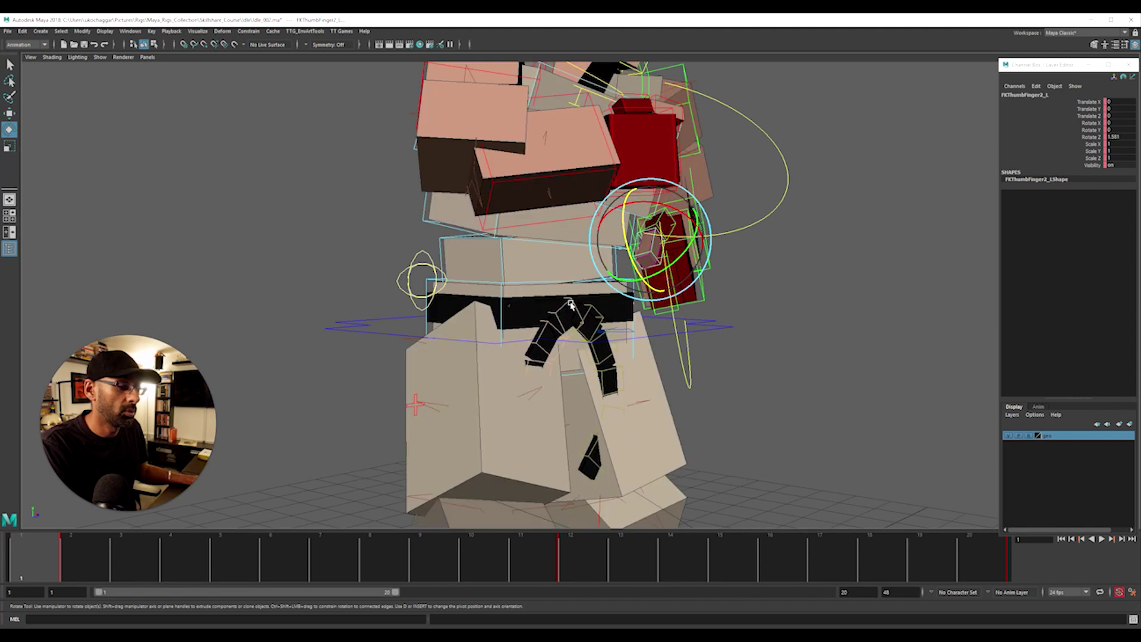
{"action": "left_click", "coordinate": [568, 304]}
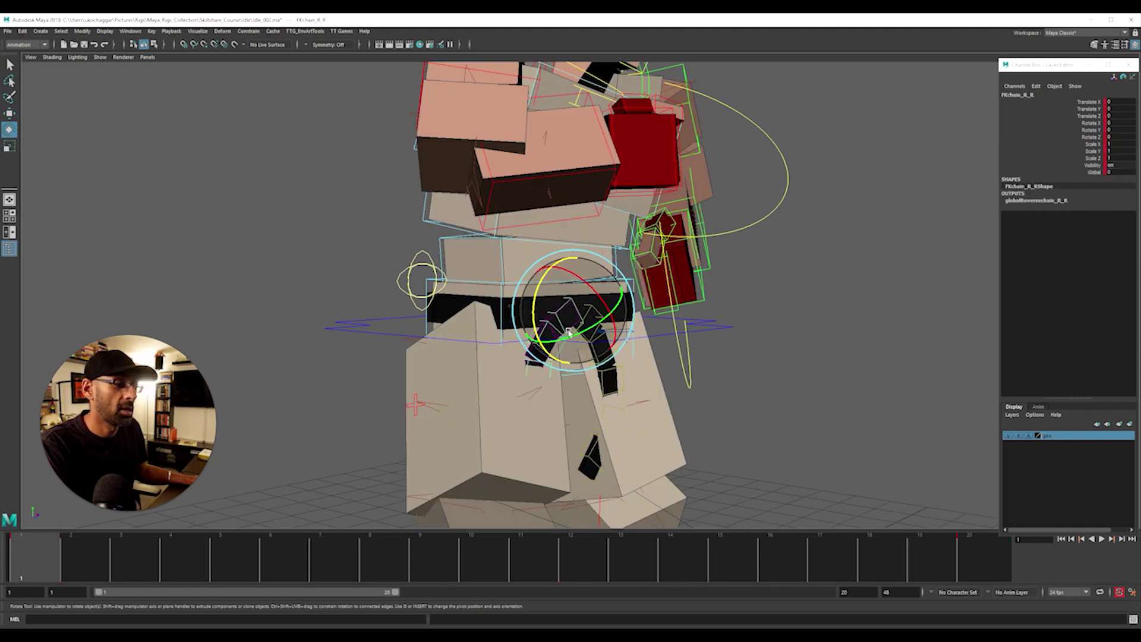
{"action": "left_click", "coordinate": [1093, 130]}
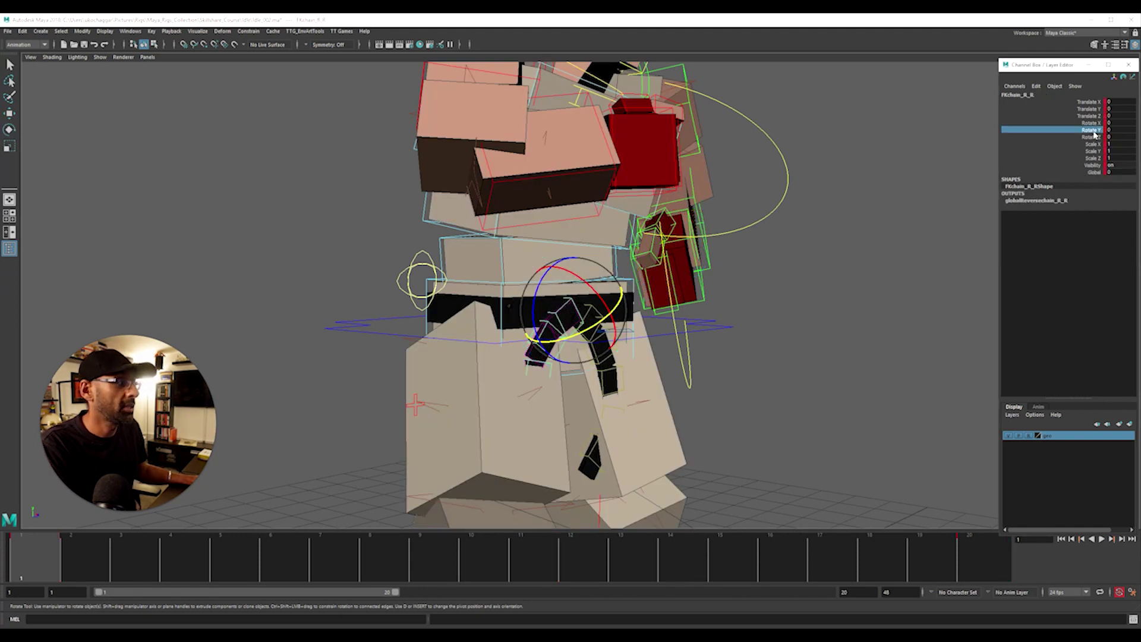
{"action": "left_click", "coordinate": [587, 330]}
{"action": "left_click_drag", "start_coordinate": [599, 323], "coordinate": [536, 299]}
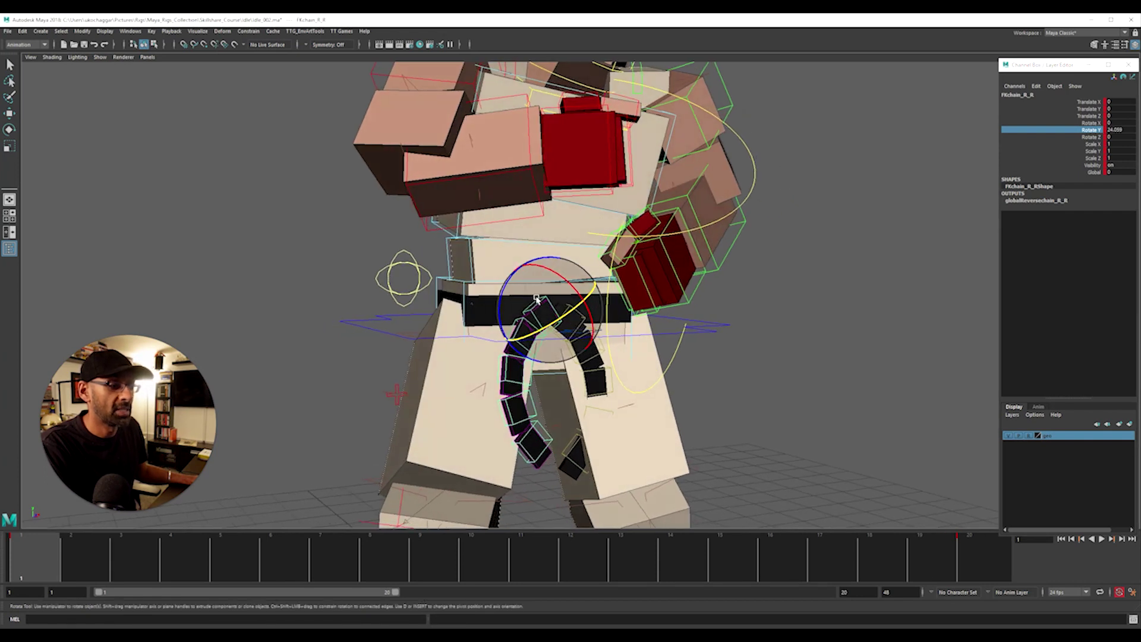
Rotate the left belt strand's top control so that the strand hangs more vertically at frame 1.
{"action": "right_click_drag", "start_coordinate": [577, 483], "coordinate": [742, 387], "text": "alt"}
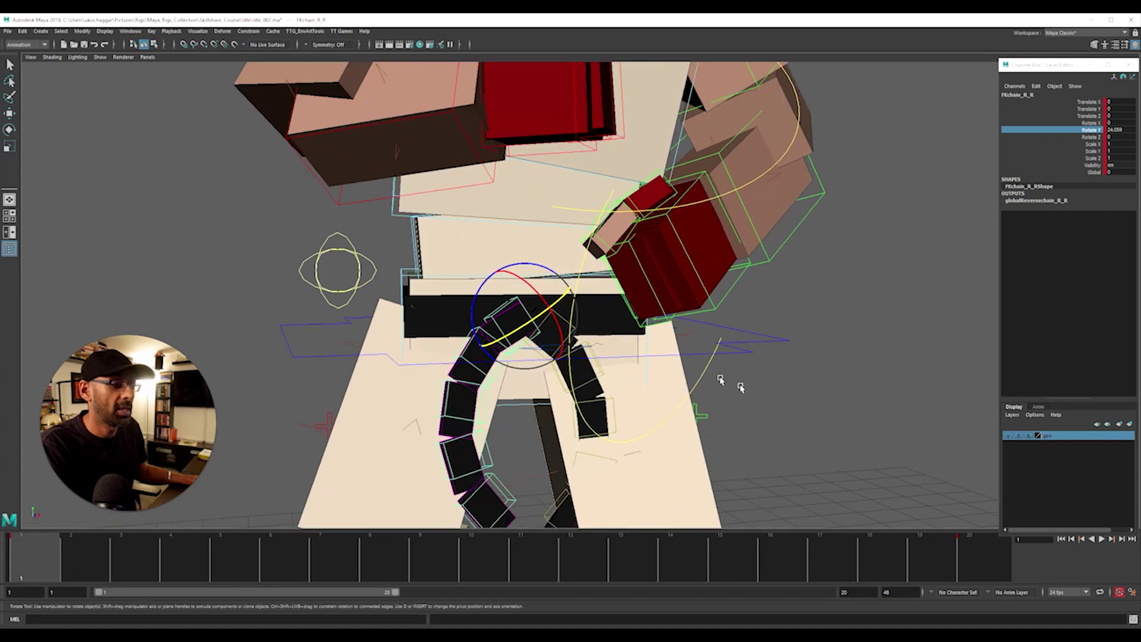
{"action": "left_click", "coordinate": [593, 344]}
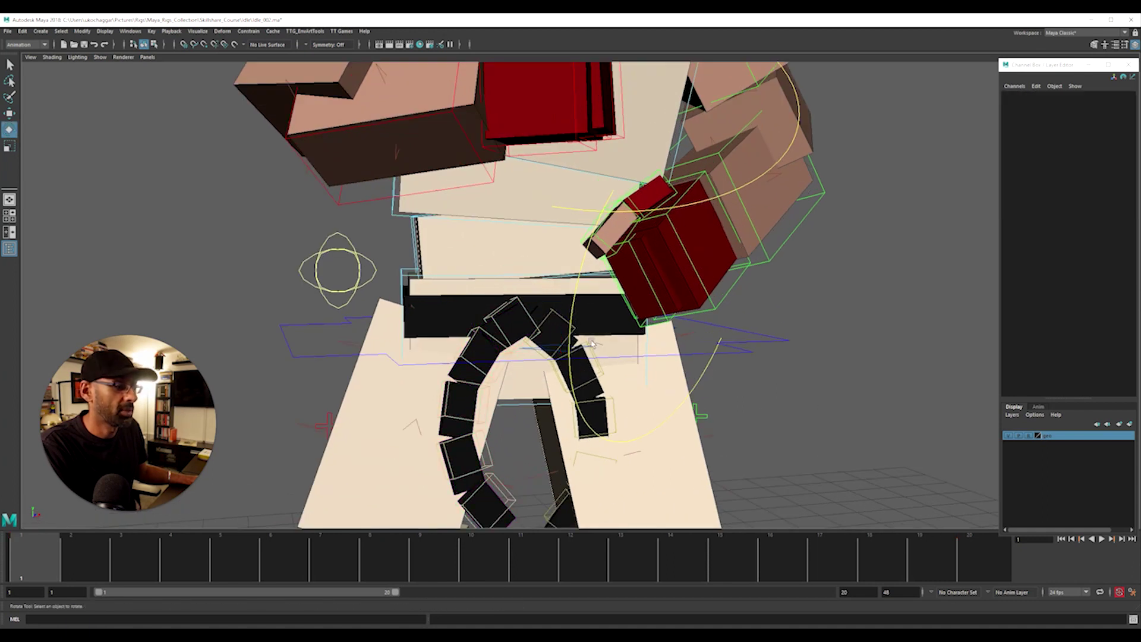
{"action": "left_click", "coordinate": [557, 315]}
{"action": "left_click", "coordinate": [557, 317]}
{"action": "left_click_drag", "start_coordinate": [547, 326], "coordinate": [666, 351]}
{"action": "key", "text": "ctrl+z"}
{"action": "left_click_drag", "start_coordinate": [600, 367], "coordinate": [575, 315], "text": "alt"}
{"action": "left_click_drag", "start_coordinate": [563, 353], "coordinate": [523, 360]}
Rotate the left belt strand's tip control (FKchain_L4_R) to about 6.13 in Z.
{"action": "left_click_drag", "start_coordinate": [567, 401], "coordinate": [575, 444], "text": "alt"}
{"action": "left_click", "coordinate": [569, 387]}
{"action": "left_click", "coordinate": [561, 432]}
{"action": "left_click", "coordinate": [547, 492]}
{"action": "left_click_drag", "start_coordinate": [547, 493], "coordinate": [562, 501]}
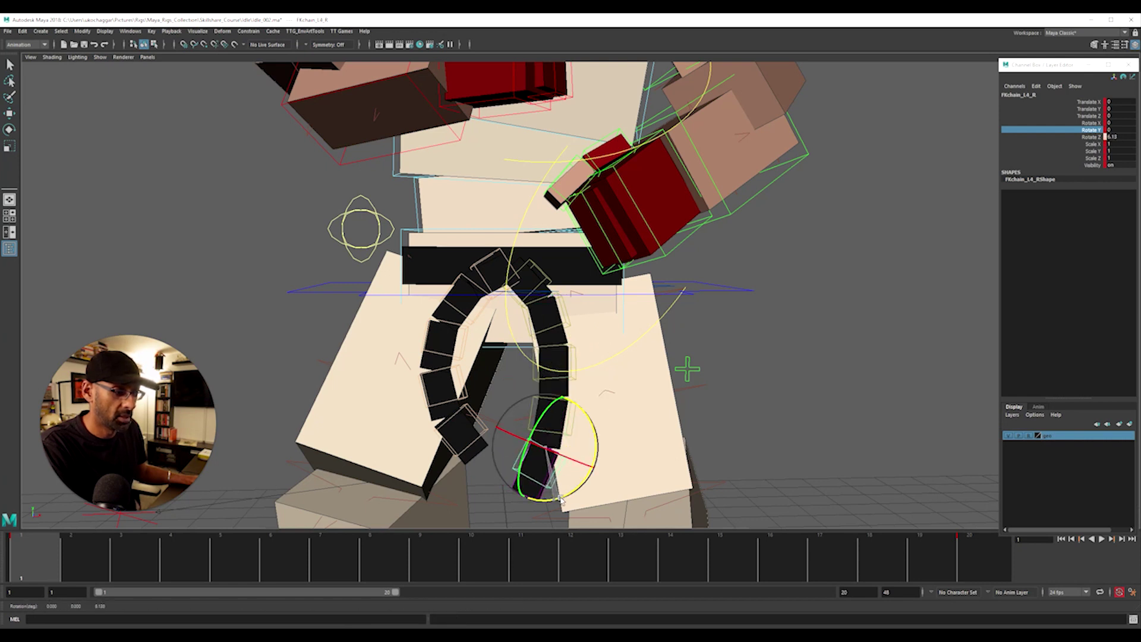
Swing the right belt strand's top control (FKchain_R_R) inward, to about -4 in X, 21 in Y and -29 in Z.
{"action": "left_click", "coordinate": [453, 308]}
{"action": "left_click", "coordinate": [477, 292]}
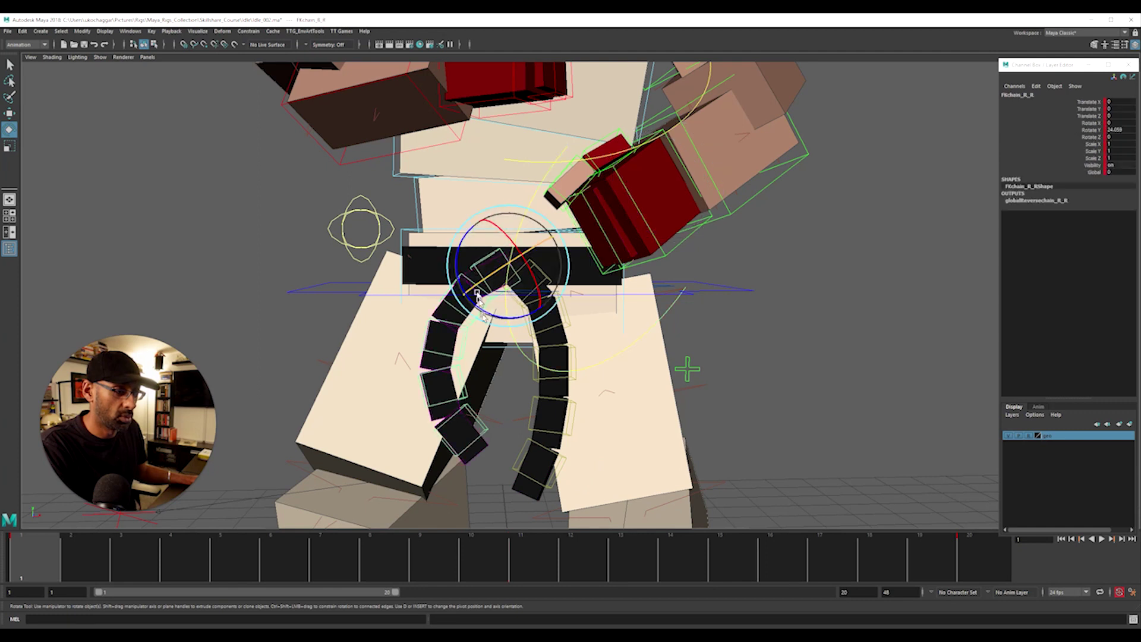
{"action": "left_click_drag", "start_coordinate": [494, 318], "coordinate": [535, 297]}
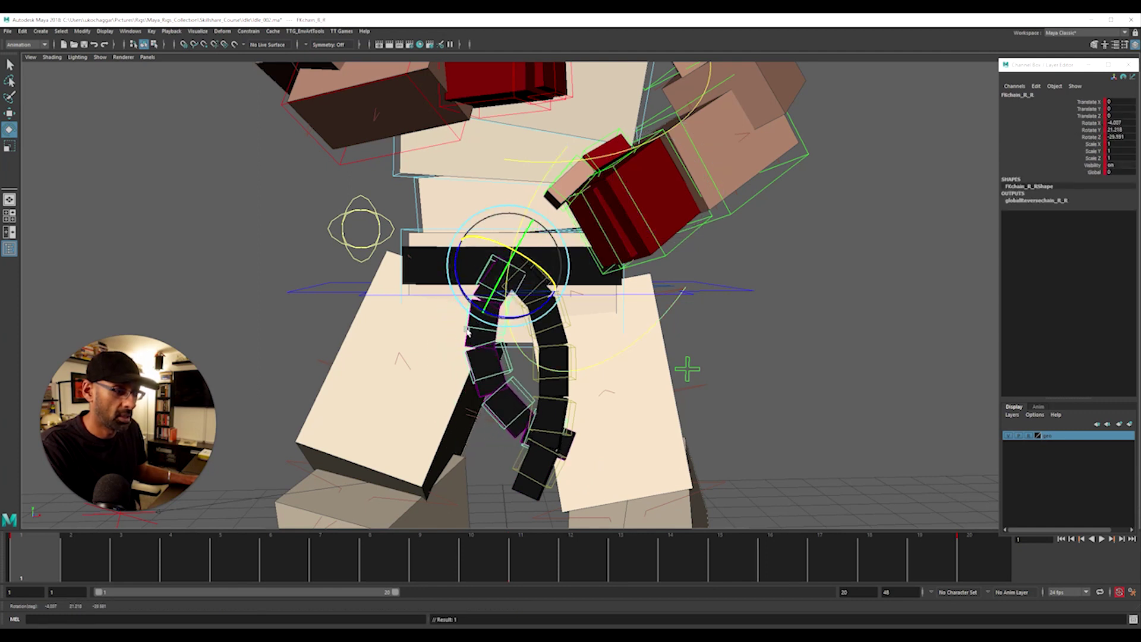
Bend the right belt strand's lower controls into a smooth curve, rotating the tip control (FKchain_R4_R) to about 13.1 in Z.
{"action": "left_click", "coordinate": [492, 344]}
{"action": "left_click_drag", "start_coordinate": [517, 341], "coordinate": [514, 389]}
{"action": "left_click", "coordinate": [505, 369]}
{"action": "left_click", "coordinate": [516, 414]}
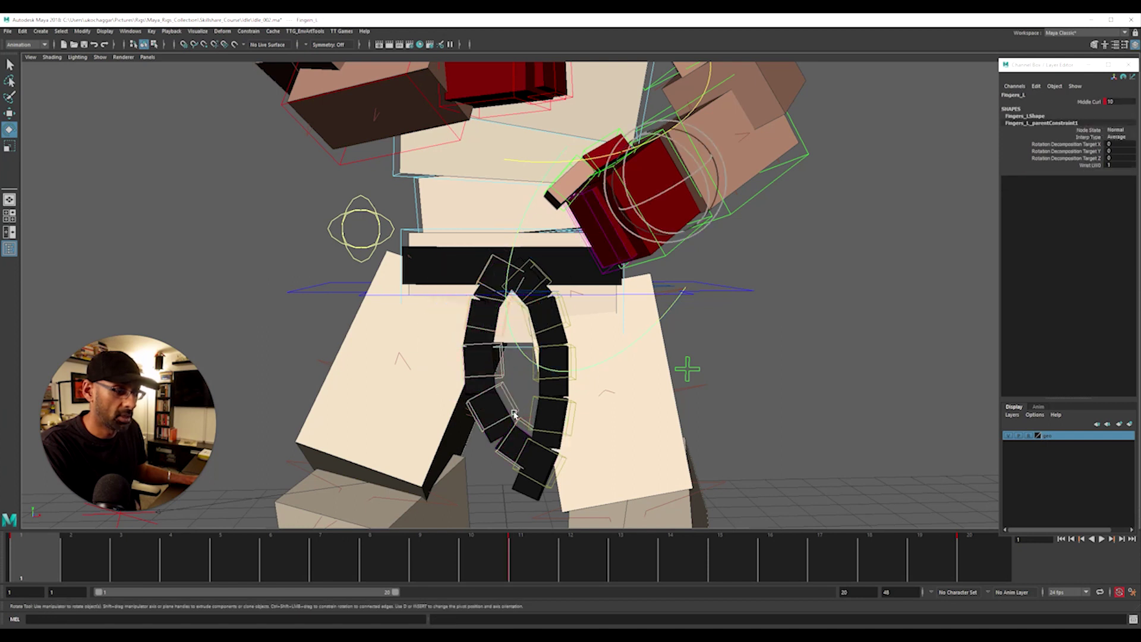
{"action": "left_click", "coordinate": [524, 424]}
{"action": "left_click_drag", "start_coordinate": [527, 428], "coordinate": [603, 295]}
{"action": "left_click", "coordinate": [484, 480]}
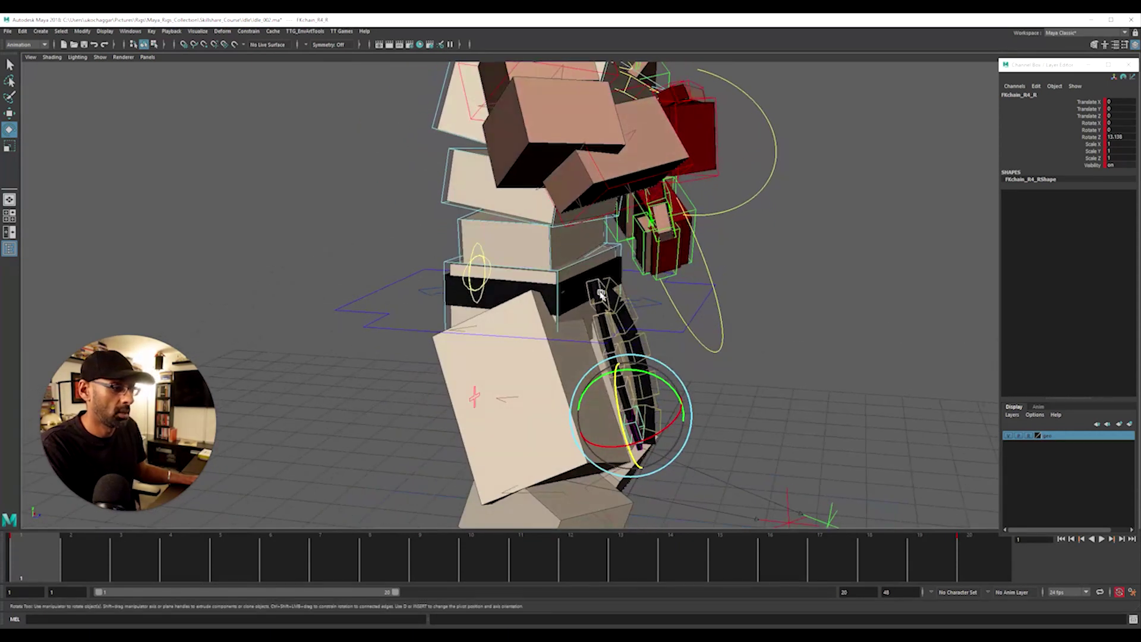
Refine the right belt strand's top control (FKchain_R_R) to about 22.1 in Y and -29.7 in Z, checking the pose at frame 1.
{"action": "left_click", "coordinate": [615, 319]}
{"action": "left_click", "coordinate": [600, 284]}
{"action": "left_click_drag", "start_coordinate": [601, 284], "coordinate": [537, 313]}
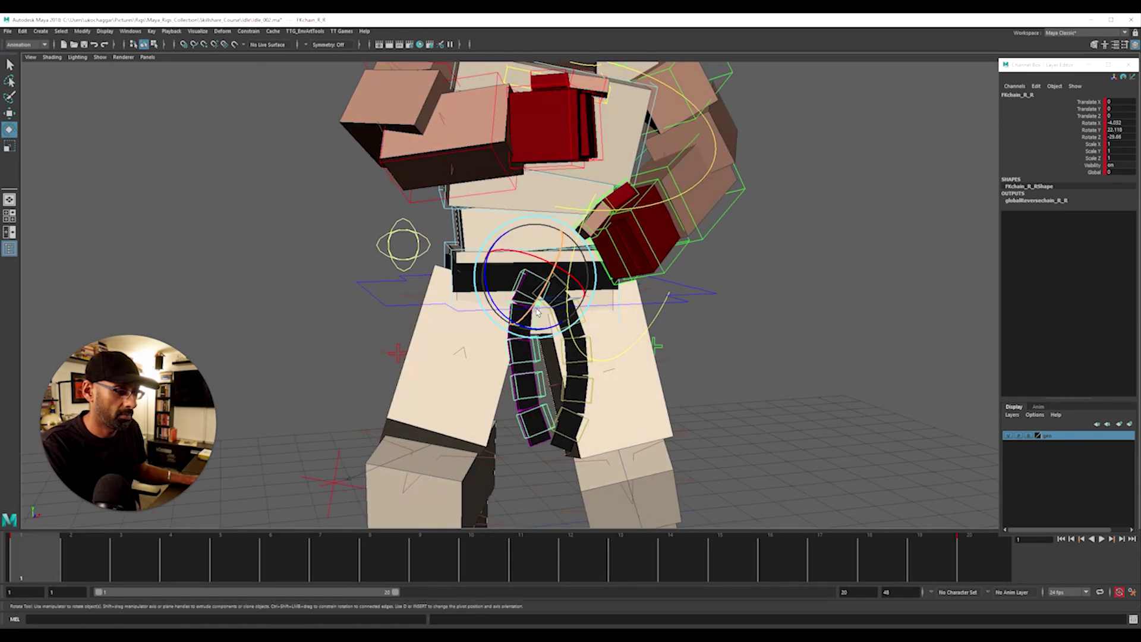
{"action": "left_click_drag", "start_coordinate": [86, 554], "coordinate": [21, 555]}
{"action": "left_click_drag", "start_coordinate": [404, 464], "coordinate": [503, 453], "text": "alt"}
Select the lower controls of both belt strands and delete their keys at frame 20.
{"action": "key", "text": "q"}
{"action": "left_click", "coordinate": [532, 335]}
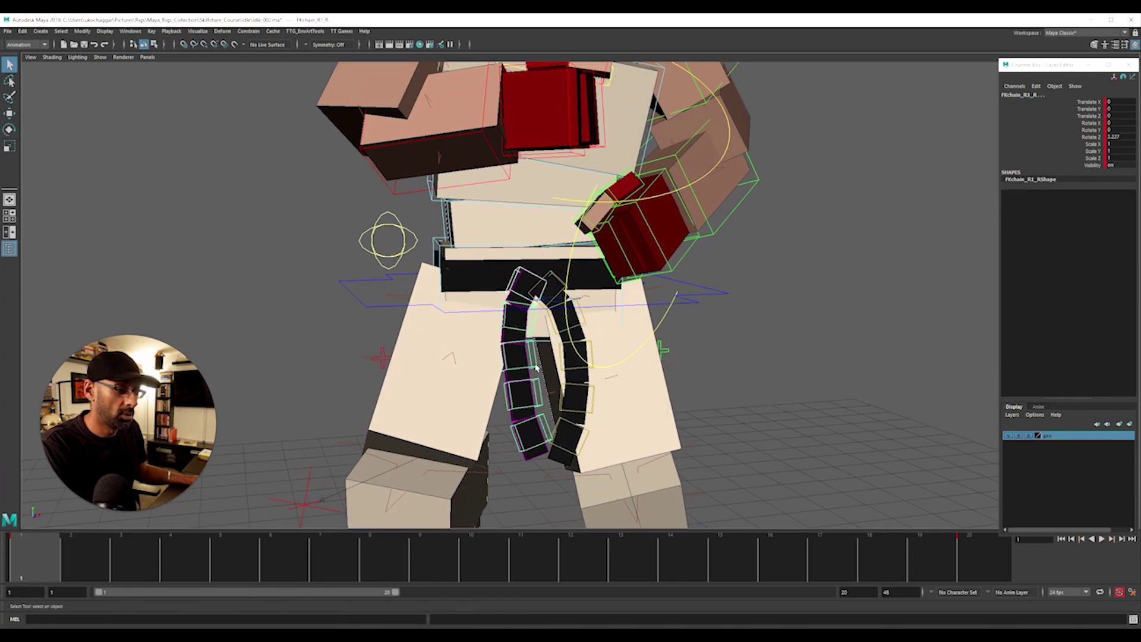
{"action": "left_click", "coordinate": [540, 405], "text": "shift"}
{"action": "left_click", "coordinate": [548, 423], "text": "shift"}
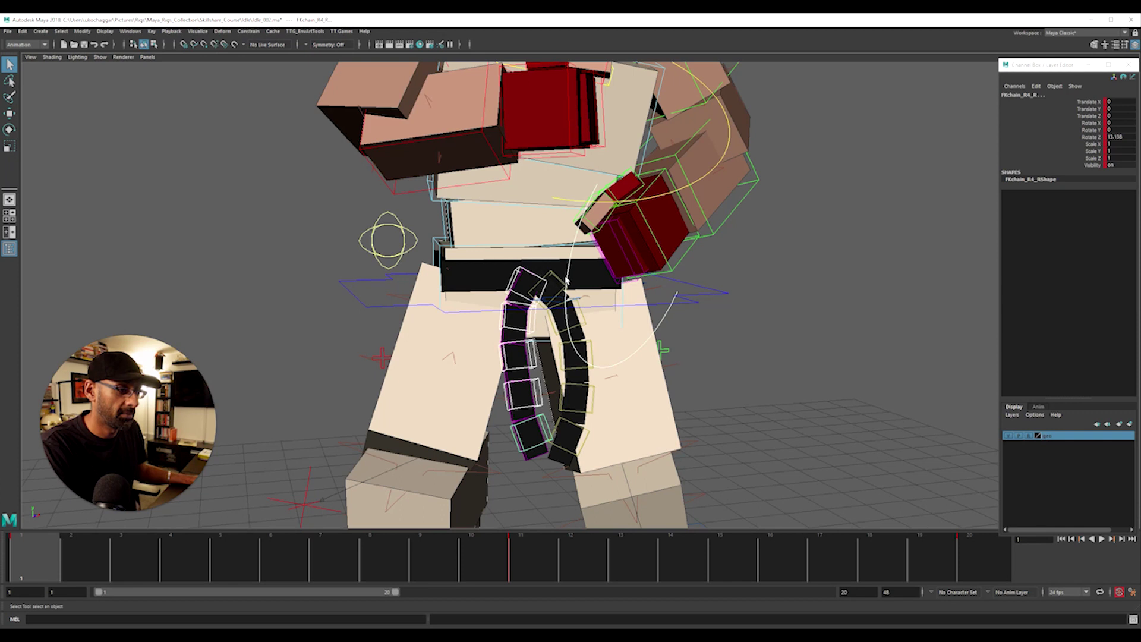
{"action": "left_click", "coordinate": [571, 327]}
{"action": "left_click", "coordinate": [584, 336]}
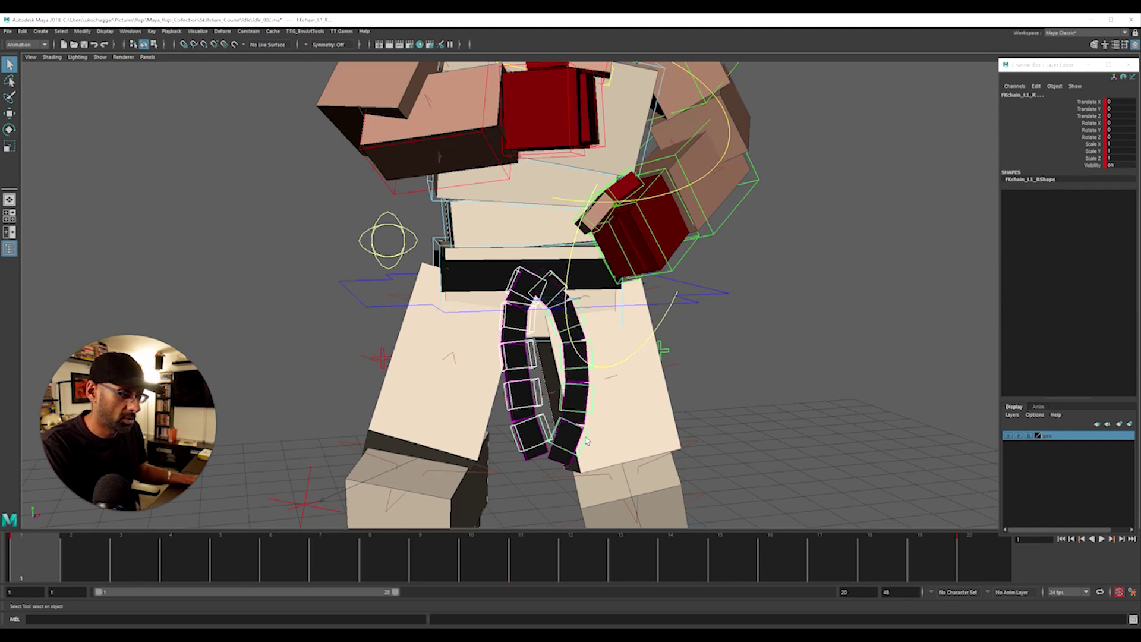
{"action": "left_click", "coordinate": [968, 565]}
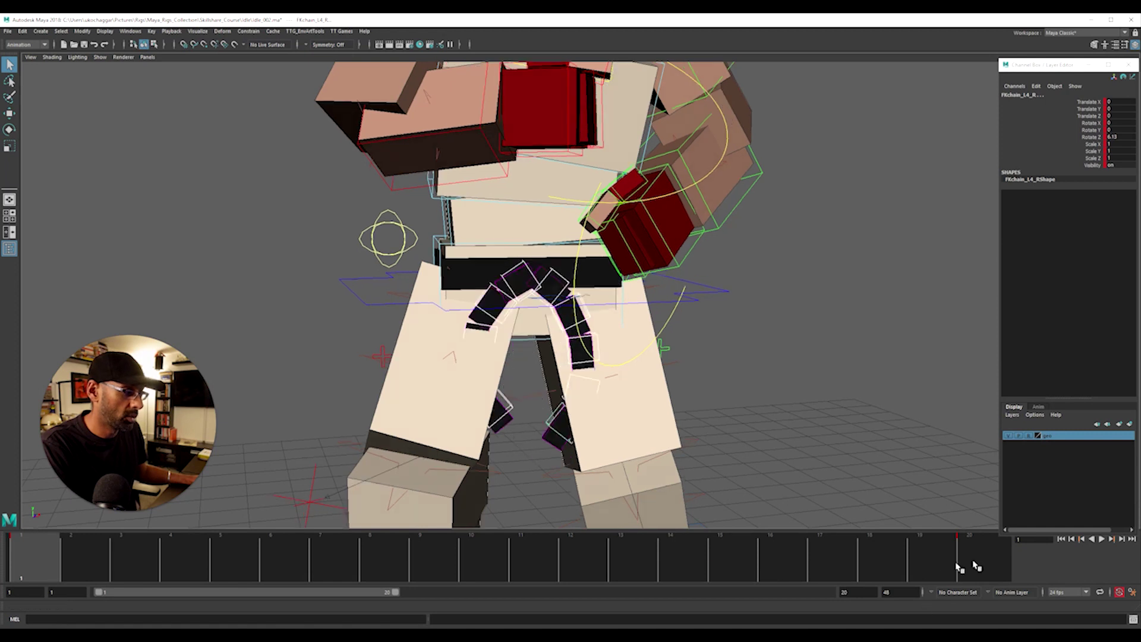
{"action": "right_click", "coordinate": [970, 565]}
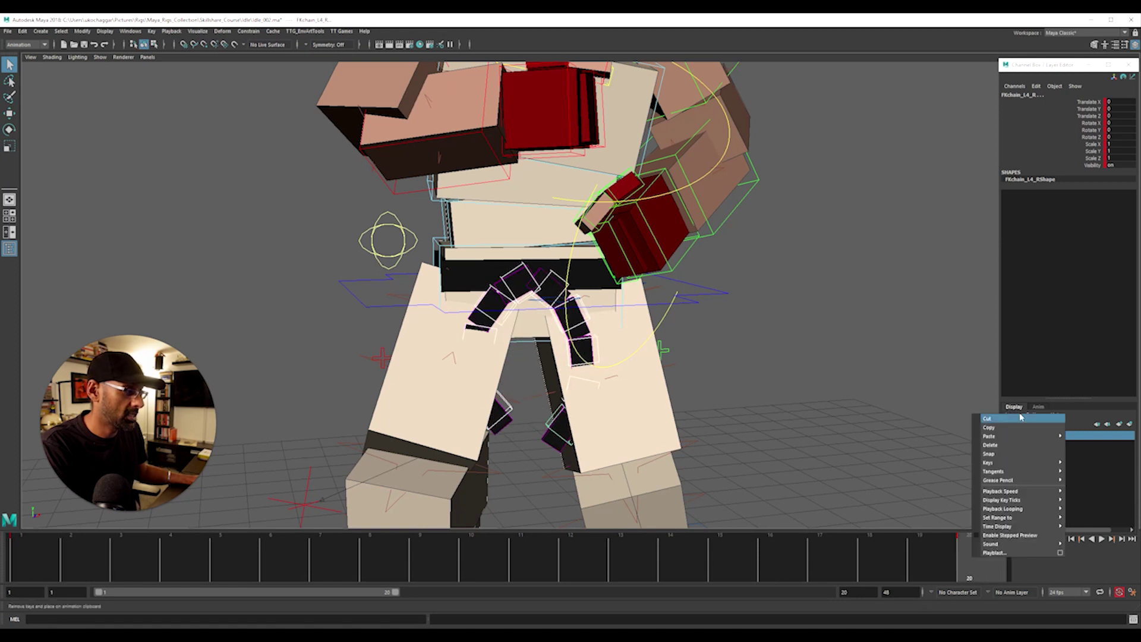
{"action": "left_click", "coordinate": [1032, 449]}
Delete the end keys at frame 20 from the left strand control FKchain_L3_R in the Graph Editor.
{"action": "mouse_move", "coordinate": [36, 567]}
{"action": "left_mouse_down"}
{"action": "mouse_move", "coordinate": [864, 568]}
{"action": "mouse_move", "coordinate": [24, 565]}
{"action": "left_mouse_up"}
{"action": "left_click_drag", "start_coordinate": [475, 419], "coordinate": [529, 395], "text": "alt"}
{"action": "middle_click_drag", "start_coordinate": [529, 395], "coordinate": [554, 347], "text": "alt"}
{"action": "right_click_drag", "start_coordinate": [554, 348], "coordinate": [581, 389], "text": "alt"}
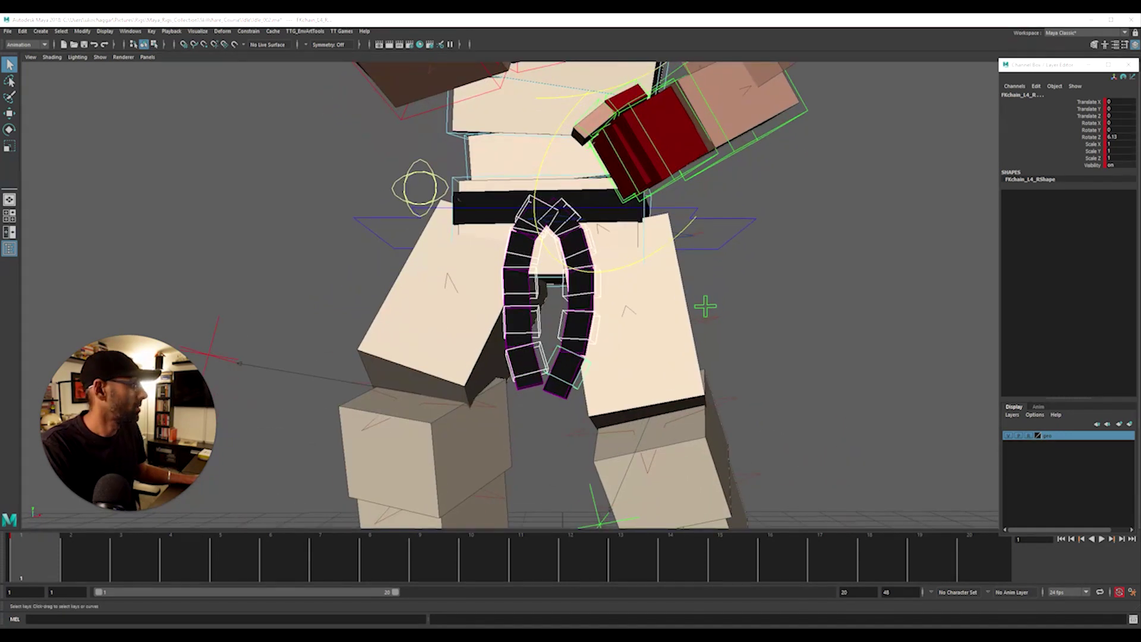
{"action": "left_click_drag", "start_coordinate": [428, 409], "coordinate": [532, 300], "text": "alt"}
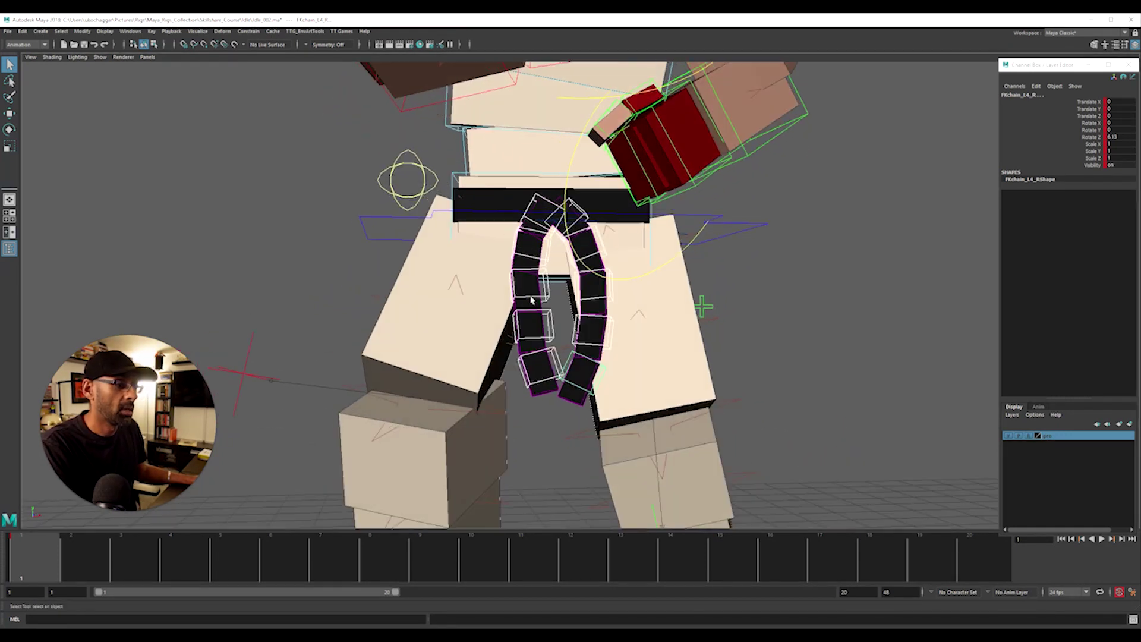
{"action": "left_click", "coordinate": [592, 394]}
{"action": "left_click", "coordinate": [607, 347]}
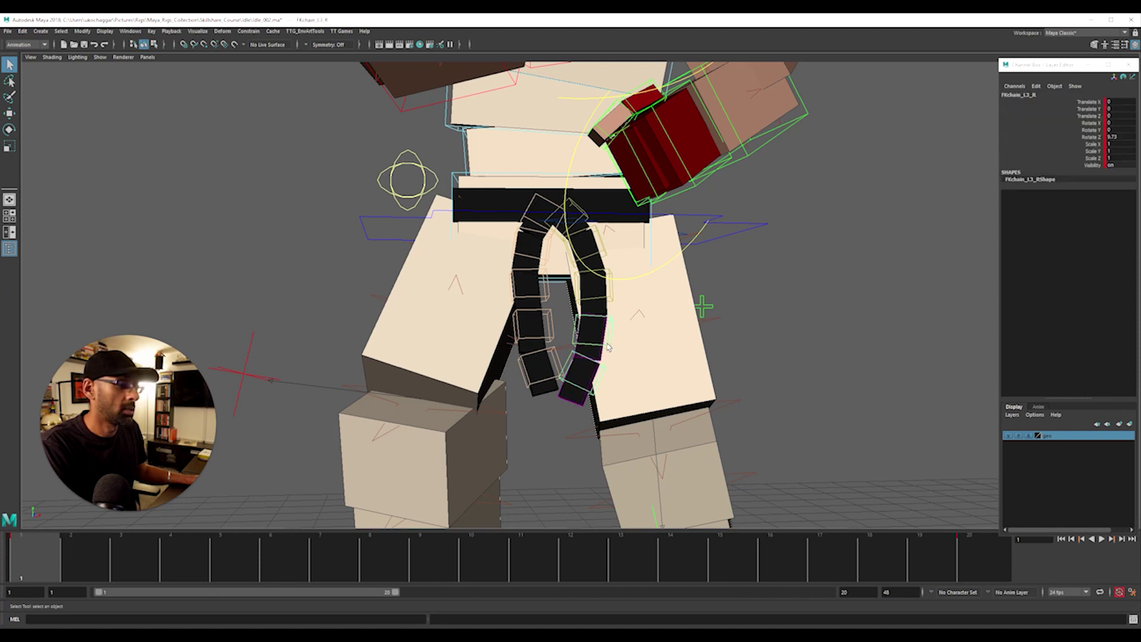
{"action": "left_click_drag", "start_coordinate": [1140, 151], "coordinate": [621, 55]}
{"action": "scroll", "coordinate": [783, 311], "scroll_direction": "down", "scroll_amount": 1}
{"action": "middle_click_drag", "start_coordinate": [734, 353], "coordinate": [728, 419], "text": "alt"}
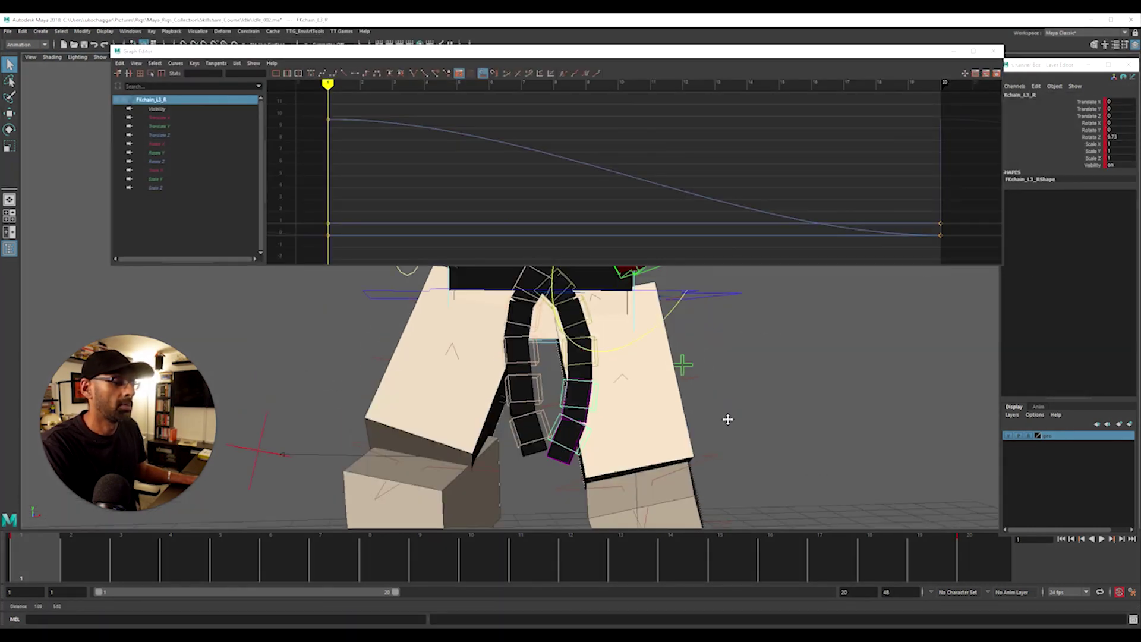
{"action": "left_click_drag", "start_coordinate": [897, 192], "coordinate": [951, 255]}
{"action": "key", "text": "Delete"}
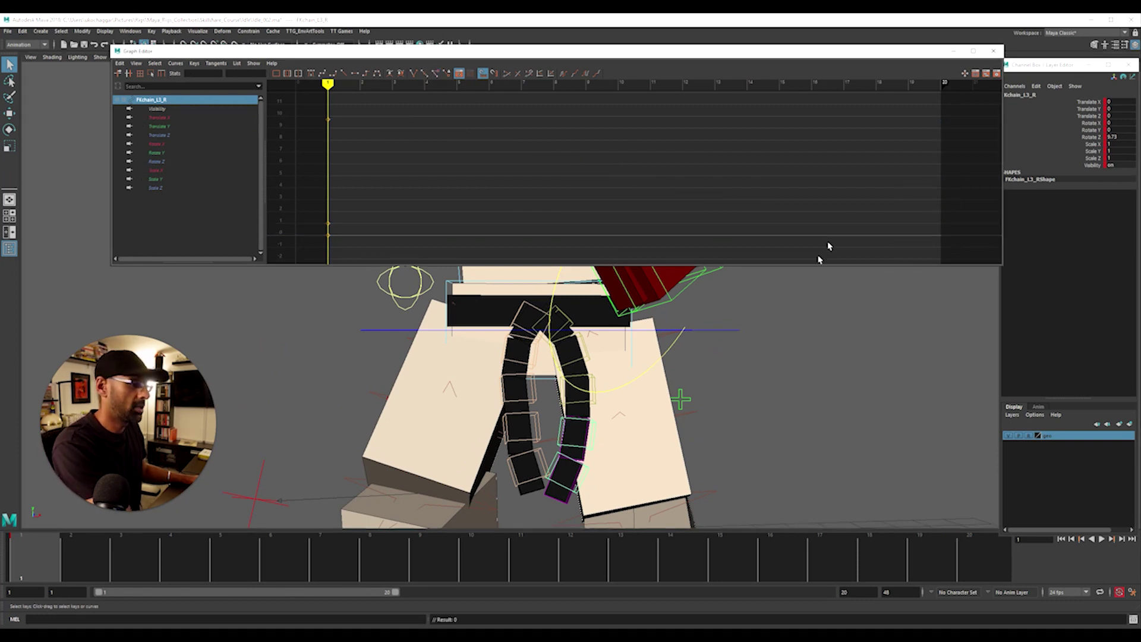
Delete the end keys of the left strand control above FKchain_L3_R and inspect the curves of FKchain_L1_R.
{"action": "left_click", "coordinate": [597, 407]}
{"action": "left_click", "coordinate": [595, 404]}
{"action": "left_click_drag", "start_coordinate": [925, 181], "coordinate": [956, 248]}
{"action": "key", "text": "Delete"}
{"action": "left_click", "coordinate": [588, 362]}
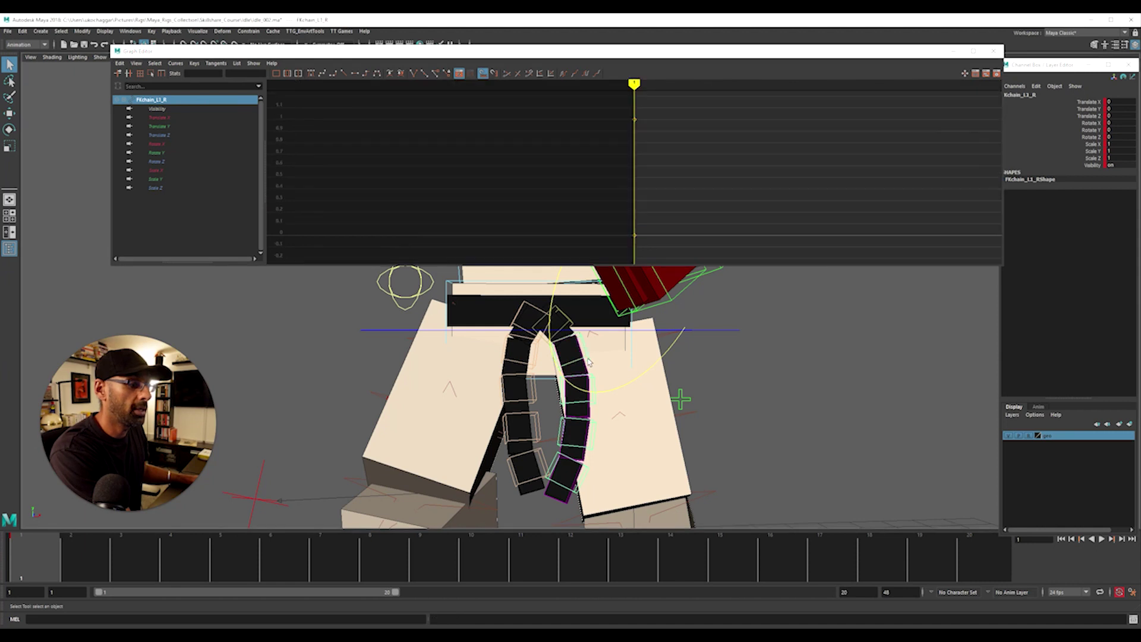
Clear the end keys of the right strand control just above the tip and check the keys of FKchain_R4_R.
{"action": "left_click_drag", "start_coordinate": [463, 574], "coordinate": [86, 564]}
{"action": "left_click", "coordinate": [537, 437]}
{"action": "left_click", "coordinate": [680, 398]}
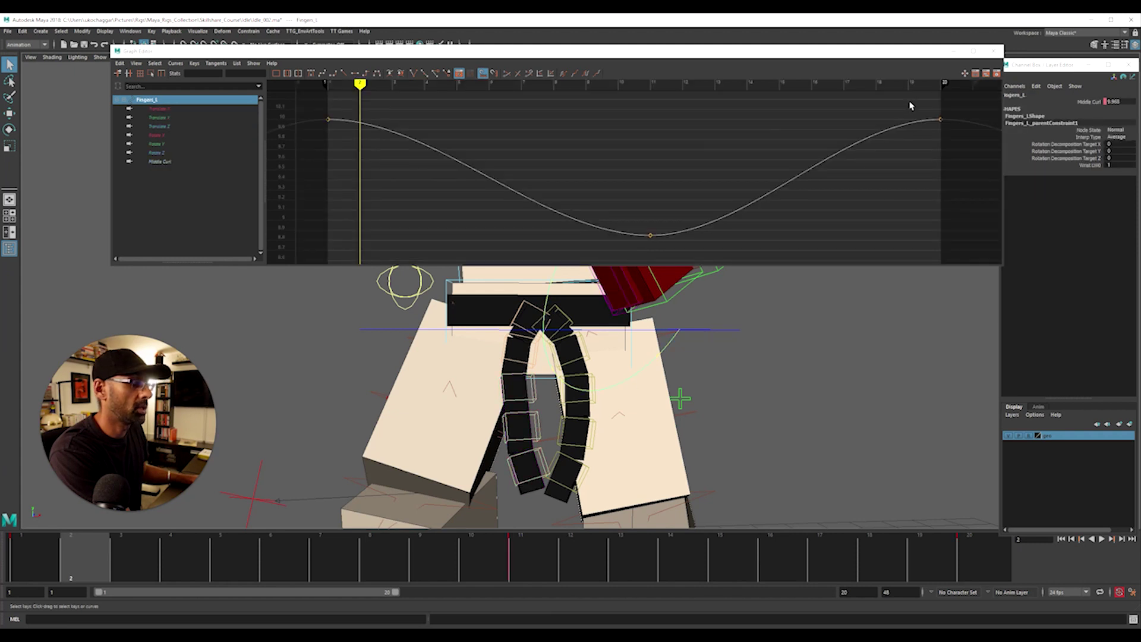
{"action": "left_click", "coordinate": [538, 428]}
{"action": "left_click_drag", "start_coordinate": [886, 184], "coordinate": [960, 248]}
{"action": "left_click", "coordinate": [544, 462]}
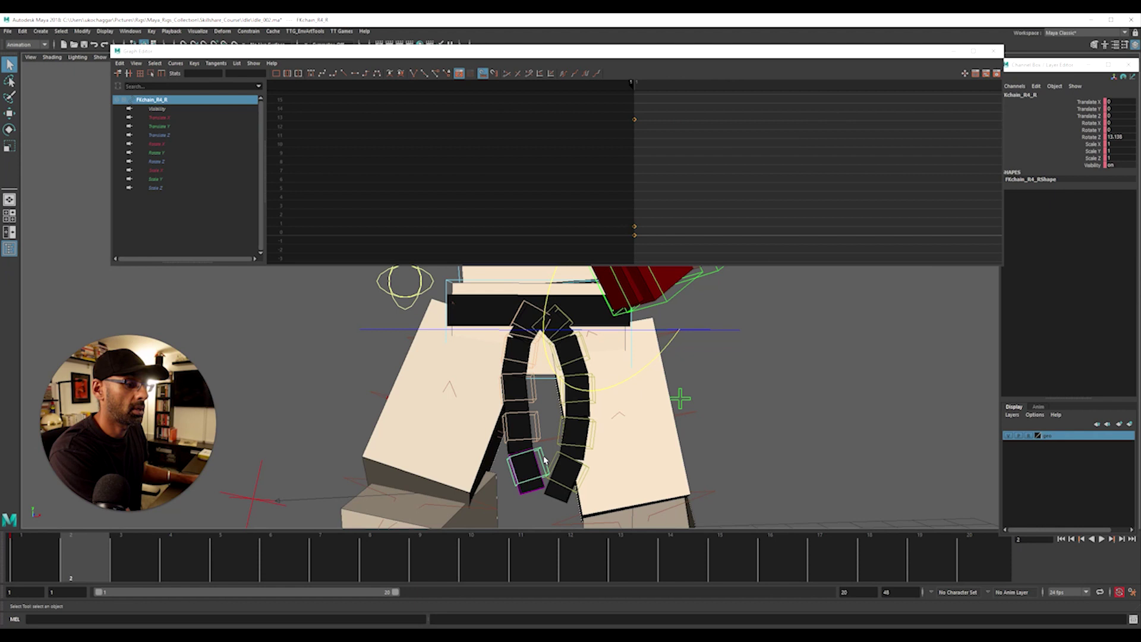
{"action": "left_click_drag", "start_coordinate": [719, 575], "coordinate": [84, 535]}
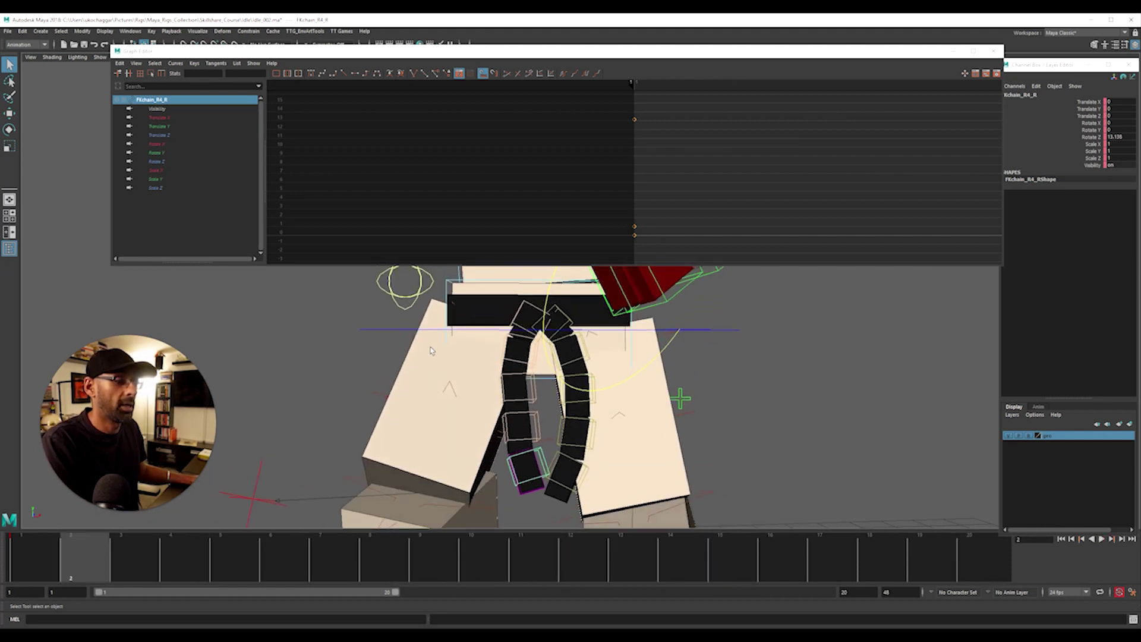
Key FKchain_R_R at the loop's end and rotate it at frame 11 to about -1.8 X, 22.4 Y and -24.1 Z.
{"action": "left_click", "coordinate": [519, 317]}
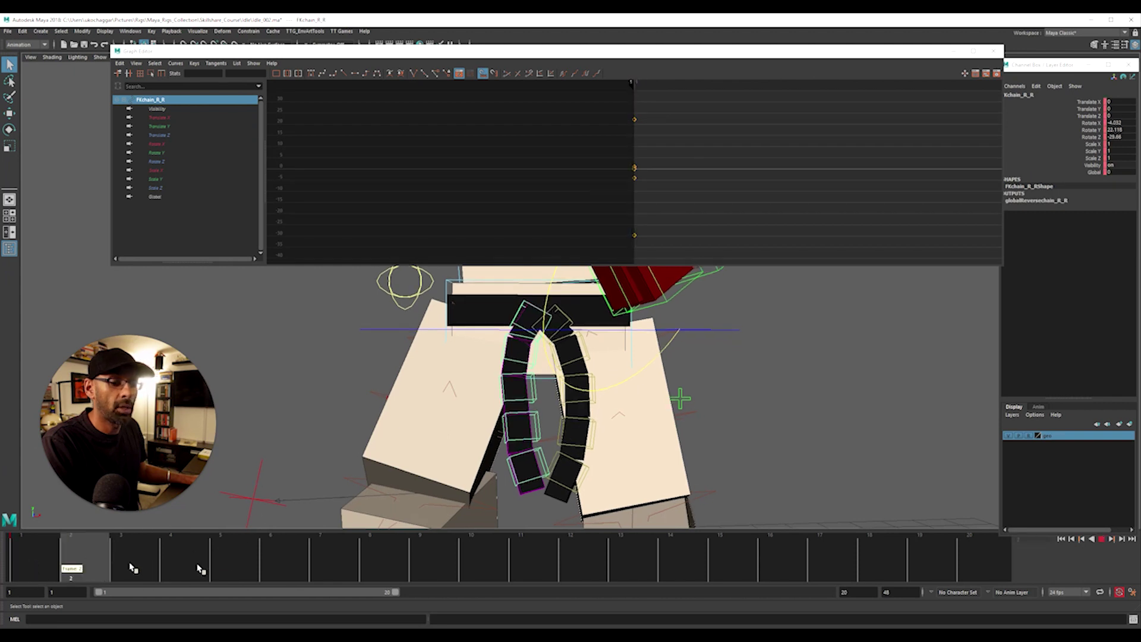
{"action": "left_click", "coordinate": [533, 559]}
{"action": "key", "text": "e"}
{"action": "left_click_drag", "start_coordinate": [554, 338], "coordinate": [553, 347]}
Play back the right strand's swing and set the curves of FKchain_R_R to cycle after the last key.
{"action": "key", "text": "alt+v"}
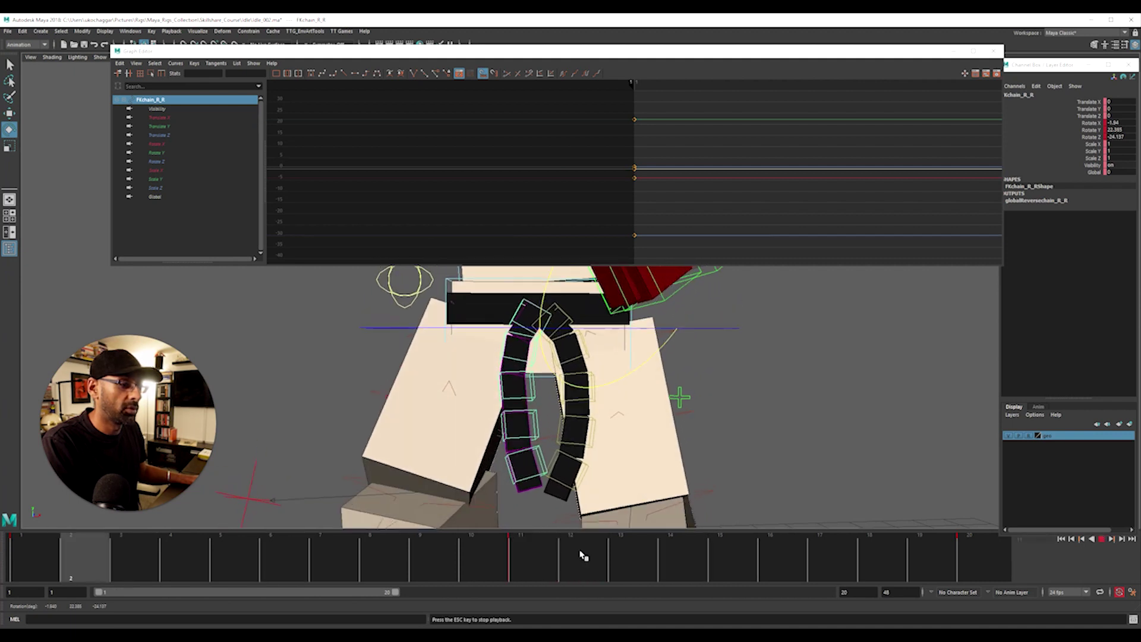
{"action": "key", "text": "alt+v"}
{"action": "key", "text": "f"}
{"action": "right_click_drag", "start_coordinate": [735, 221], "coordinate": [619, 224], "text": "alt"}
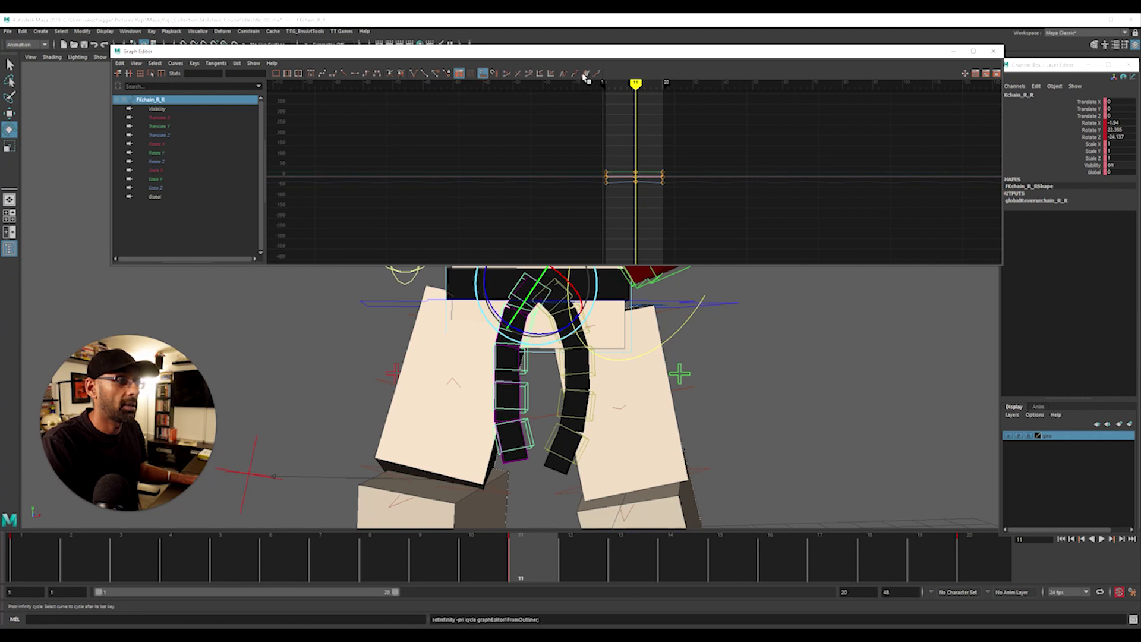
Key the left strand's top control FKchain_L_R at frame 20, rotate it slightly at frame 10, and play the loop.
{"action": "left_click", "coordinate": [616, 339]}
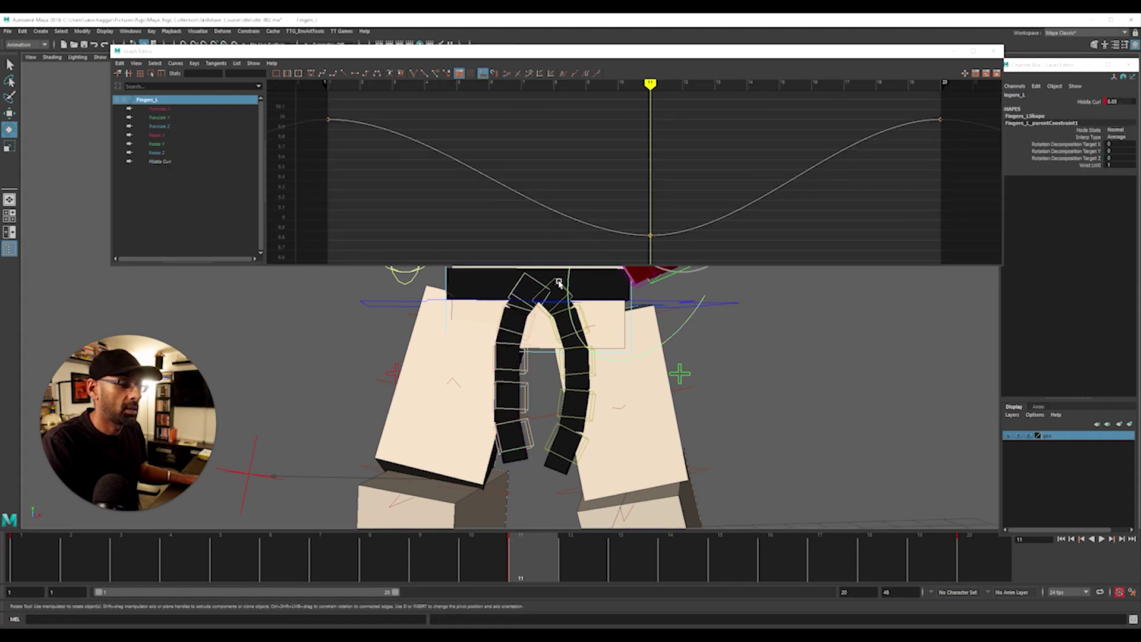
{"action": "left_click", "coordinate": [558, 283]}
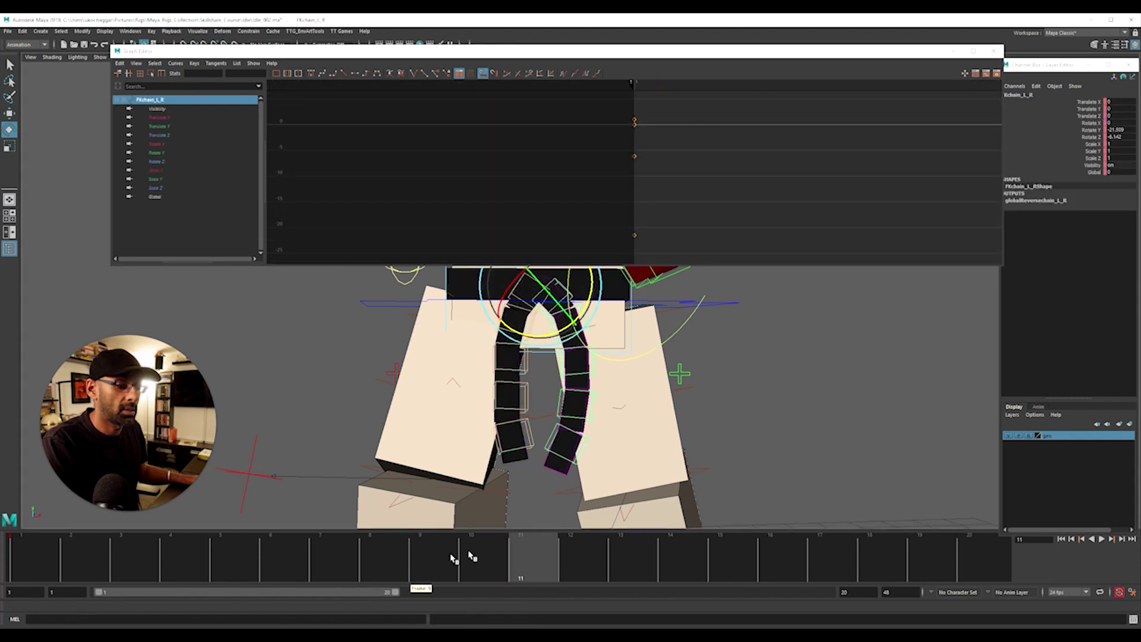
{"action": "left_click", "coordinate": [977, 561]}
{"action": "key", "text": "s"}
{"action": "left_click", "coordinate": [506, 559]}
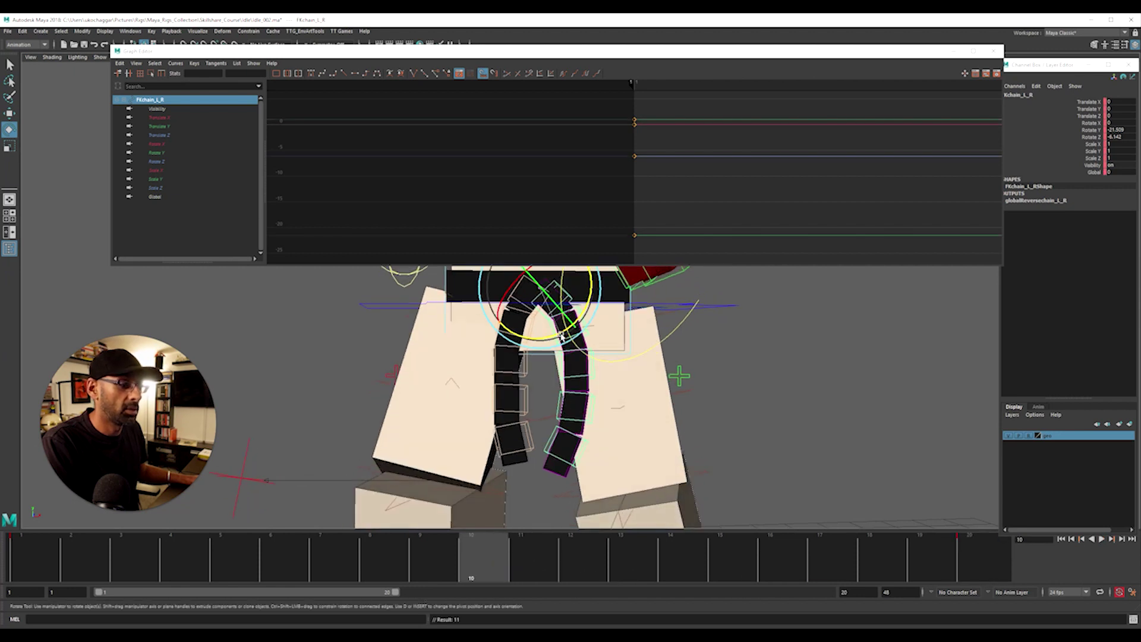
{"action": "left_click_drag", "start_coordinate": [562, 337], "coordinate": [563, 337]}
{"action": "key", "text": "alt+v"}
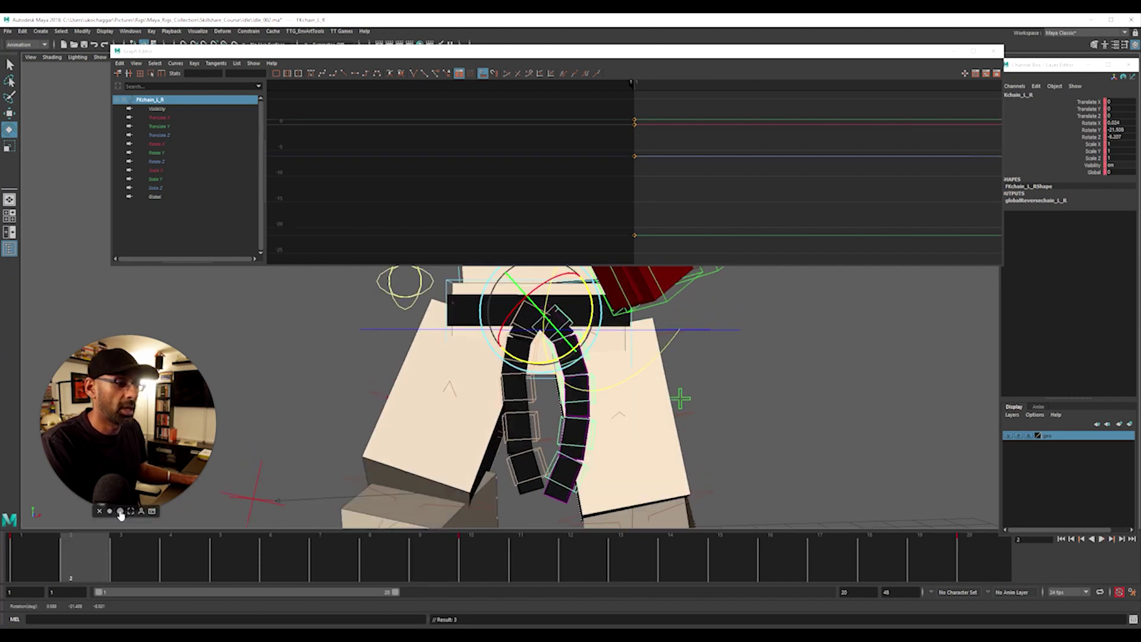
Rotate FKchain_L_R at frame 10 to about -1.4 in X, -21.5 in Y and -2.3 in Z, and review the swing.
{"action": "key", "text": "Escape"}
{"action": "left_click_drag", "start_coordinate": [64, 566], "coordinate": [470, 589]}
{"action": "left_click_drag", "start_coordinate": [543, 338], "coordinate": [552, 340]}
{"action": "key", "text": "alt+v"}
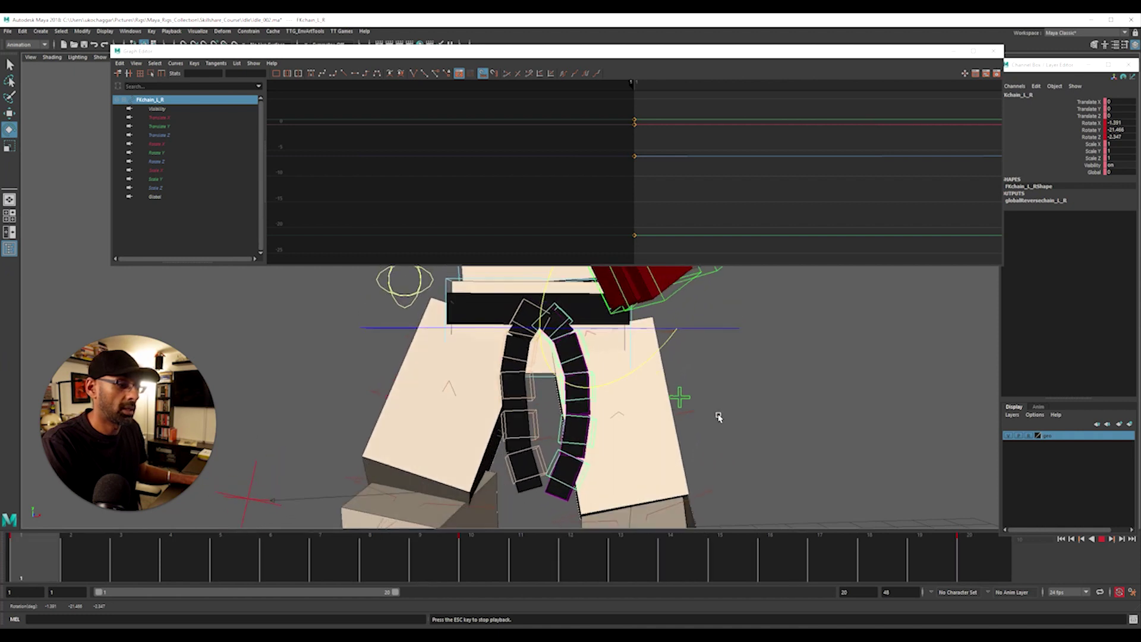
{"action": "key", "text": "Escape"}
{"action": "left_click", "coordinate": [365, 562]}
{"action": "left_click_drag", "start_coordinate": [364, 562], "coordinate": [471, 563]}
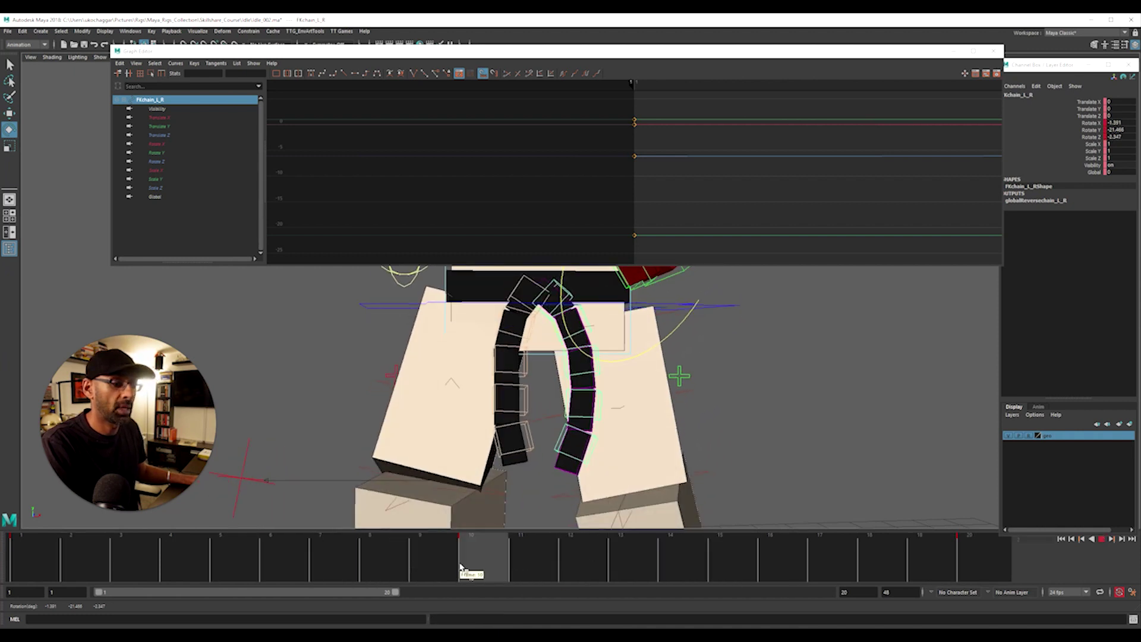
{"action": "left_click_drag", "start_coordinate": [386, 575], "coordinate": [473, 555]}
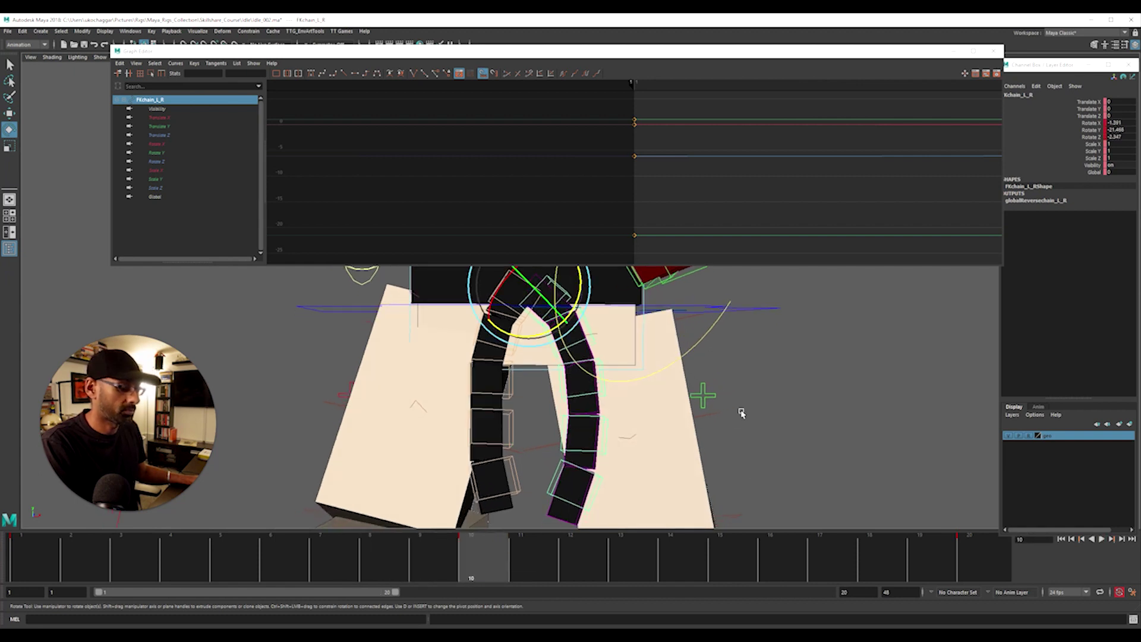
{"action": "key", "text": "q"}
{"action": "left_click", "coordinate": [595, 351]}
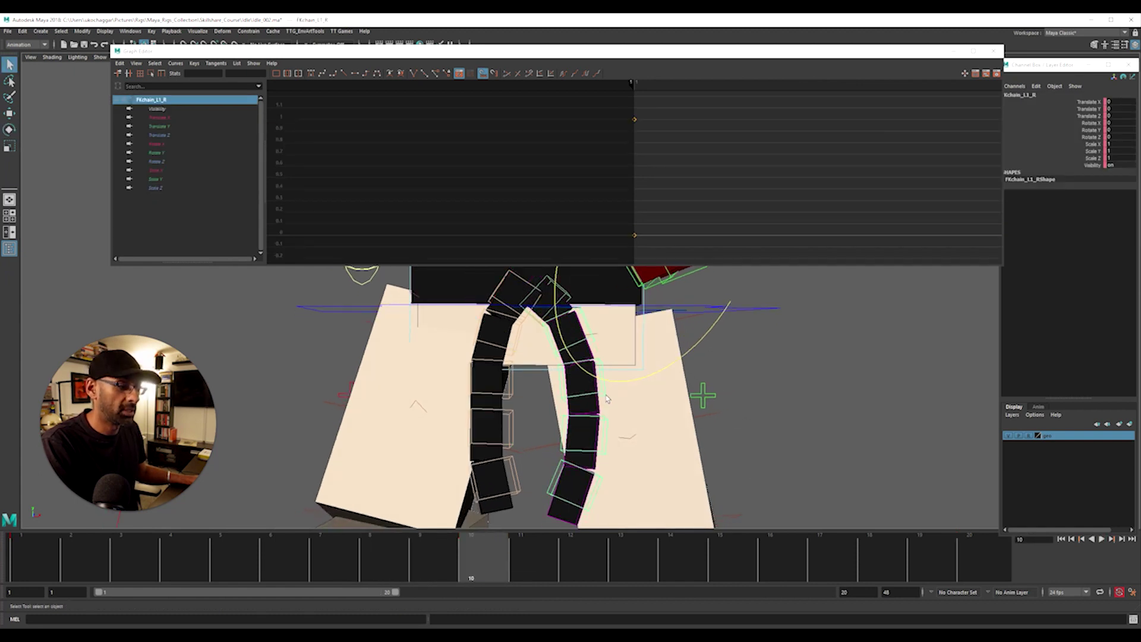
{"action": "left_click", "coordinate": [606, 415], "text": "shift"}
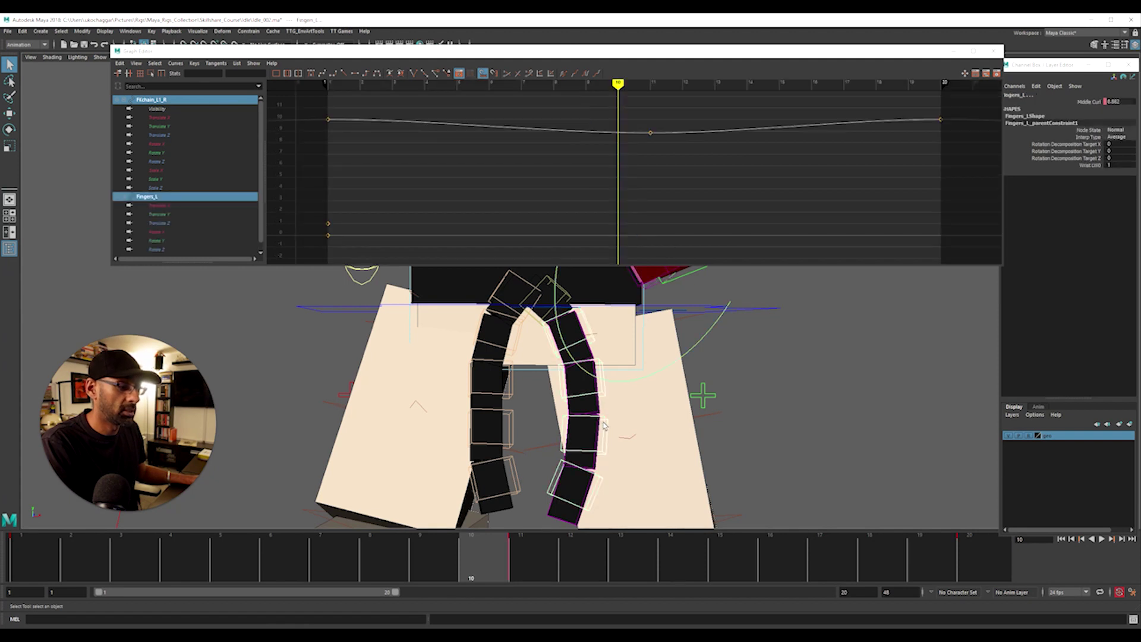
{"action": "left_click", "coordinate": [583, 486], "text": "shift"}
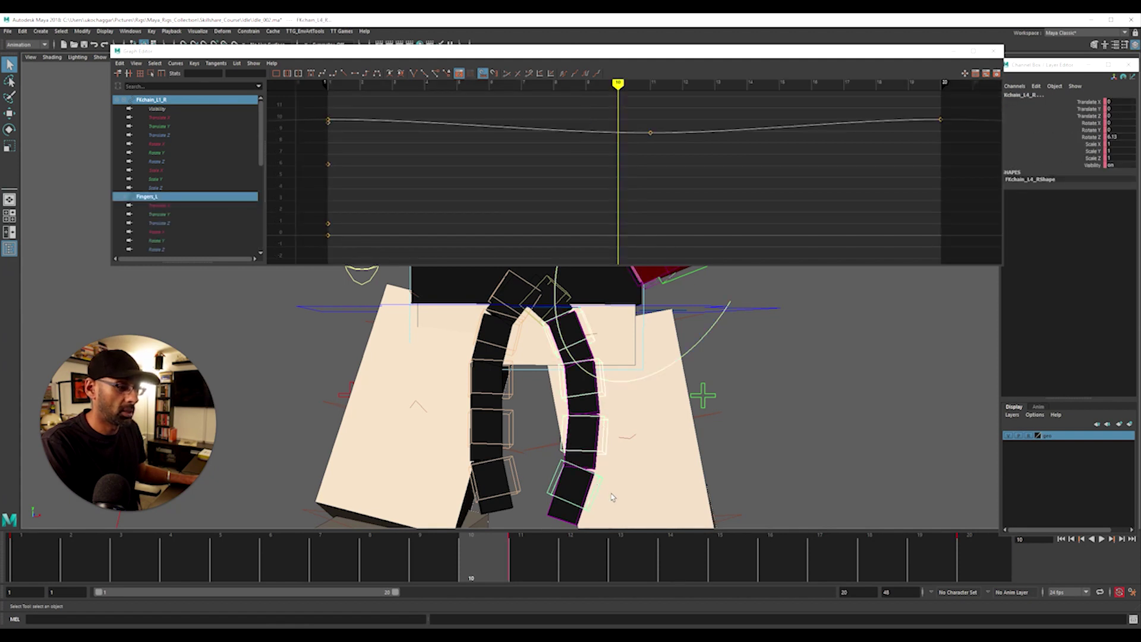
{"action": "mouse_move", "coordinate": [415, 577]}
{"action": "left_mouse_down"}
{"action": "mouse_move", "coordinate": [196, 561]}
{"action": "mouse_move", "coordinate": [399, 568]}
{"action": "left_mouse_up"}
{"action": "middle_click_drag", "start_coordinate": [754, 428], "coordinate": [754, 347], "text": "alt"}
{"action": "left_click", "coordinate": [781, 365]}
{"action": "middle_click_drag", "start_coordinate": [771, 400], "coordinate": [776, 423], "text": "alt"}
Select the left strand's four lower controls, FKchain_L4_R up to FKchain_L1_R, and key them at frame 20.
{"action": "left_click", "coordinate": [599, 430]}
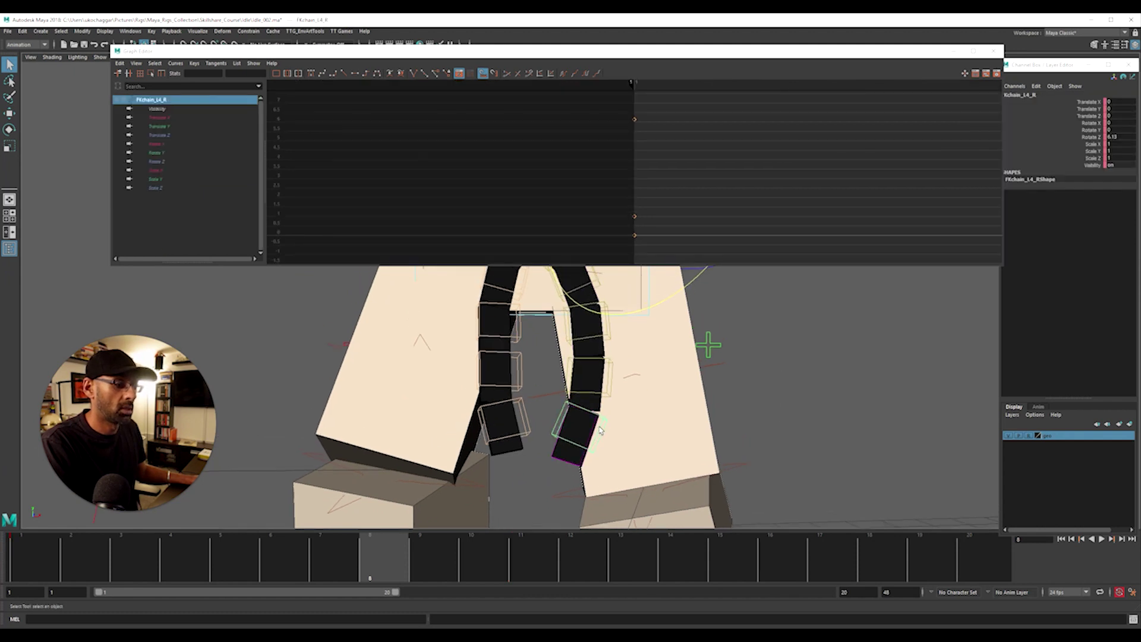
{"action": "left_click", "coordinate": [609, 388], "text": "shift"}
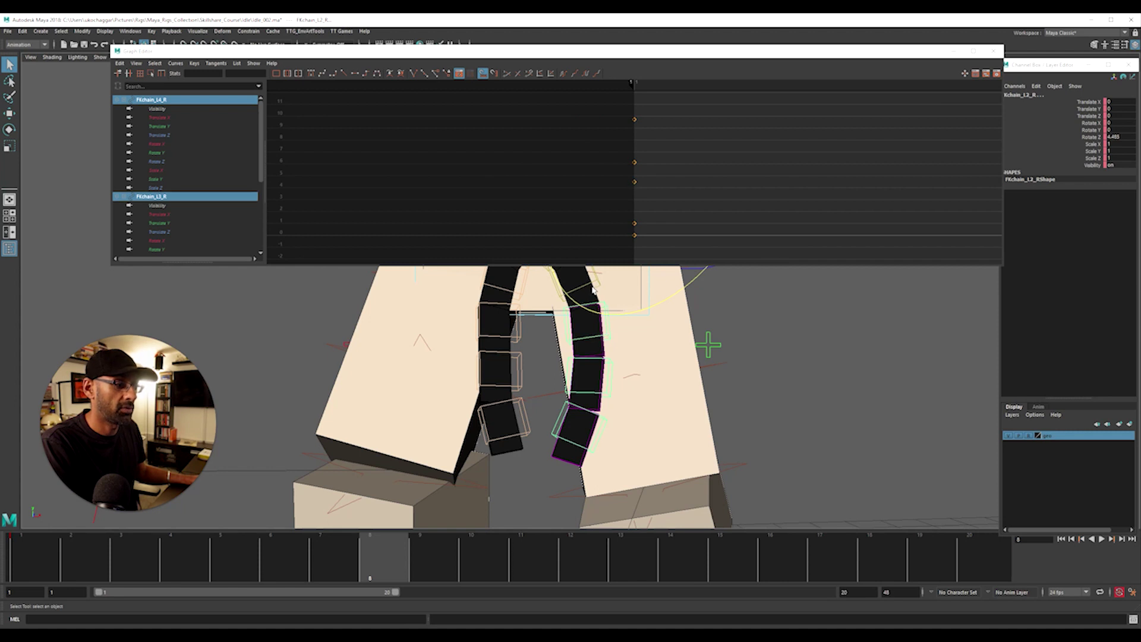
{"action": "right_click_drag", "start_coordinate": [706, 396], "coordinate": [548, 418], "text": "alt"}
{"action": "middle_click_drag", "start_coordinate": [548, 418], "coordinate": [556, 456], "text": "alt"}
{"action": "left_click", "coordinate": [49, 559]}
{"action": "left_click_drag", "start_coordinate": [50, 559], "coordinate": [968, 560]}
{"action": "key", "text": "s"}
Rotate the left strand's four lower controls together by about 1 degree in Z at frame 11.
{"action": "left_click", "coordinate": [485, 565]}
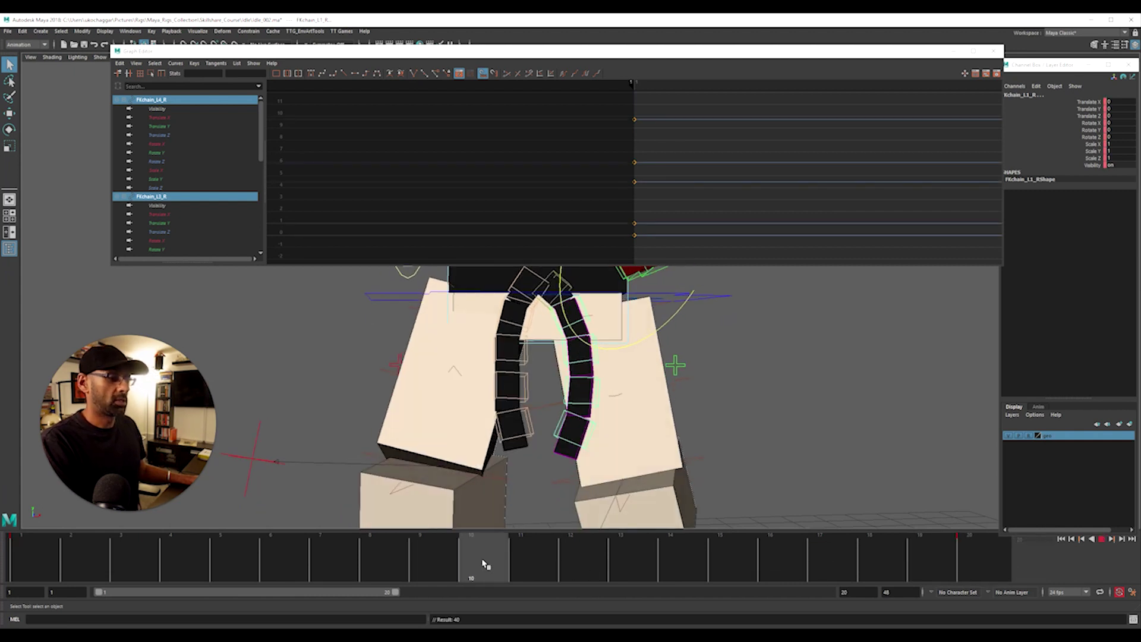
{"action": "left_click", "coordinate": [1091, 129]}
{"action": "key", "text": "e"}
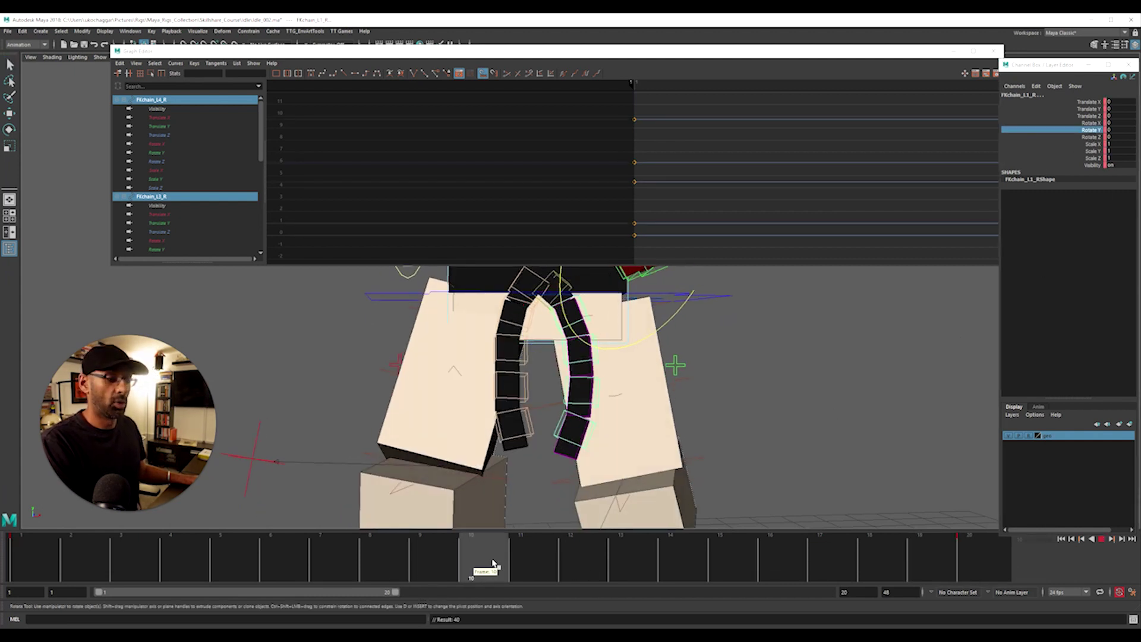
{"action": "left_click", "coordinate": [521, 565]}
{"action": "left_click", "coordinate": [598, 343]}
{"action": "left_click_drag", "start_coordinate": [598, 343], "coordinate": [599, 344]}
Play back the left strand's motion, set its lower controls' curves to cycle after the last key, and clear the selection.
{"action": "key", "text": "alt+v"}
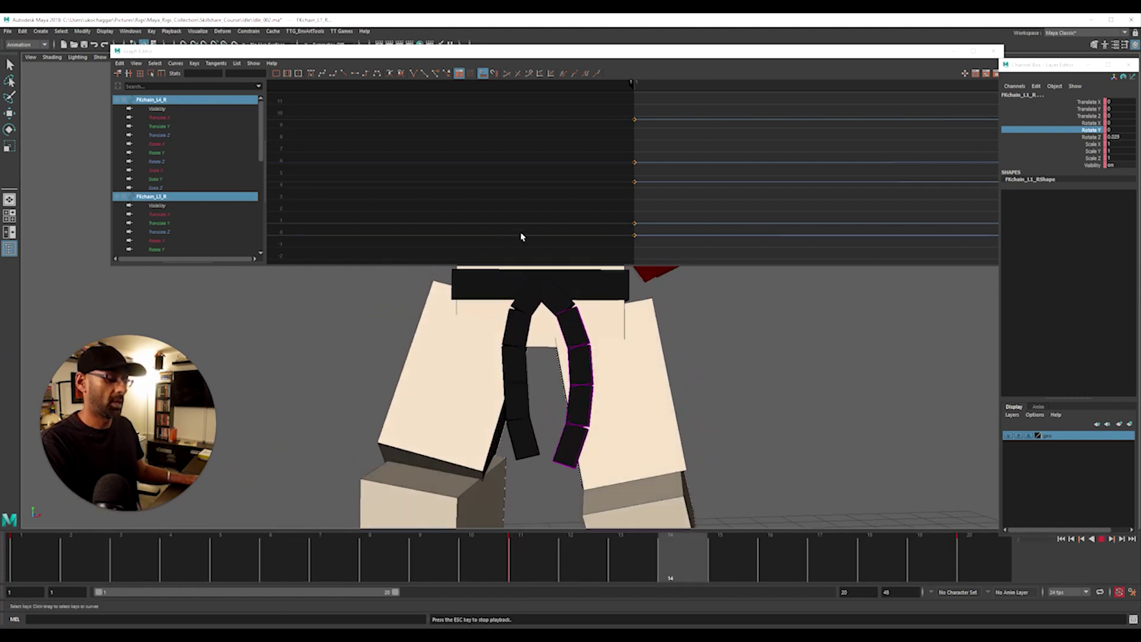
{"action": "key", "text": "alt+v"}
{"action": "key", "text": "f"}
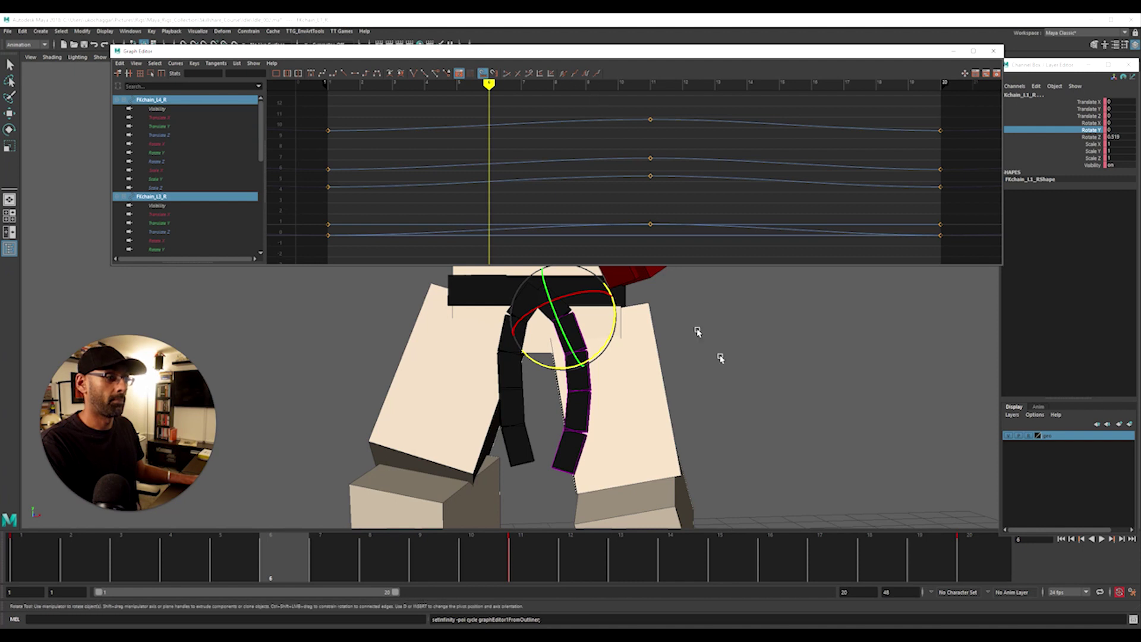
{"action": "key", "text": "q"}
{"action": "left_click", "coordinate": [743, 369]}
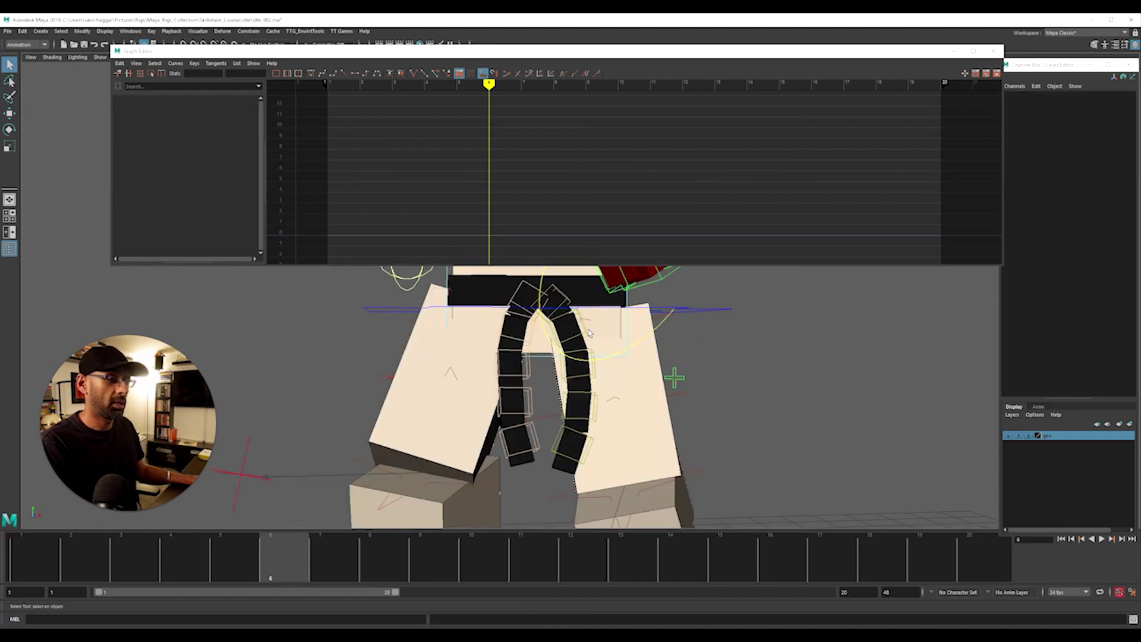
Shift all keys of FKchain_L1_R one frame later in the Graph Editor.
{"action": "left_click", "coordinate": [588, 333]}
{"action": "scroll", "coordinate": [644, 220], "scroll_direction": "down", "scroll_amount": 3}
{"action": "left_click_drag", "start_coordinate": [397, 119], "coordinate": [856, 243]}
{"action": "middle_click_drag", "start_coordinate": [658, 195], "coordinate": [679, 195], "text": "shift"}
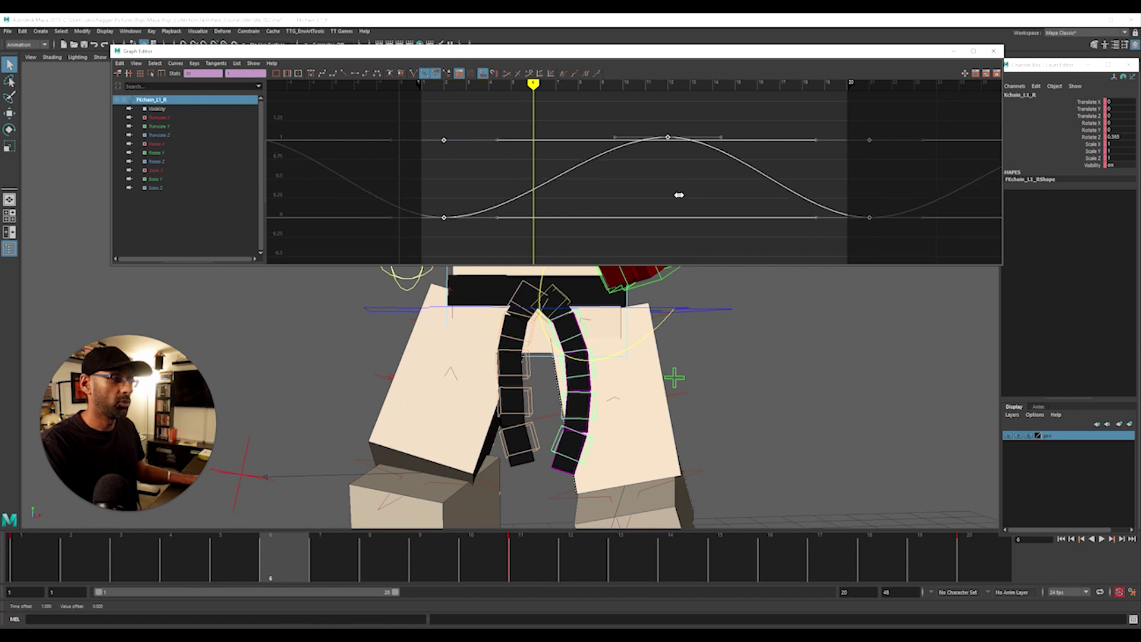
Shift all keys of FKchain_L2_R two frames later in the Graph Editor.
{"action": "left_click", "coordinate": [596, 373]}
{"action": "key", "text": "f"}
{"action": "left_click_drag", "start_coordinate": [484, 140], "coordinate": [724, 237]}
{"action": "middle_click_drag", "start_coordinate": [723, 237], "coordinate": [740, 243], "text": "shift"}
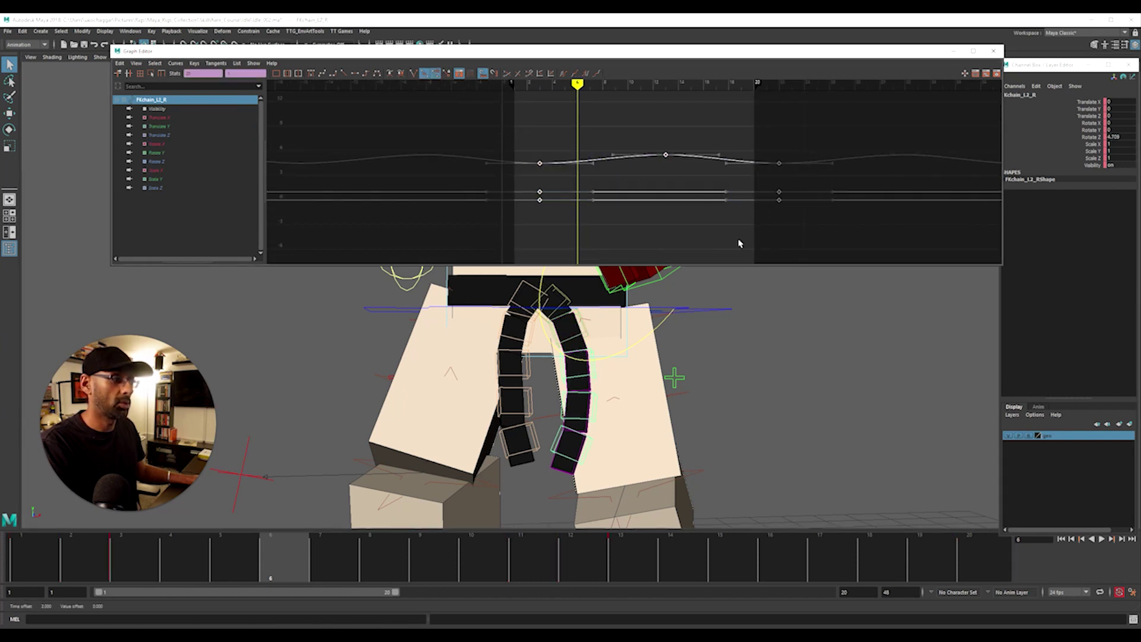
Shift all keys of FKchain_L3_R three frames later in the Graph Editor.
{"action": "left_click", "coordinate": [595, 405]}
{"action": "key", "text": "f"}
{"action": "left_click_drag", "start_coordinate": [388, 126], "coordinate": [951, 265]}
{"action": "middle_click_drag", "start_coordinate": [723, 175], "coordinate": [781, 176], "text": "shift"}
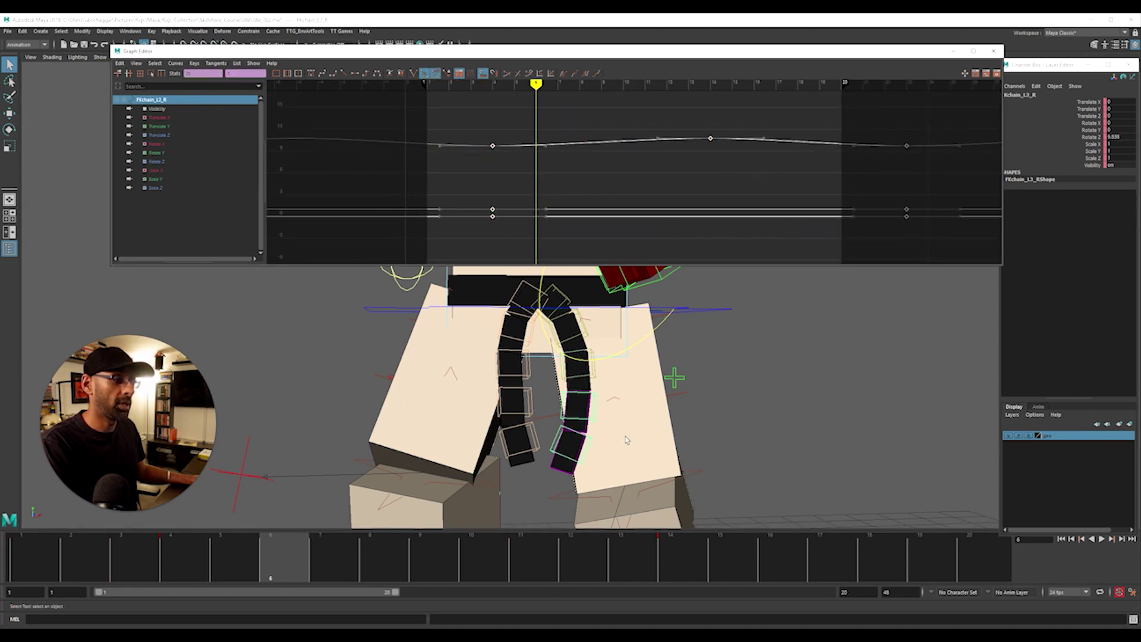
Shift all keys of FKchain_L4_R four frames later in the Graph Editor and play back the offset motion.
{"action": "left_click", "coordinate": [588, 451]}
{"action": "key", "text": "f"}
{"action": "scroll", "coordinate": [583, 250], "scroll_direction": "down", "scroll_amount": 4}
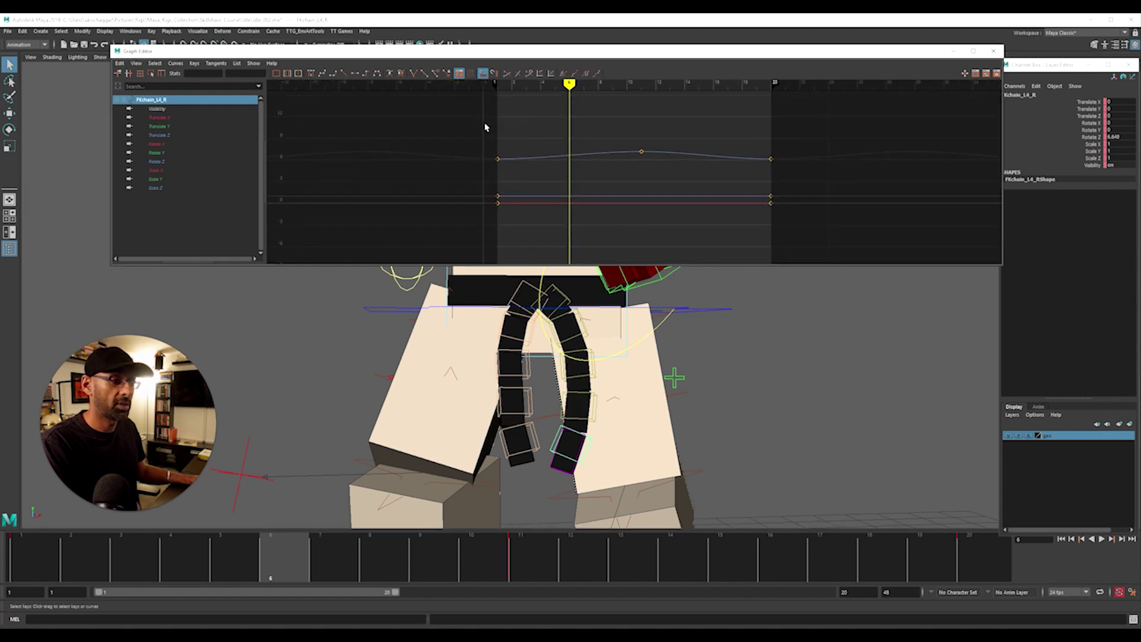
{"action": "left_click_drag", "start_coordinate": [474, 117], "coordinate": [840, 228]}
{"action": "middle_click_drag", "start_coordinate": [747, 232], "coordinate": [795, 234], "text": "shift"}
{"action": "key", "text": "alt+v"}
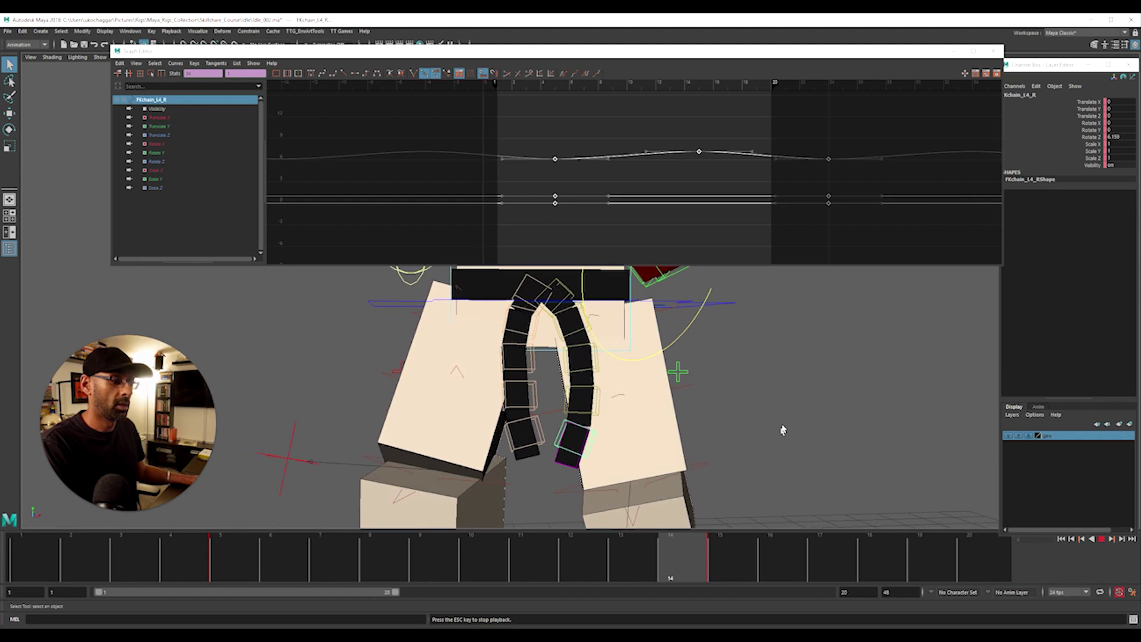
{"action": "left_click_drag", "start_coordinate": [728, 416], "coordinate": [683, 435], "text": "alt"}
{"action": "key", "text": "alt+v"}
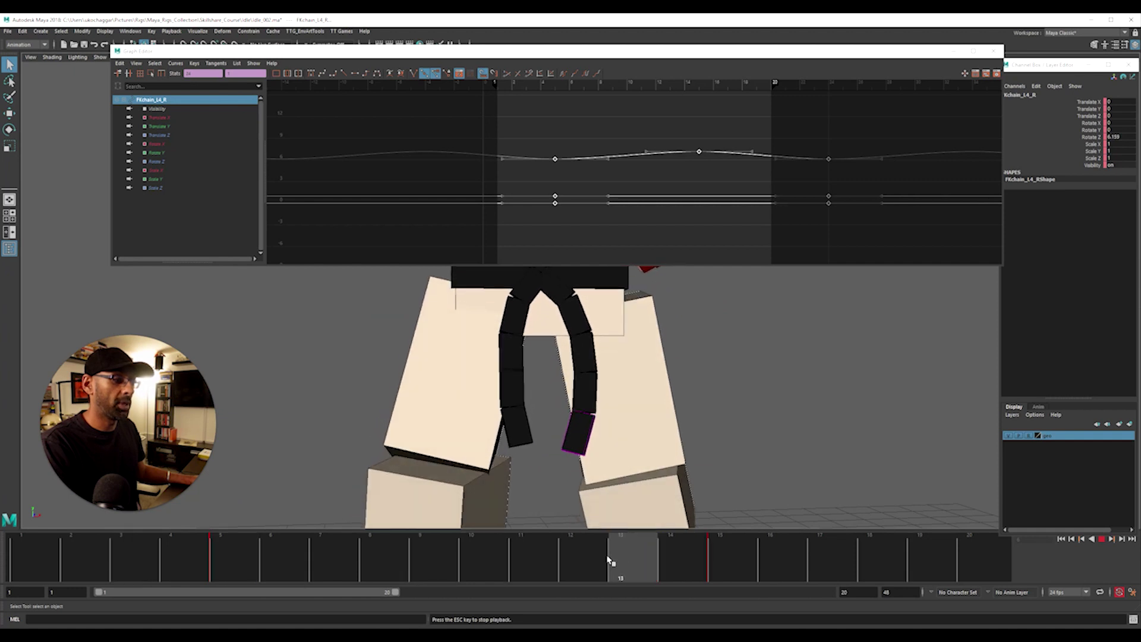
Raise FKchain_L4_R's Rotate Z peak key at frame 15 to about 11.8 and play back the result.
{"action": "left_click", "coordinate": [686, 572]}
{"action": "left_click_drag", "start_coordinate": [689, 134], "coordinate": [724, 168]}
{"action": "middle_click_drag", "start_coordinate": [726, 169], "coordinate": [725, 149], "text": "shift"}
{"action": "key", "text": "alt+v"}
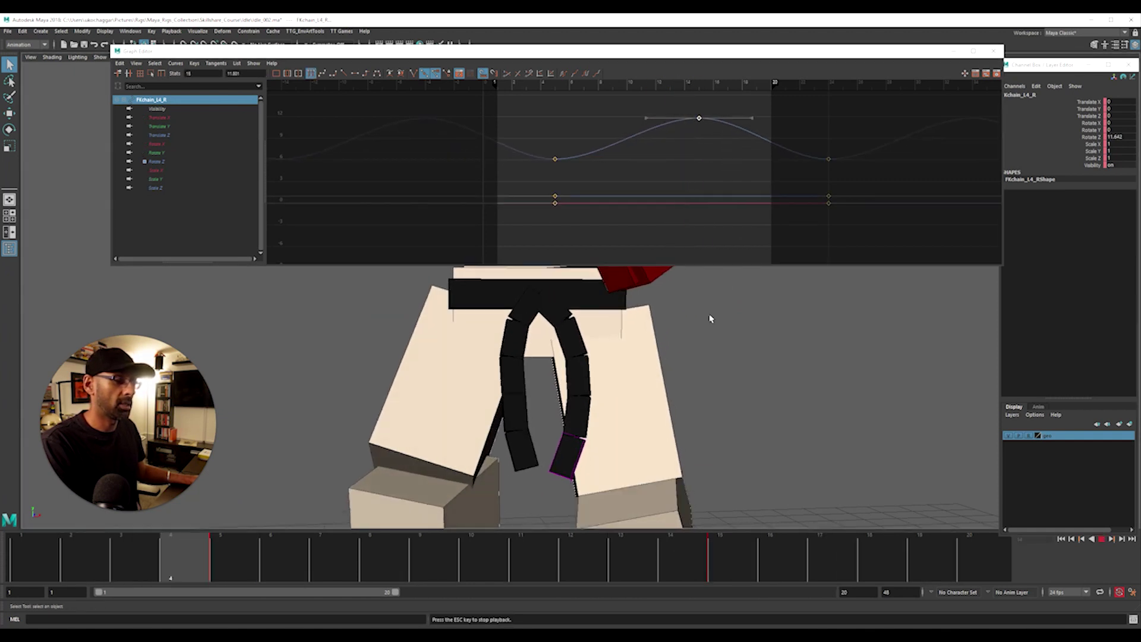
{"action": "key", "text": "Escape"}
{"action": "left_click", "coordinate": [279, 568]}
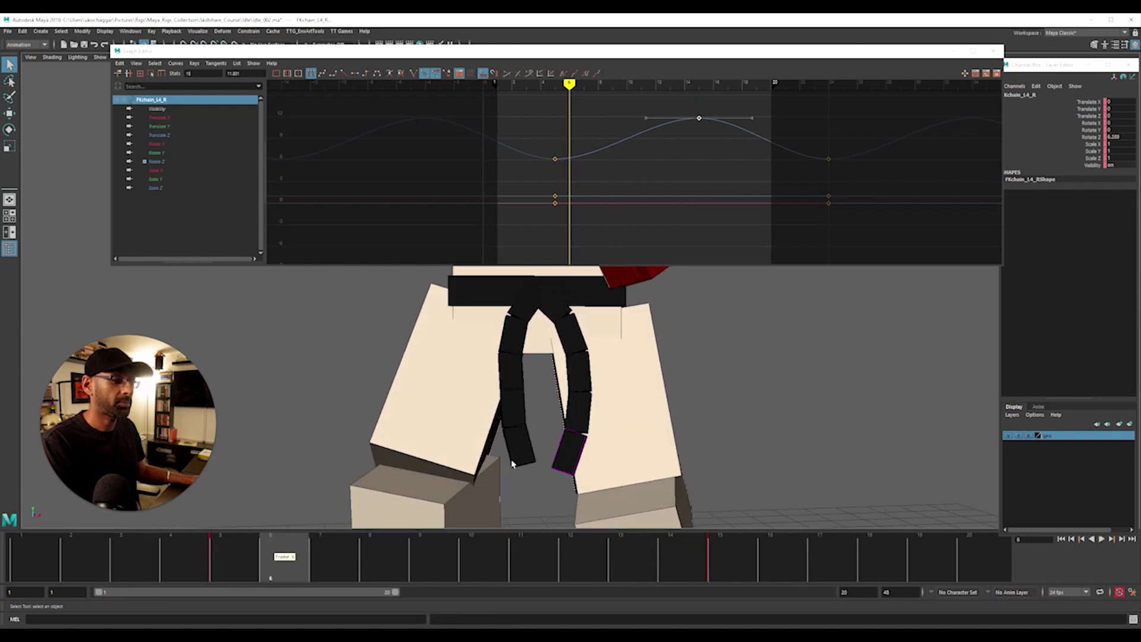
Raise FKchain_L3_R's Rotate Z peak key at frame 14 to about 18.5 while playing back the animation.
{"action": "left_click", "coordinate": [598, 408]}
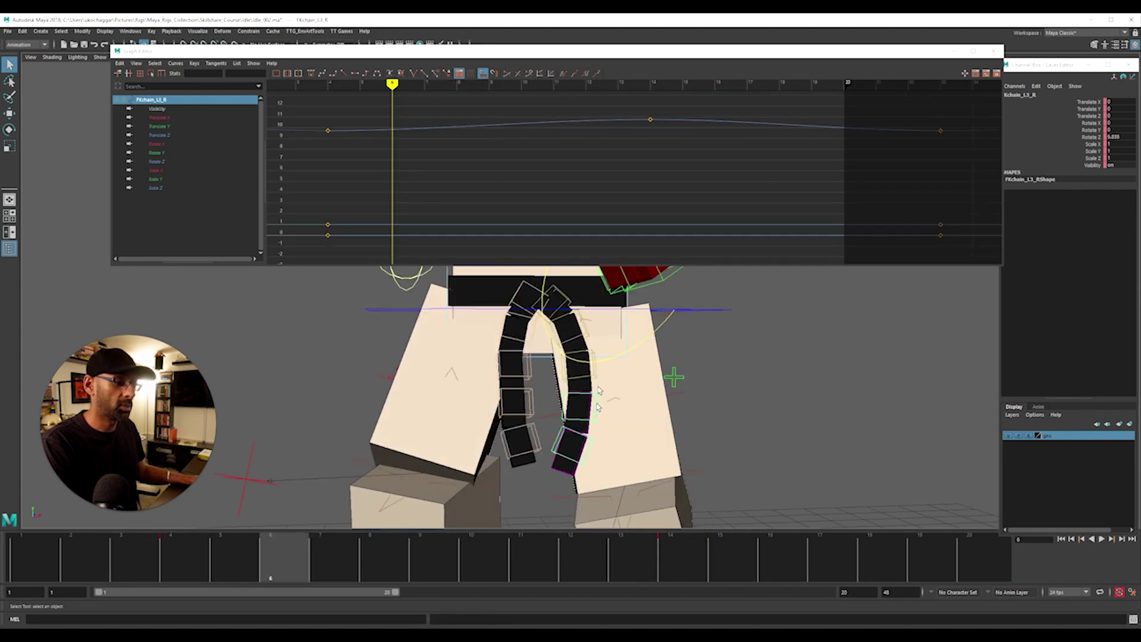
{"action": "scroll", "coordinate": [662, 166], "scroll_direction": "down", "scroll_amount": 5}
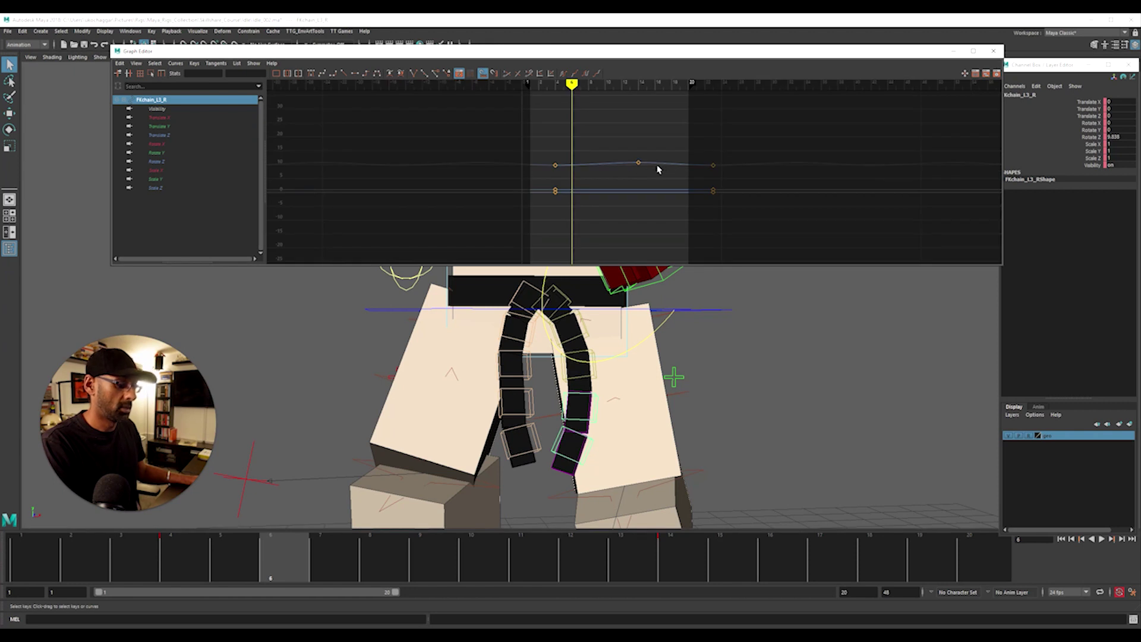
{"action": "scroll", "coordinate": [658, 170], "scroll_direction": "up", "scroll_amount": 3}
{"action": "key", "text": "alt+v"}
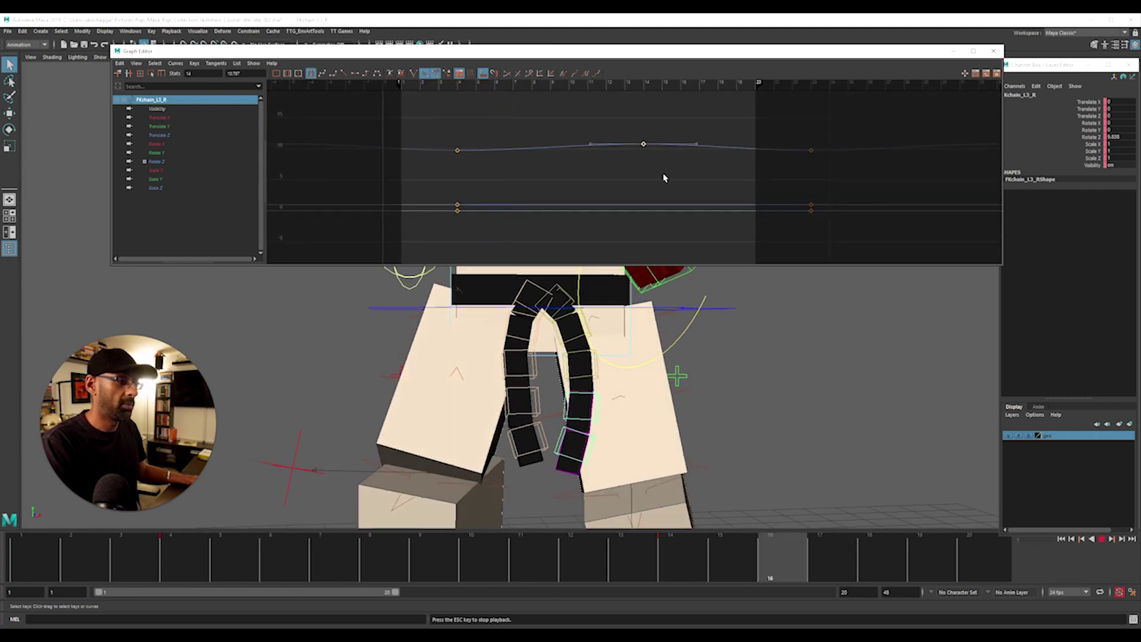
{"action": "middle_click_drag", "start_coordinate": [665, 145], "coordinate": [667, 107]}
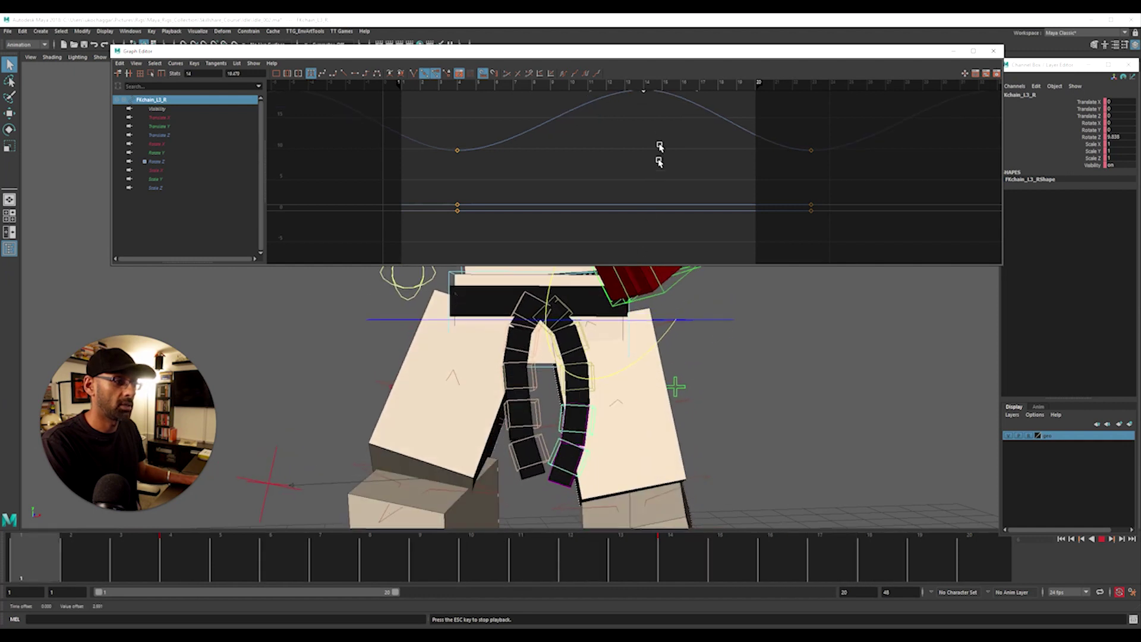
{"action": "key", "text": "Escape"}
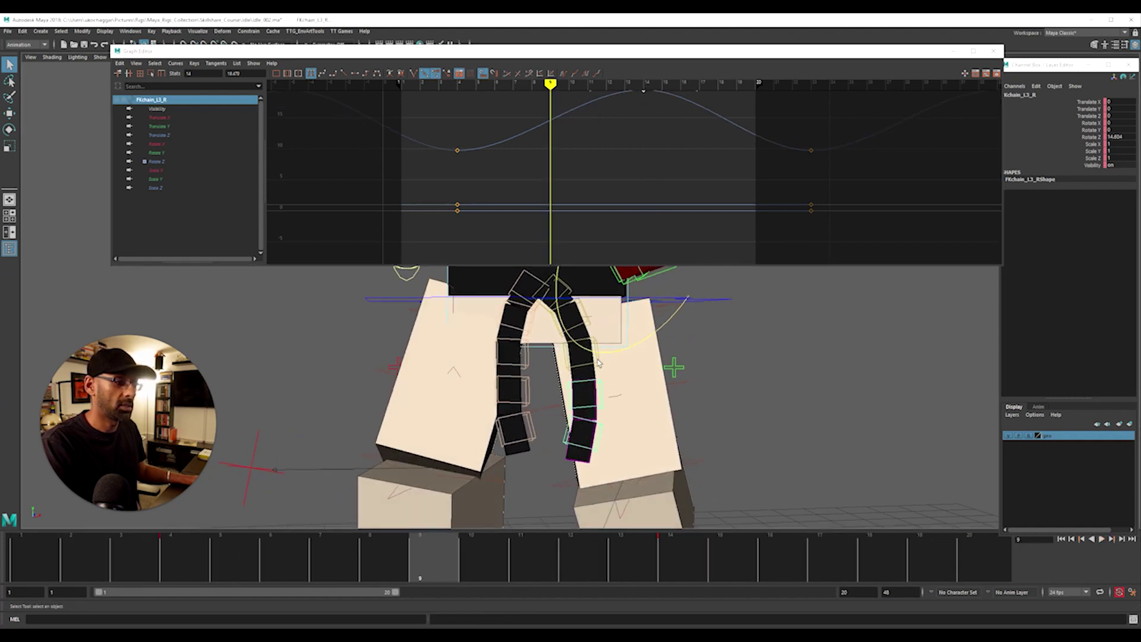
Raise FKchain_L2_R's Rotate Z peak key at frame 13 to about 10.7 while the animation plays.
{"action": "left_click", "coordinate": [599, 363]}
{"action": "scroll", "coordinate": [641, 171], "scroll_direction": "down", "scroll_amount": 4}
{"action": "left_click_drag", "start_coordinate": [629, 138], "coordinate": [643, 160]}
{"action": "key", "text": "alt+v"}
{"action": "middle_click_drag", "start_coordinate": [649, 173], "coordinate": [648, 147], "text": "shift"}
{"action": "key", "text": "Escape"}
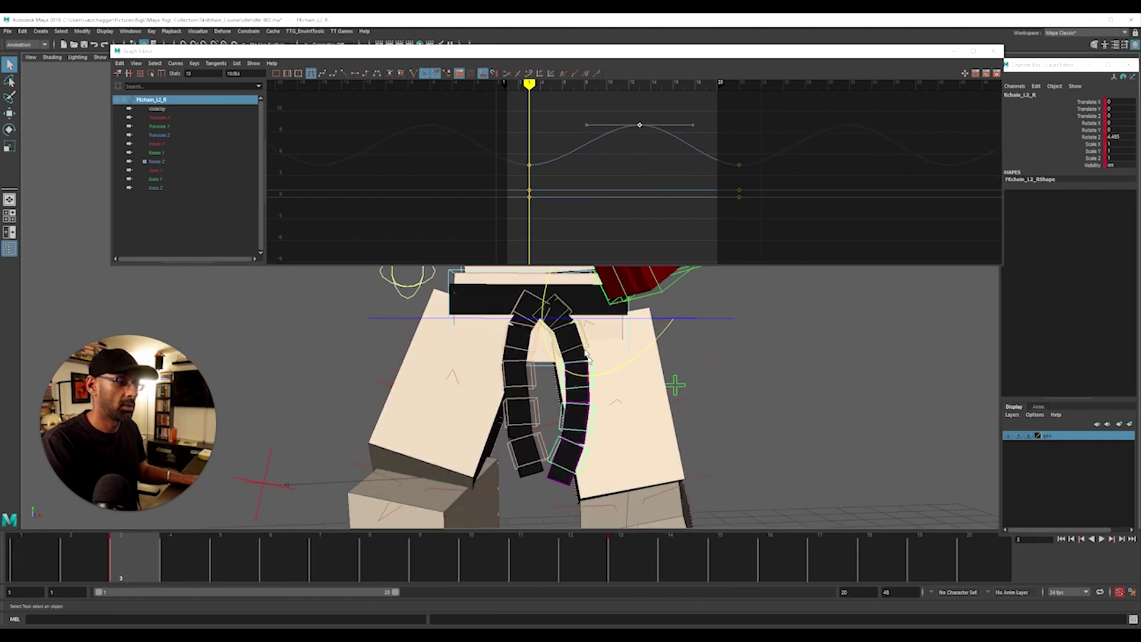
Isolate FKchain_L1_R's Rotate Z curve, raise its peak key at frame 12 to about 2, and check it in playback.
{"action": "left_click", "coordinate": [677, 357]}
{"action": "left_click", "coordinate": [591, 345]}
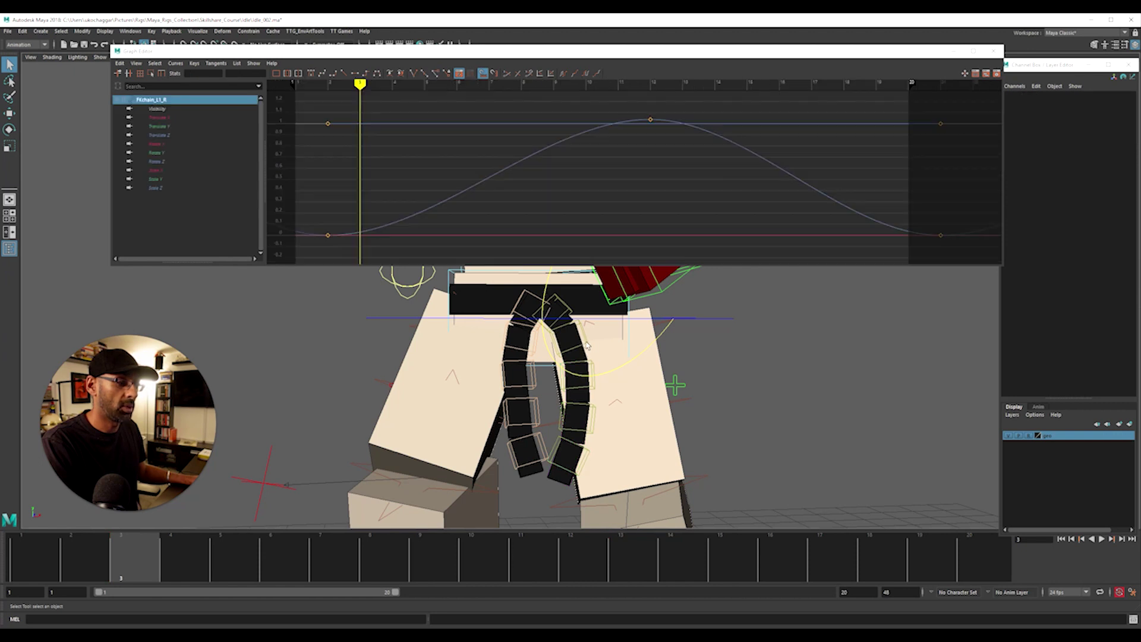
{"action": "left_click", "coordinate": [189, 161]}
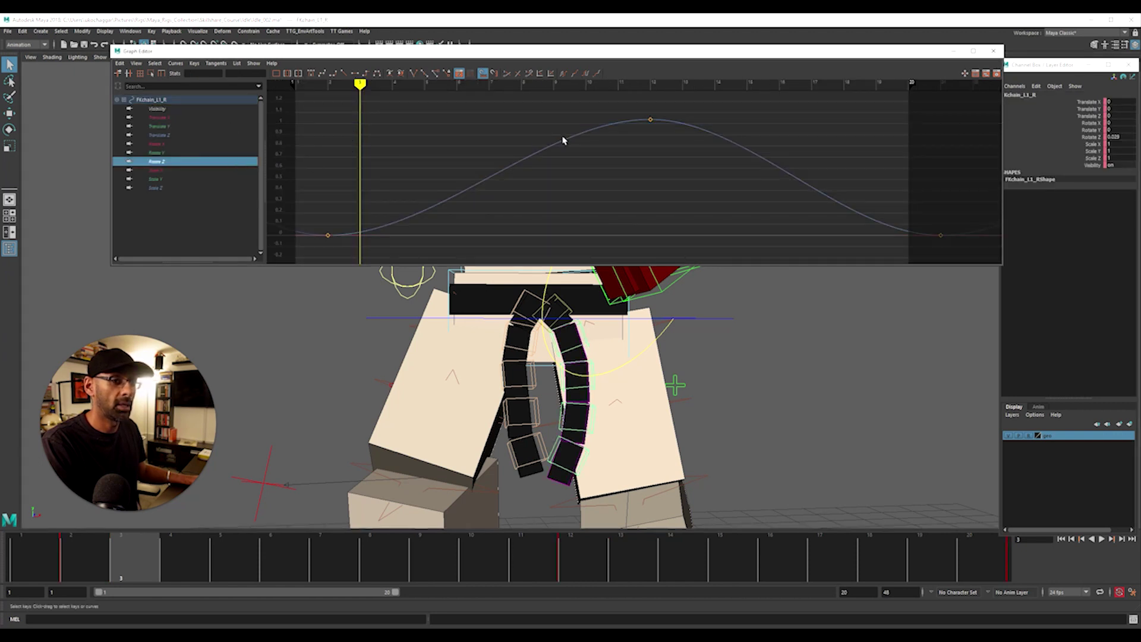
{"action": "key", "text": "f"}
{"action": "left_click_drag", "start_coordinate": [619, 117], "coordinate": [676, 154]}
{"action": "middle_click_drag", "start_coordinate": [678, 157], "coordinate": [678, 135], "text": "shift"}
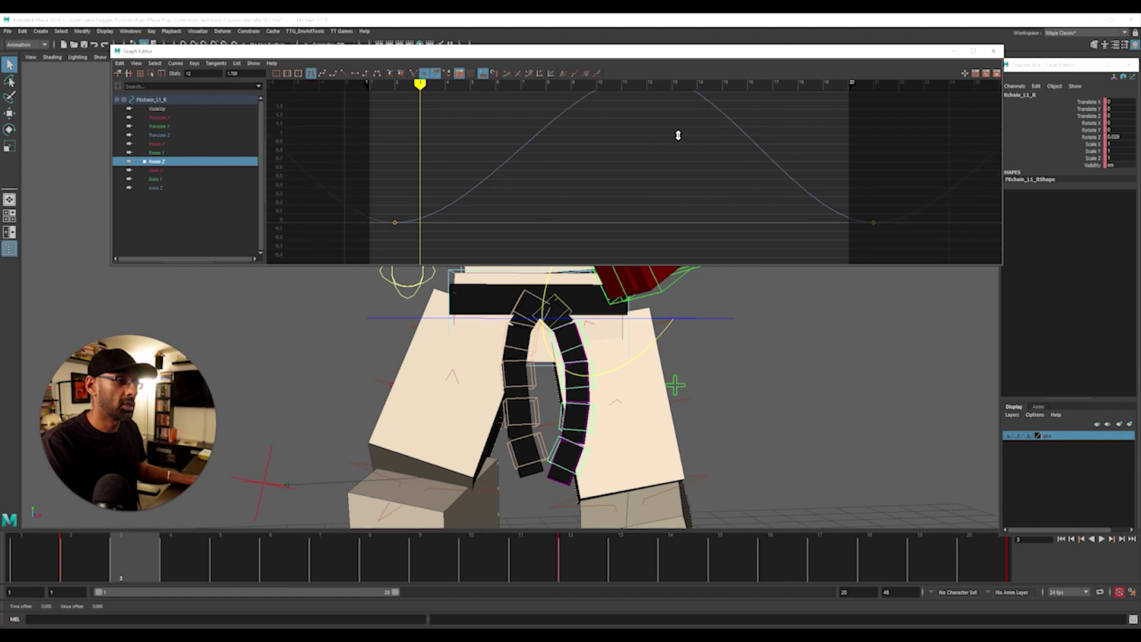
{"action": "key", "text": "alt+v"}
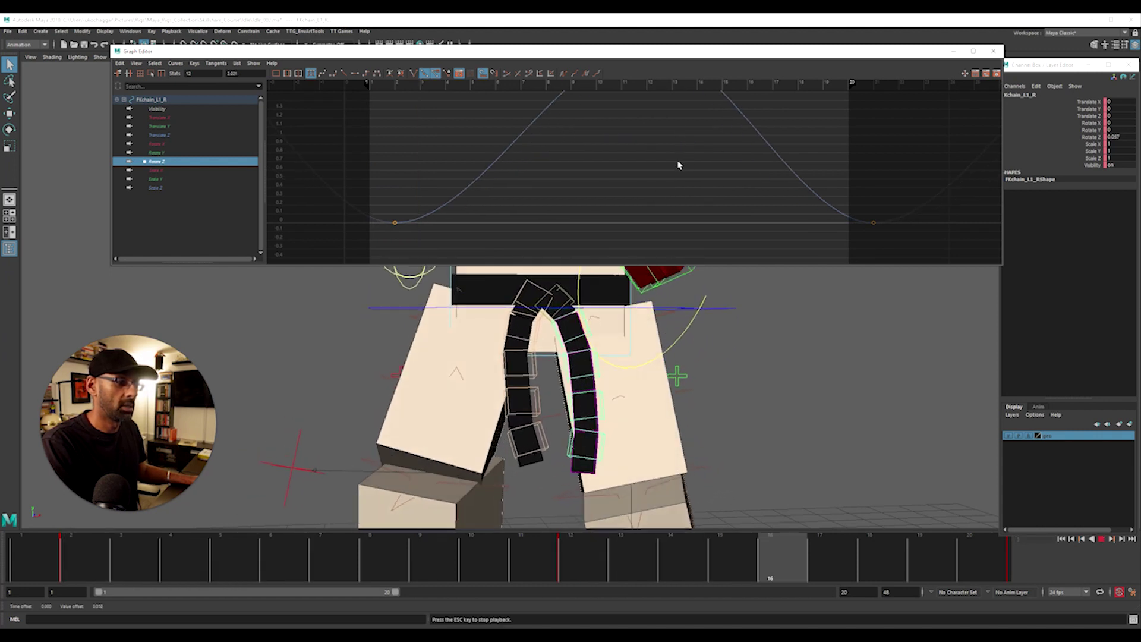
{"action": "key", "text": "Escape"}
Lower FKchain_L1_R's first and last Rotate Z keys to about -0.55 and play back the swing.
{"action": "left_click_drag", "start_coordinate": [664, 241], "coordinate": [901, 260]}
{"action": "middle_click_drag", "start_coordinate": [743, 200], "coordinate": [745, 245], "text": "shift"}
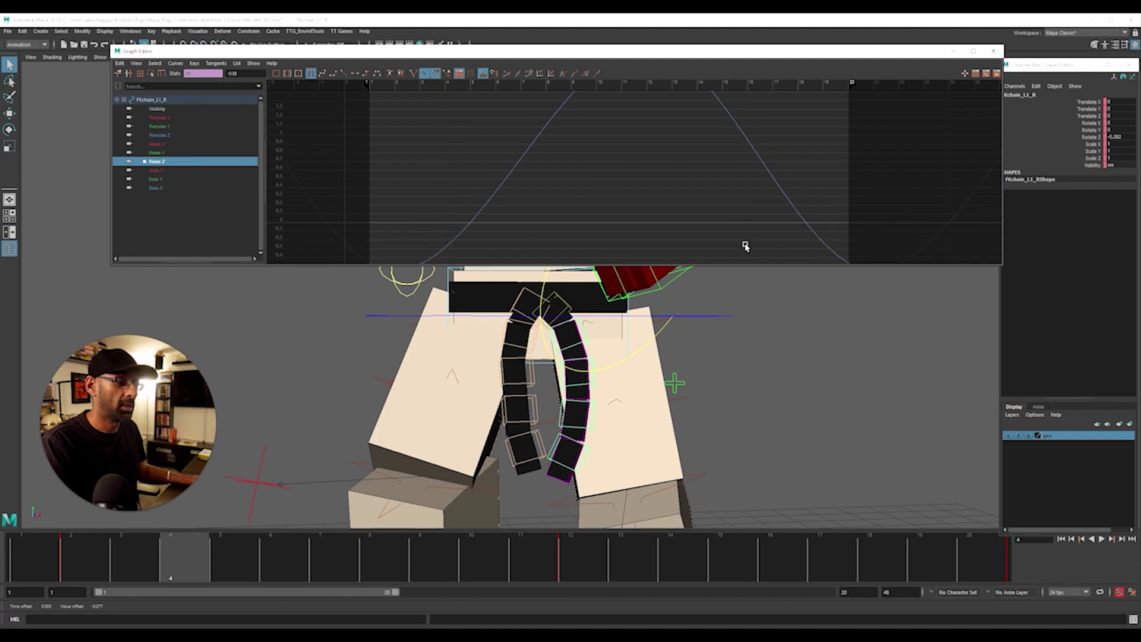
{"action": "key", "text": "alt+v"}
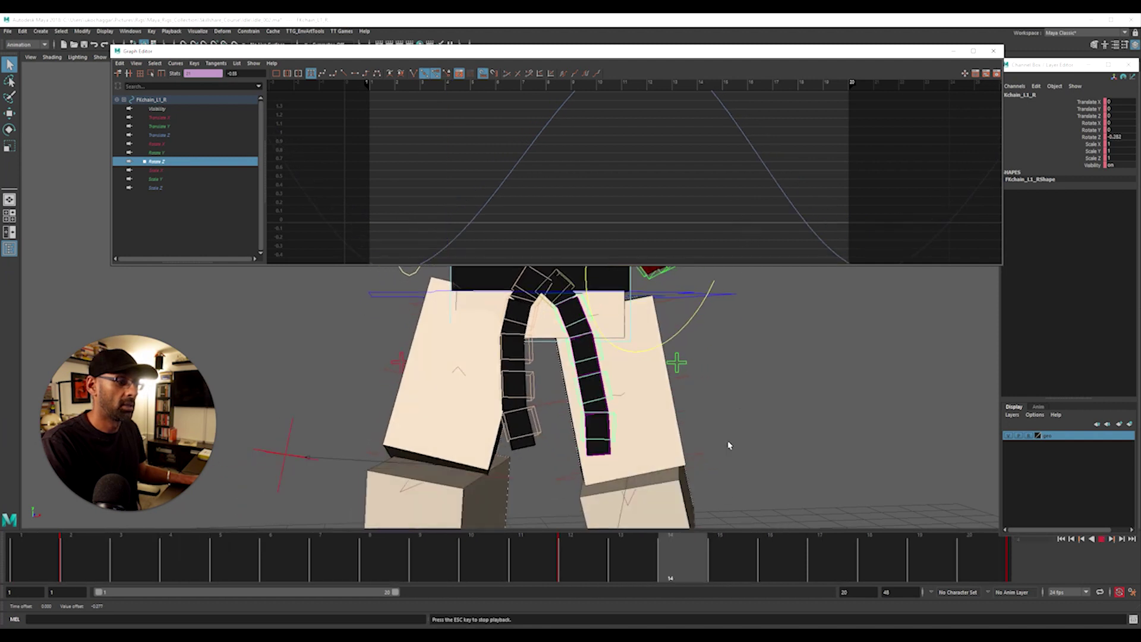
{"action": "key", "text": "Escape"}
Set FKchain_L4_R's Rotate Z peak key at frame 15 to about 10 and play back the motion.
{"action": "left_click", "coordinate": [614, 429]}
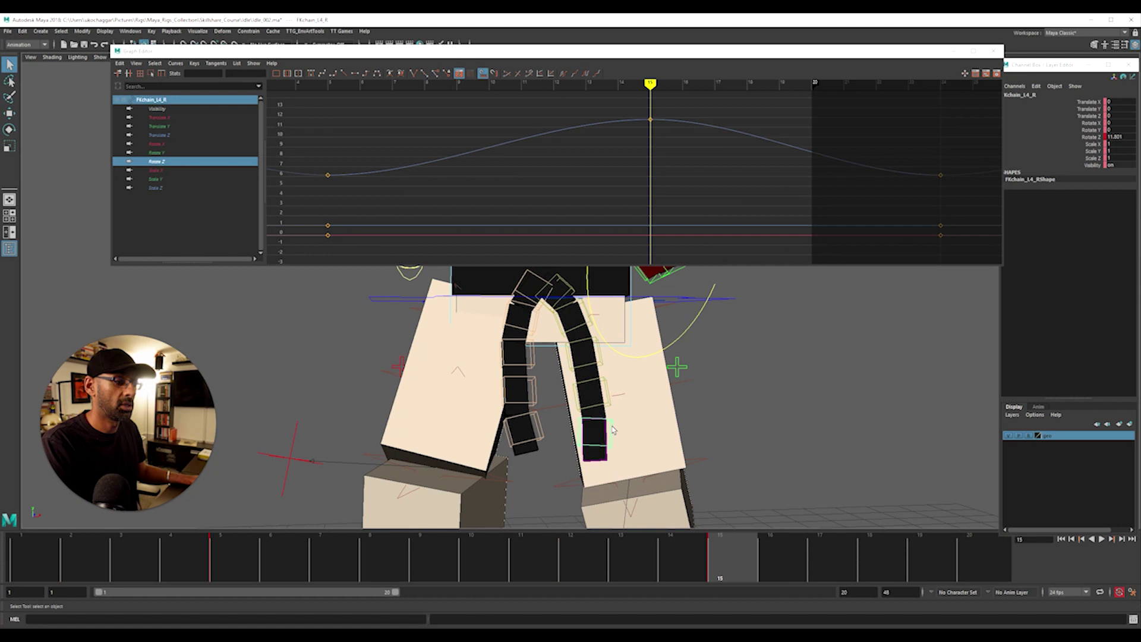
{"action": "left_click_drag", "start_coordinate": [606, 102], "coordinate": [671, 137]}
{"action": "middle_click_drag", "start_coordinate": [683, 154], "coordinate": [683, 171]}
{"action": "key", "text": "alt+v"}
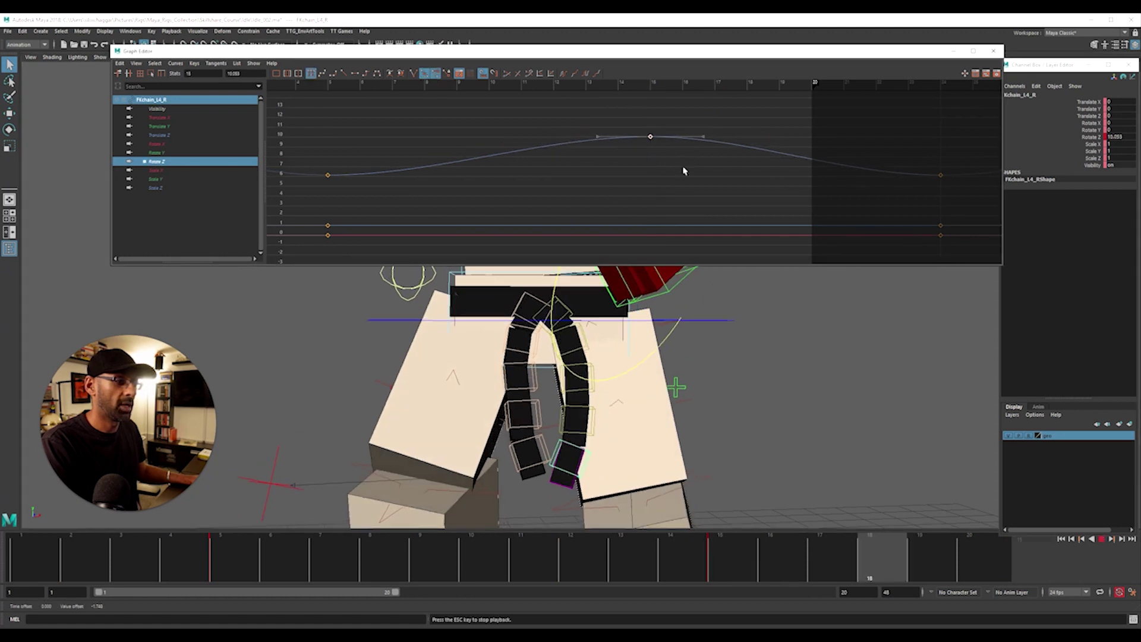
Try lowering FKchain_L4_R's first and last Rotate Z keys to about 4.4, and move them back up.
{"action": "left_click_drag", "start_coordinate": [308, 168], "coordinate": [968, 199]}
{"action": "middle_click_drag", "start_coordinate": [929, 211], "coordinate": [930, 224]}
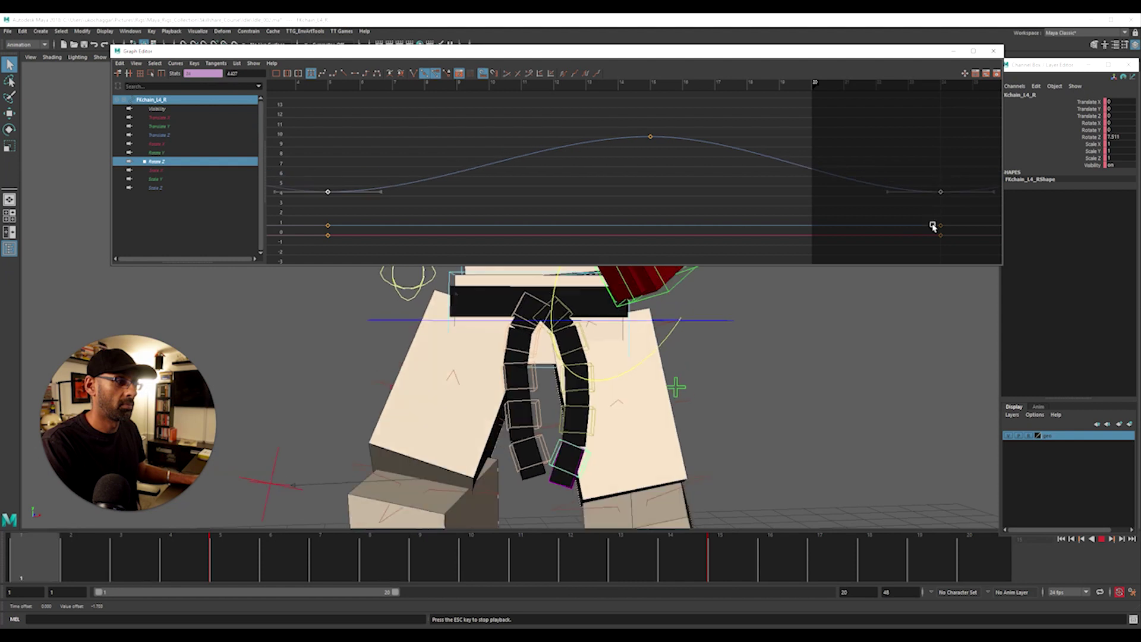
{"action": "key", "text": "Escape"}
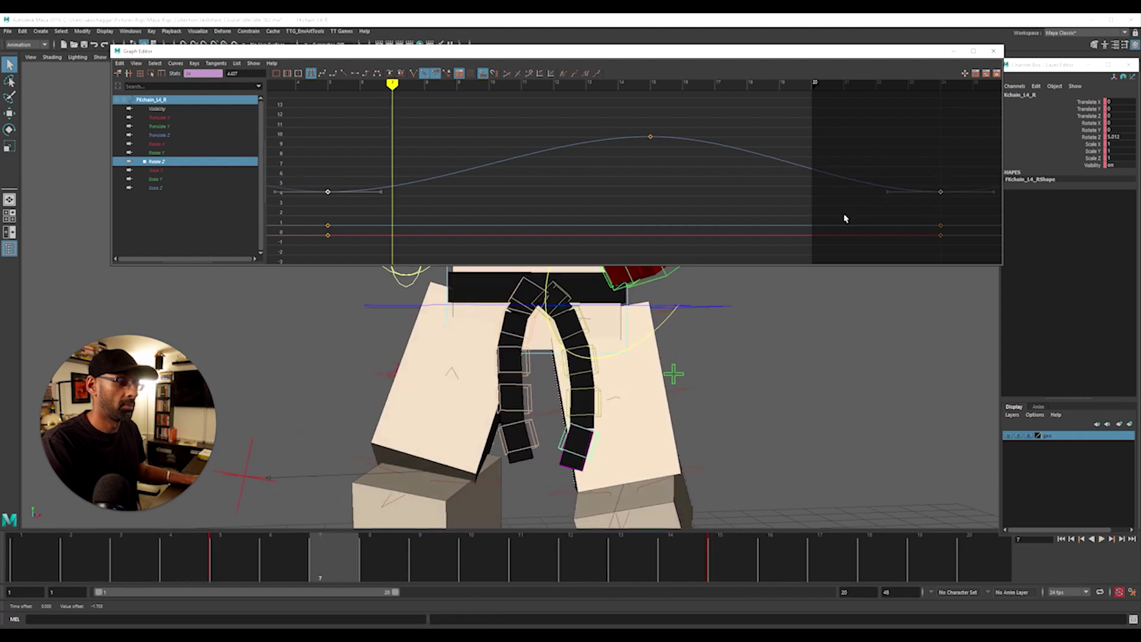
{"action": "middle_click_drag", "start_coordinate": [838, 196], "coordinate": [838, 176]}
{"action": "key", "text": "alt+v"}
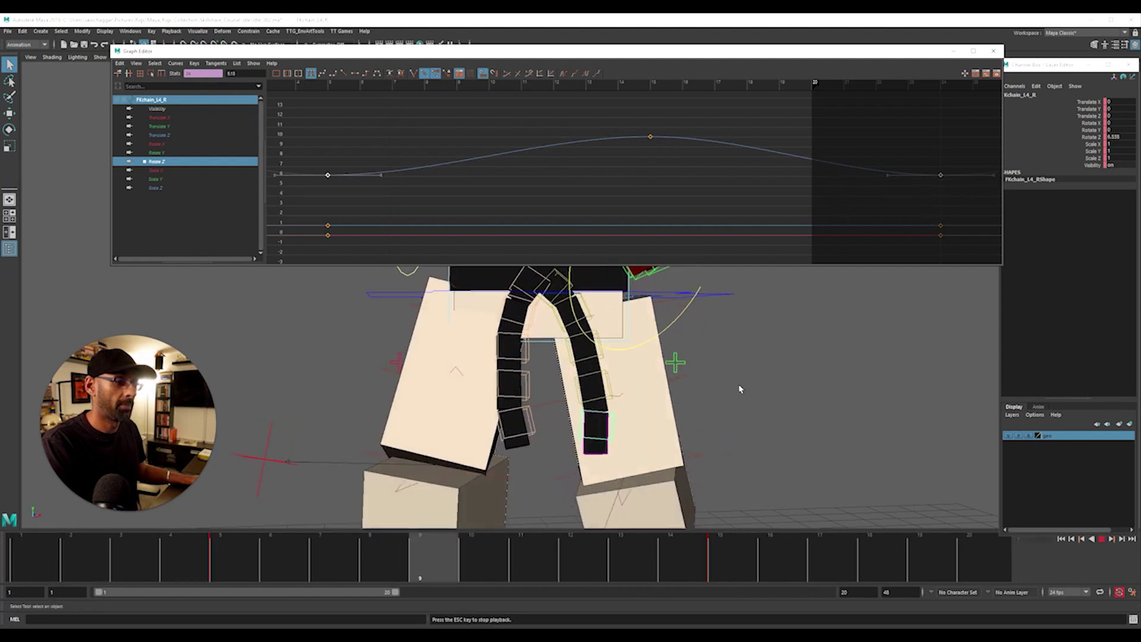
Delete the frame 11 keys from the flat curves of FKchain_R_R, leaving out its Rotate Z peak key.
{"action": "left_click", "coordinate": [535, 298]}
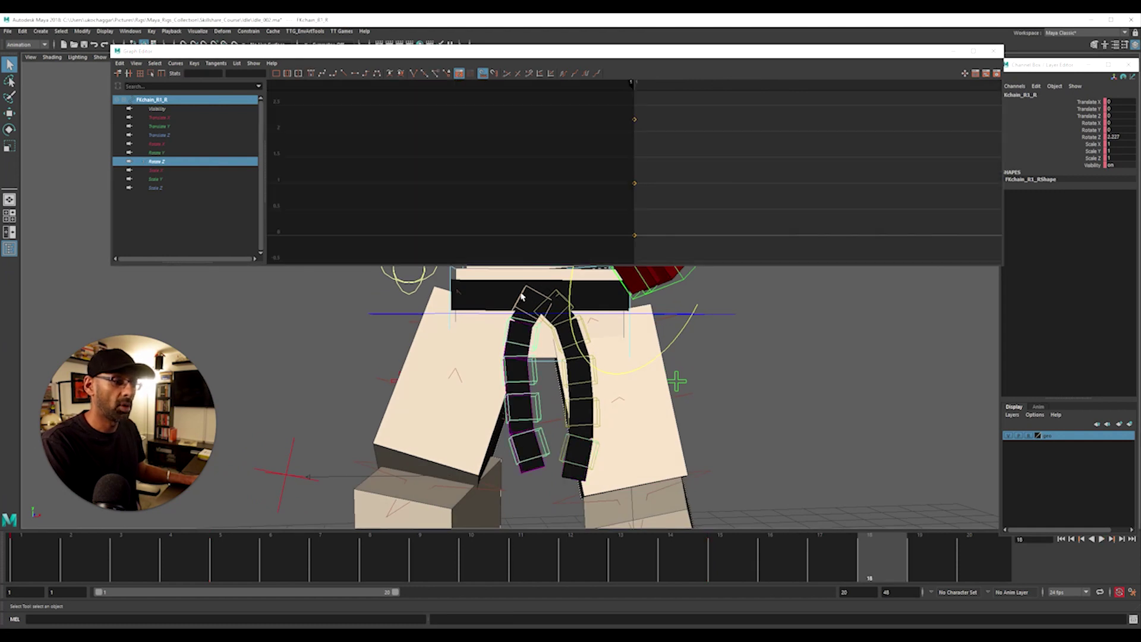
{"action": "left_click", "coordinate": [521, 294]}
{"action": "right_click_drag", "start_coordinate": [616, 214], "coordinate": [632, 149], "text": "alt"}
{"action": "left_click_drag", "start_coordinate": [626, 129], "coordinate": [678, 190]}
{"action": "key", "text": "Delete"}
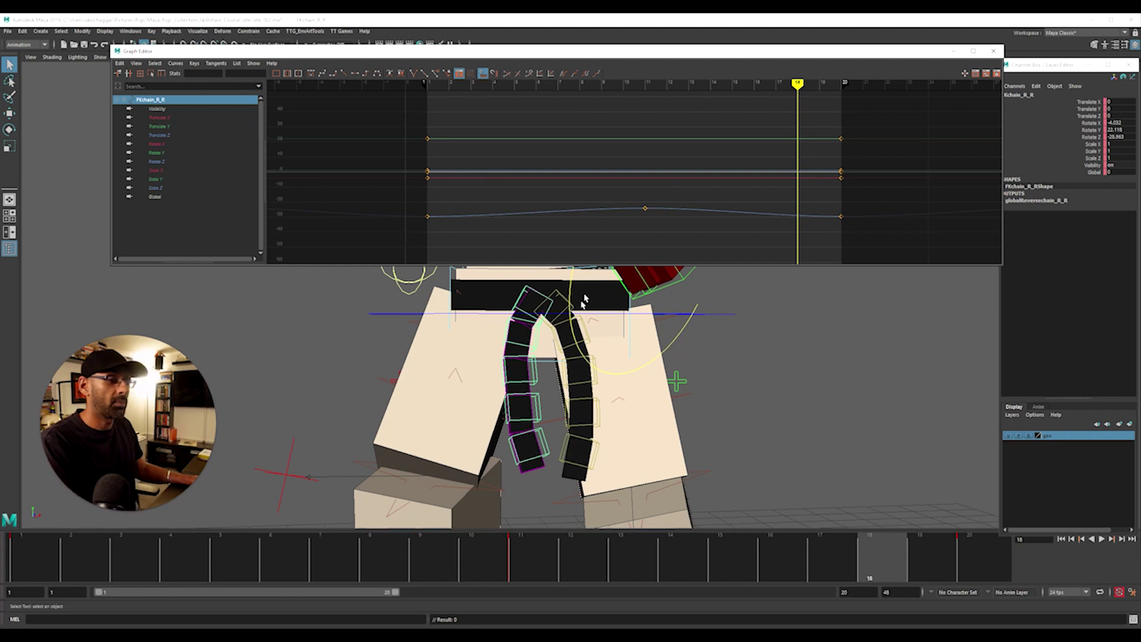
Select the right strand's four lower controls, FKchain_R1_R to FKchain_R4_R, and key their frame 1 pose at frame 20.
{"action": "left_click", "coordinate": [534, 353]}
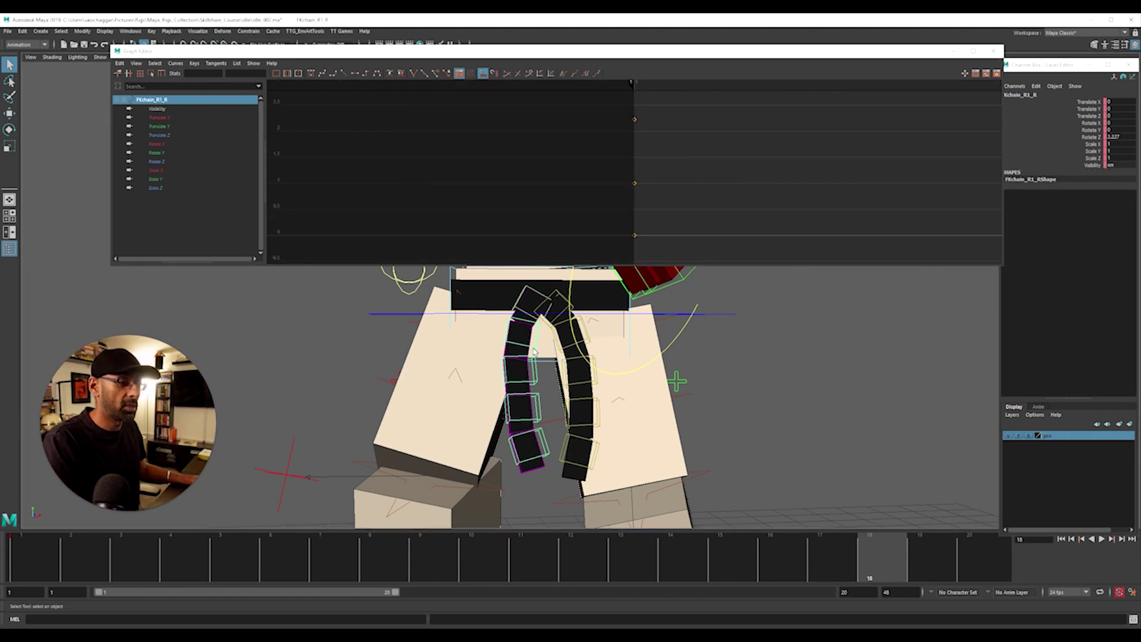
{"action": "left_click", "coordinate": [538, 398], "text": "shift"}
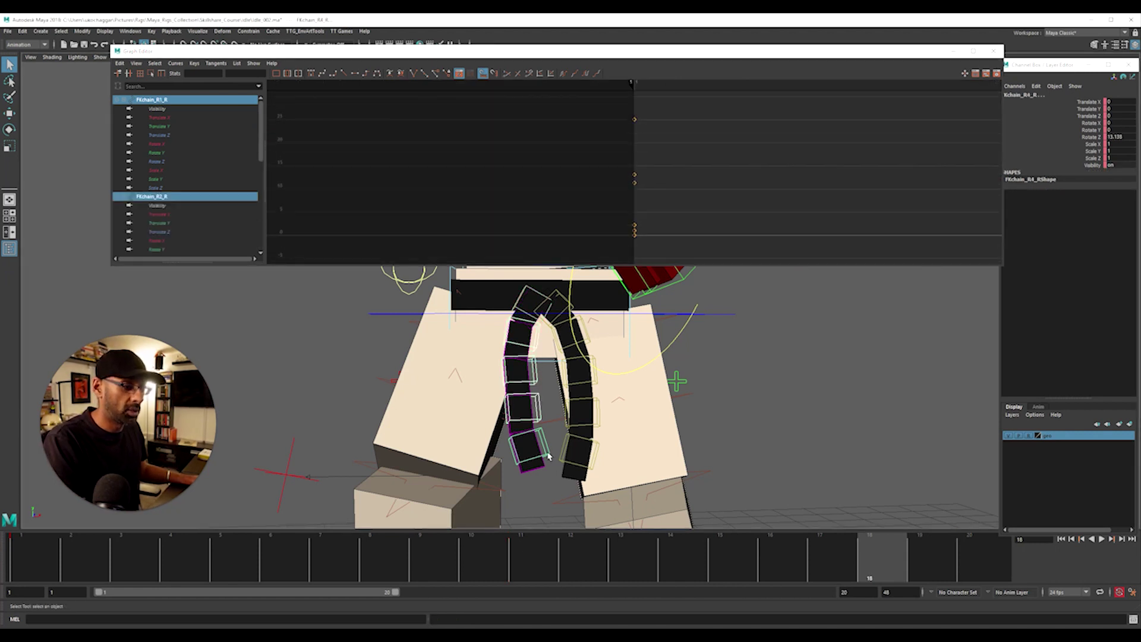
{"action": "key", "text": "alt+shift+v"}
{"action": "left_click_drag", "start_coordinate": [49, 551], "coordinate": [945, 572]}
Rotate the right strand's four lower controls together by about 1.2 degrees in Z at frame 11 and key them.
{"action": "left_click", "coordinate": [526, 562]}
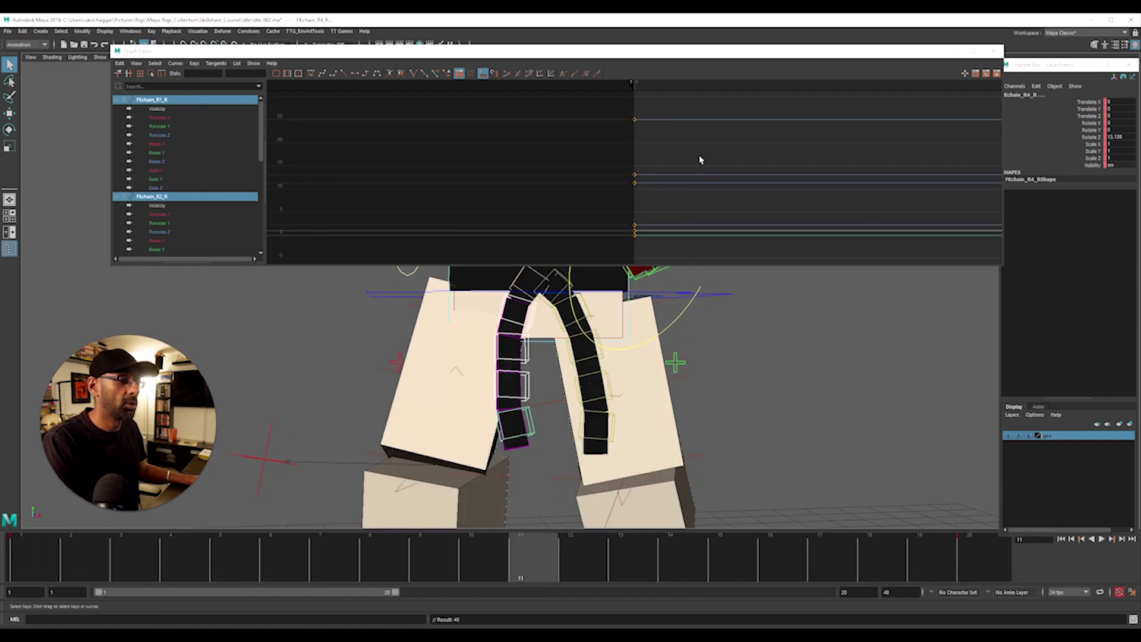
{"action": "key", "text": "e"}
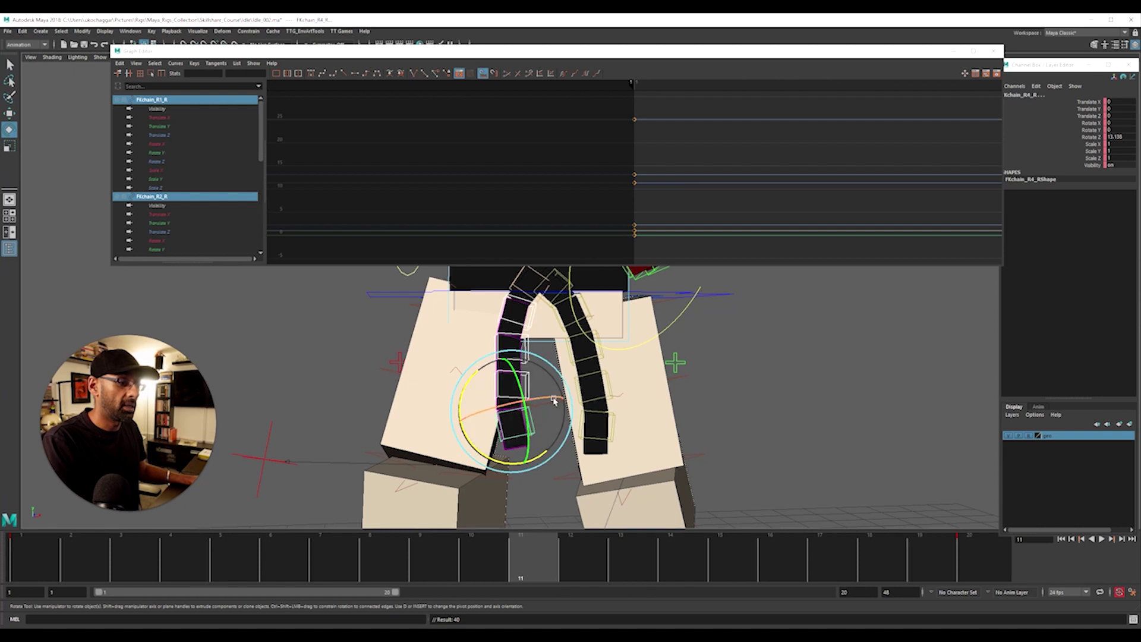
{"action": "left_click", "coordinate": [1098, 137]}
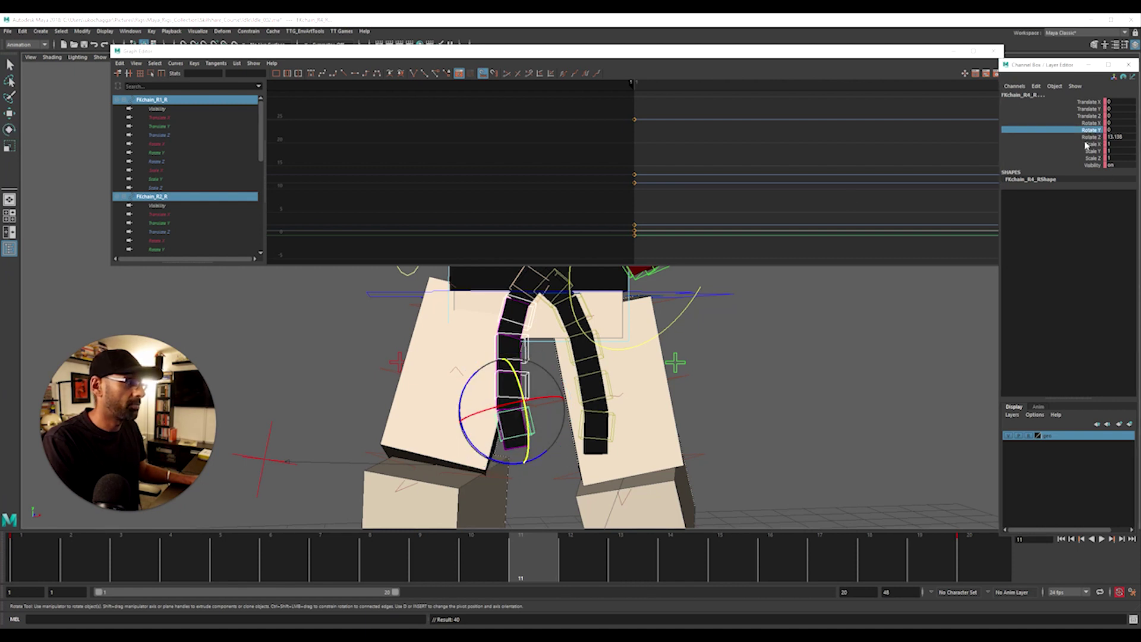
{"action": "left_click_drag", "start_coordinate": [503, 462], "coordinate": [503, 465]}
{"action": "key", "text": "s"}
Set the animation curves of the right strand's four lower controls to cycle beyond their keys.
{"action": "left_click", "coordinate": [692, 150]}
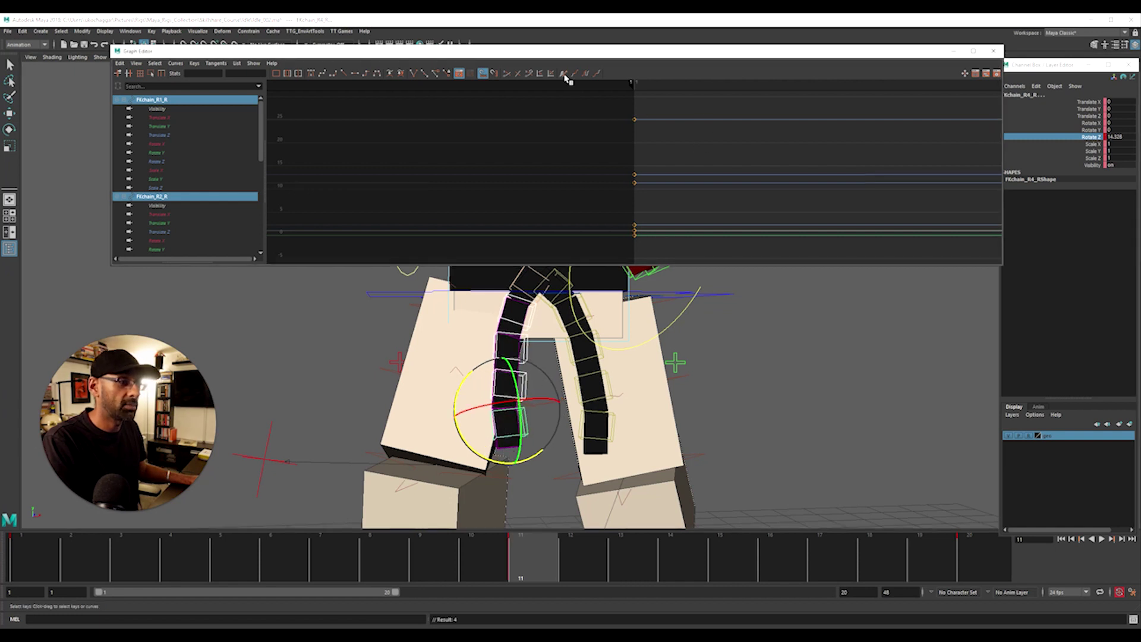
{"action": "key", "text": "f"}
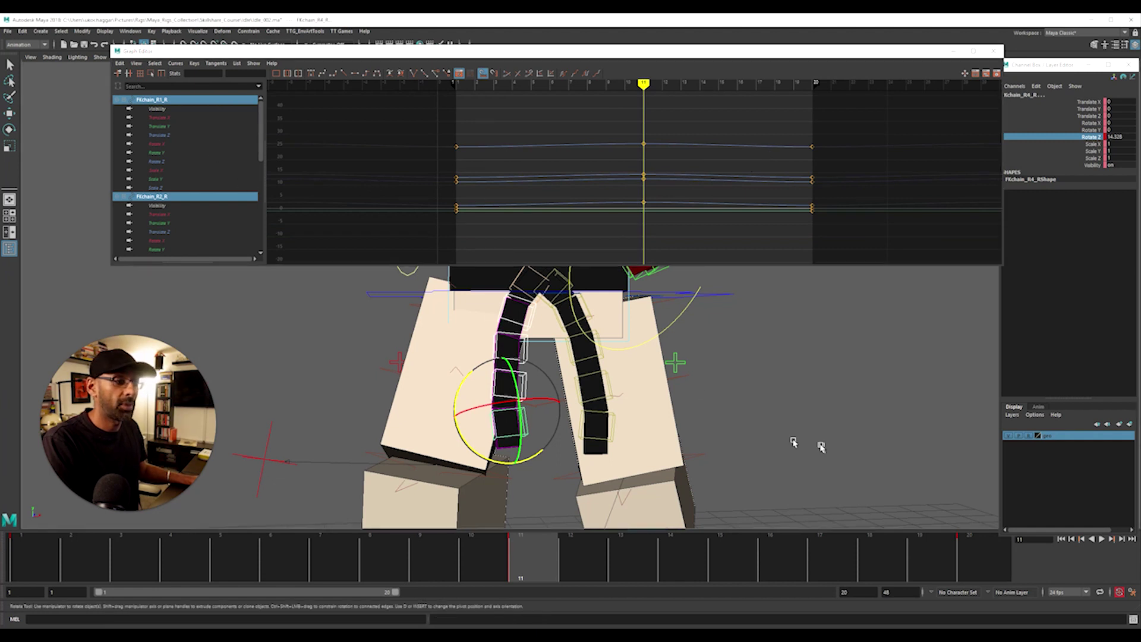
{"action": "left_click", "coordinate": [537, 330]}
Shift all keys of FKchain_R1_R one frame later in the Graph Editor.
{"action": "left_click", "coordinate": [532, 325]}
{"action": "left_click", "coordinate": [643, 155]}
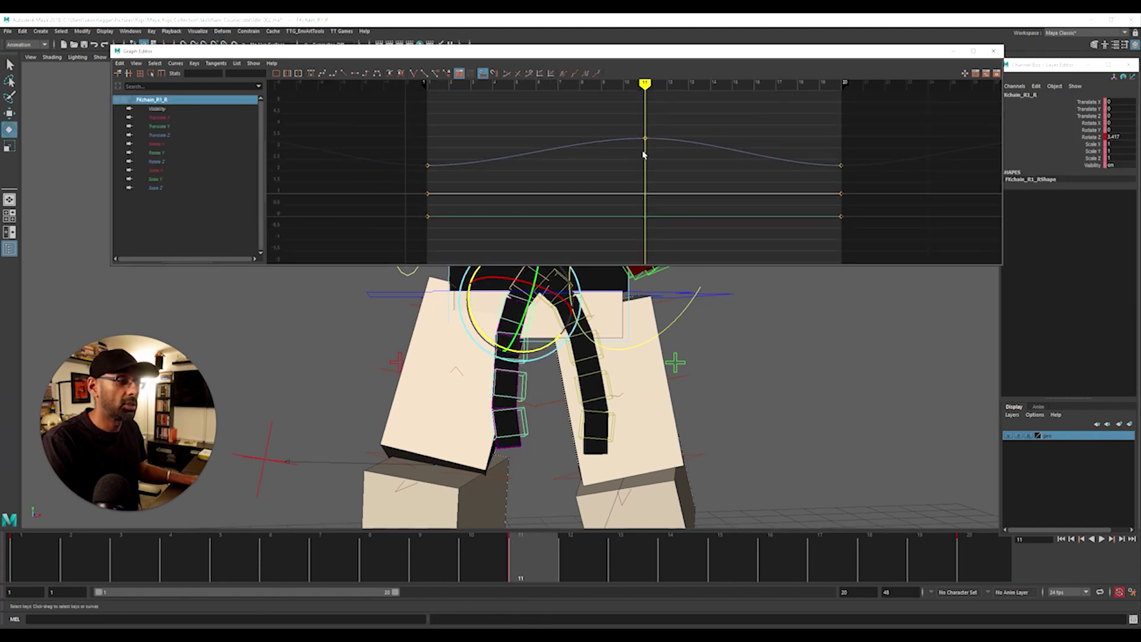
{"action": "left_click_drag", "start_coordinate": [600, 219], "coordinate": [869, 260]}
{"action": "middle_click_drag", "start_coordinate": [836, 242], "coordinate": [858, 242], "text": "shift"}
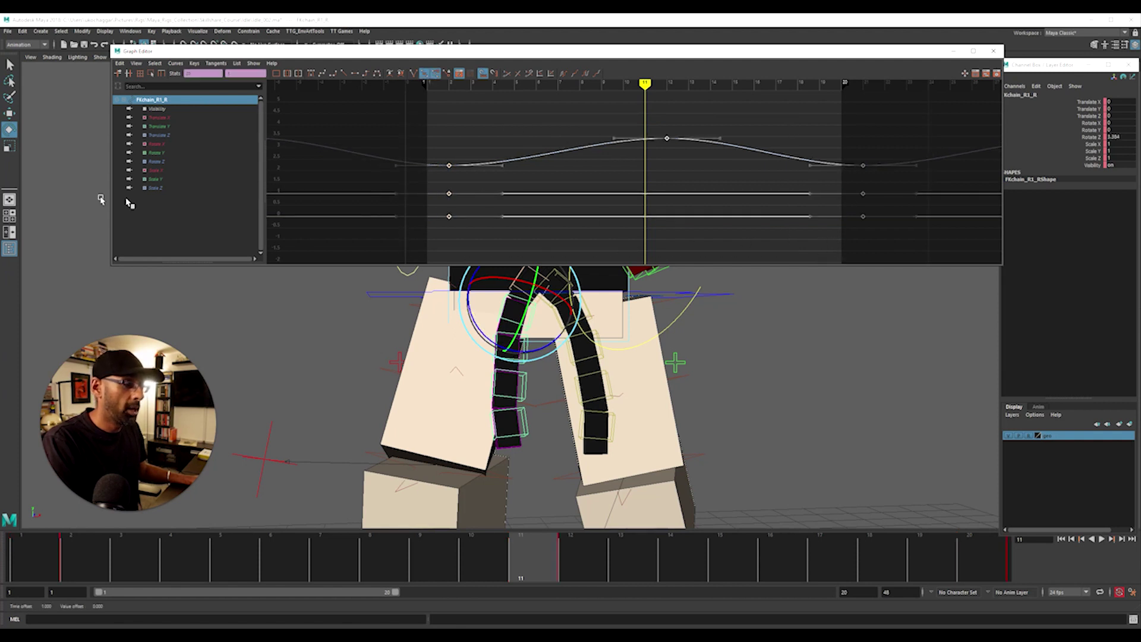
Shift all keys of the right strand's FKchain_R2_R two frames later in the Graph Editor.
{"action": "left_click", "coordinate": [535, 379]}
{"action": "left_click", "coordinate": [526, 354]}
{"action": "scroll", "coordinate": [619, 166], "scroll_direction": "down", "scroll_amount": 5}
{"action": "left_click_drag", "start_coordinate": [526, 127], "coordinate": [758, 235]}
Shift all keys of the right strand's FKchain_R3_R three frames later in the Graph Editor.
{"action": "left_click", "coordinate": [519, 416]}
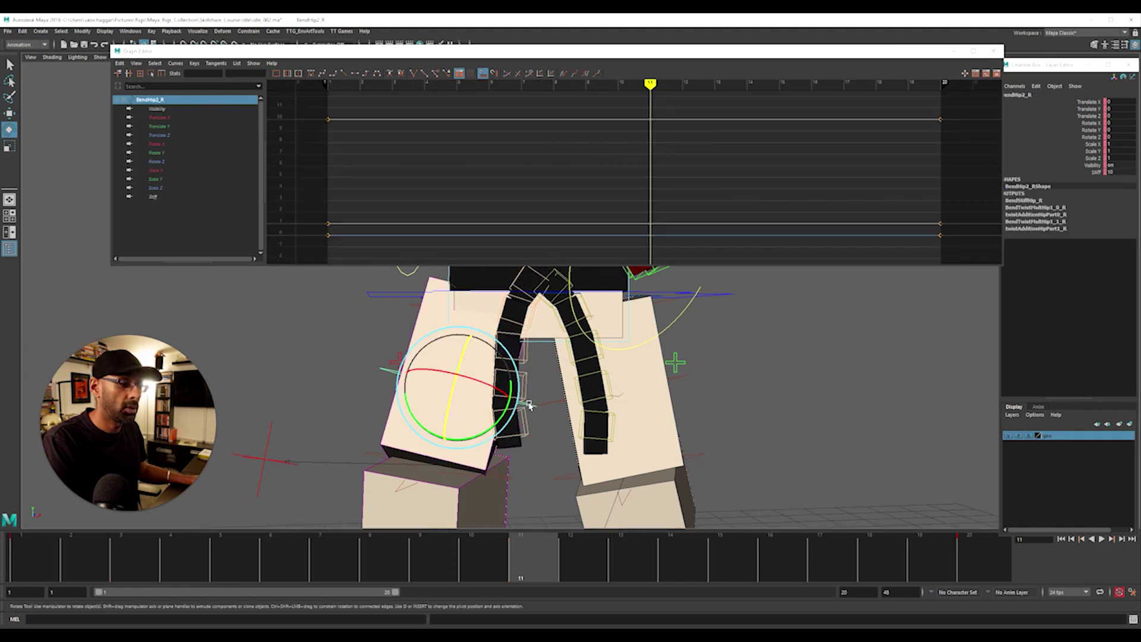
{"action": "scroll", "coordinate": [577, 190], "scroll_direction": "down", "scroll_amount": 5}
{"action": "left_click_drag", "start_coordinate": [466, 119], "coordinate": [805, 245]}
{"action": "middle_click_drag", "start_coordinate": [748, 241], "coordinate": [763, 241], "text": "shift"}
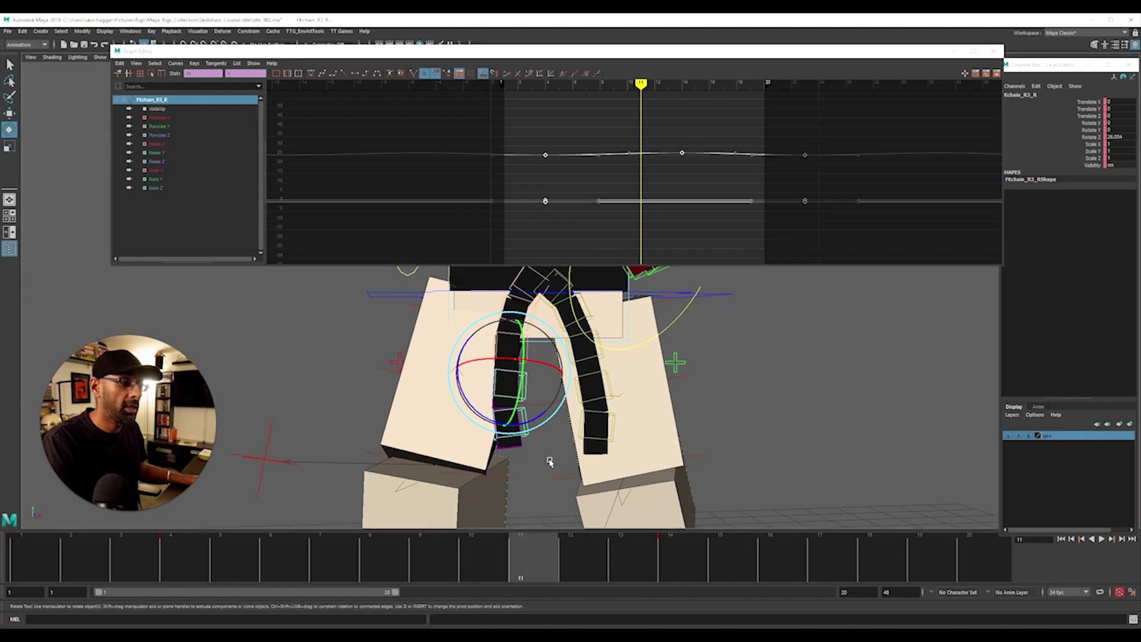
Shift all keys of FKchain_R4_R four frames later and play the loop to check the strand's offset.
{"action": "left_click", "coordinate": [522, 437]}
{"action": "key", "text": "a"}
{"action": "left_click_drag", "start_coordinate": [416, 108], "coordinate": [871, 252]}
{"action": "middle_click_drag", "start_coordinate": [736, 247], "coordinate": [821, 247], "text": "shift"}
{"action": "key", "text": "alt+v"}
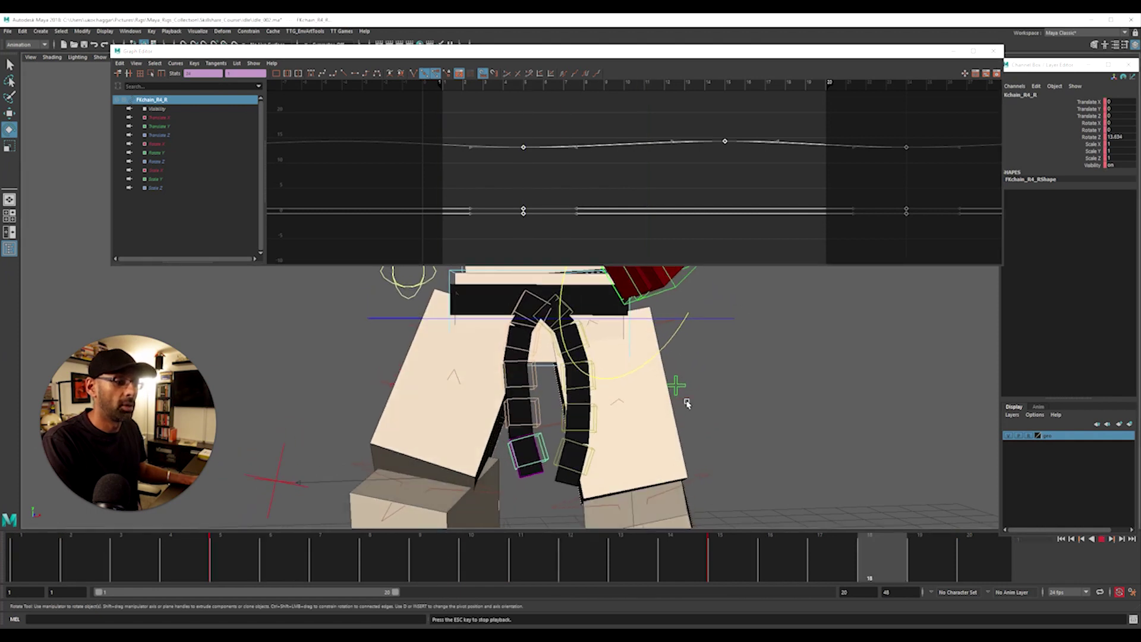
{"action": "key", "text": "alt+v"}
Raise the Rotate Z key of FKchain_R1_R at frame 12 while the loop plays, to strengthen its swing.
{"action": "left_click", "coordinate": [534, 348]}
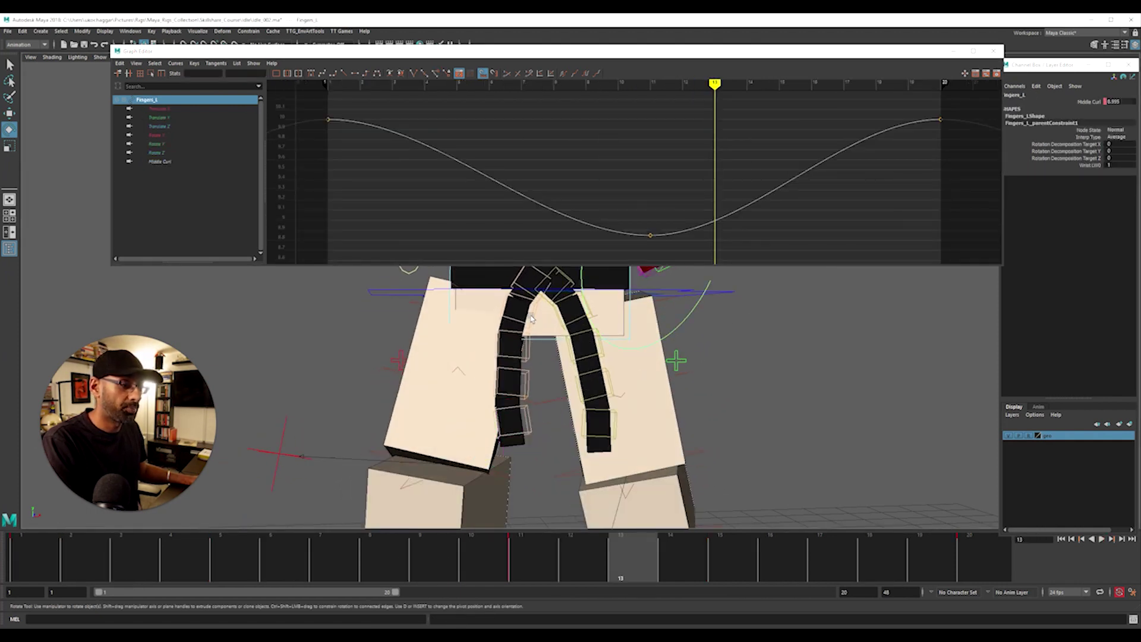
{"action": "left_click", "coordinate": [535, 318]}
{"action": "left_click", "coordinate": [650, 120]}
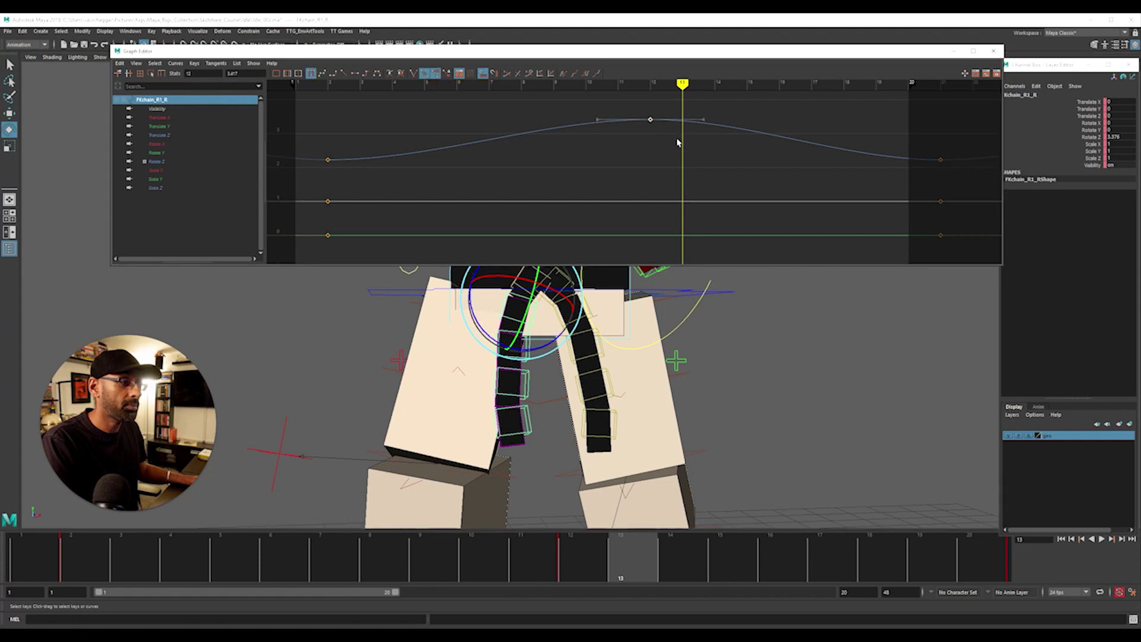
{"action": "key", "text": "alt+v"}
{"action": "middle_click_drag", "start_coordinate": [694, 186], "coordinate": [690, 138]}
{"action": "scroll", "coordinate": [709, 145], "scroll_direction": "down", "scroll_amount": 6}
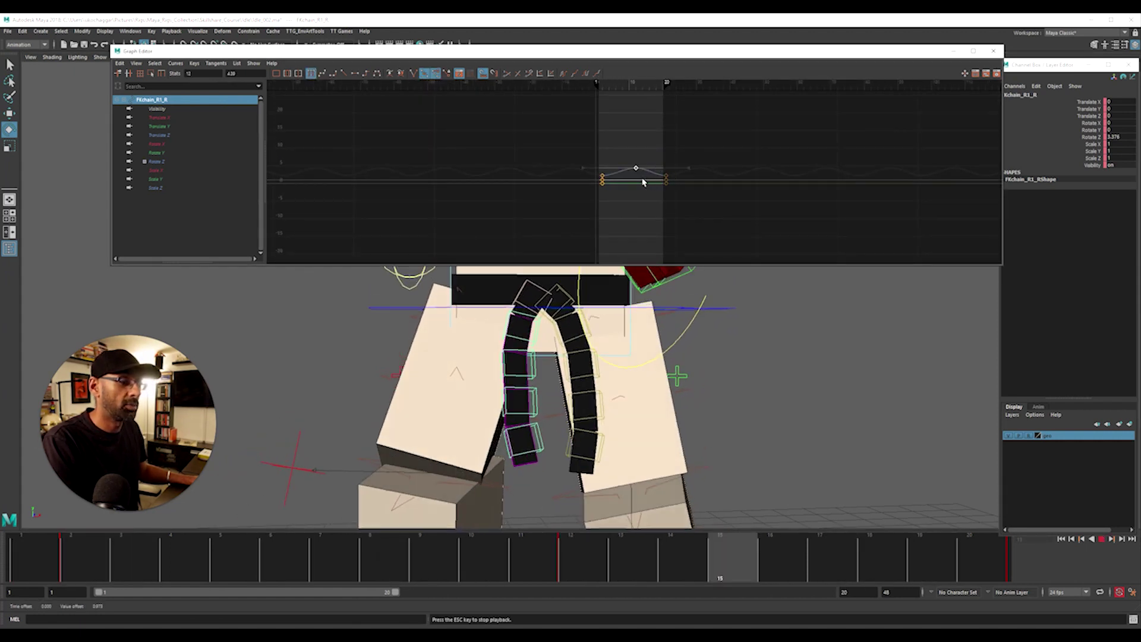
{"action": "scroll", "coordinate": [648, 184], "scroll_direction": "up", "scroll_amount": 2}
{"action": "middle_click_drag", "start_coordinate": [662, 205], "coordinate": [661, 195], "text": "shift"}
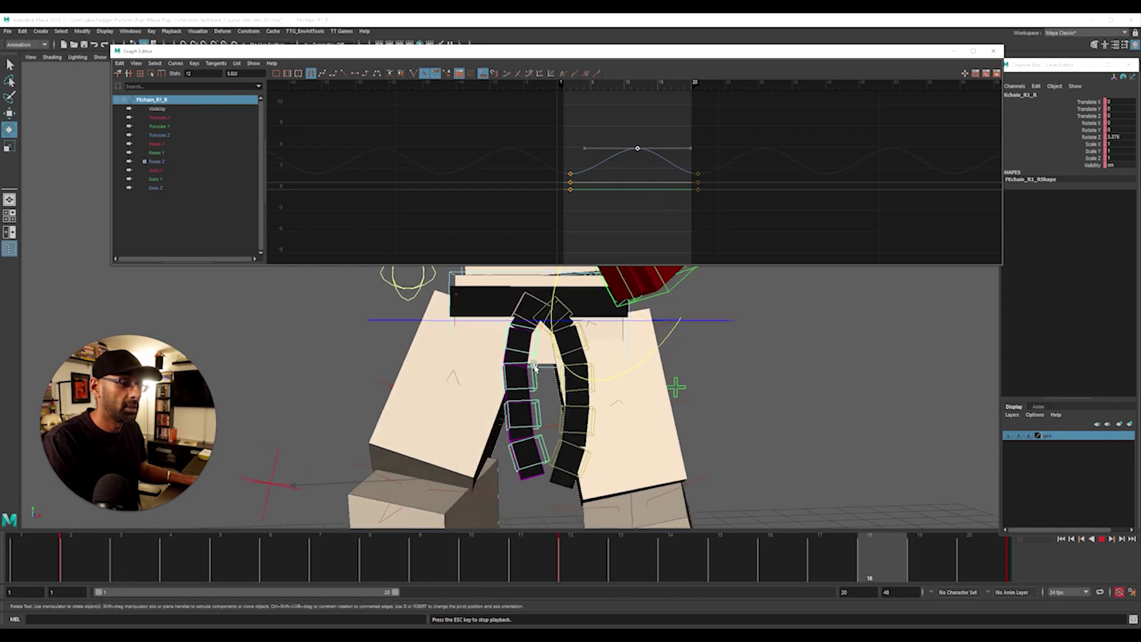
{"action": "key", "text": "Escape"}
Raise the Rotate Z key of FKchain_R2_R at frame 13 to about 21 while the loop plays.
{"action": "left_click", "coordinate": [547, 397]}
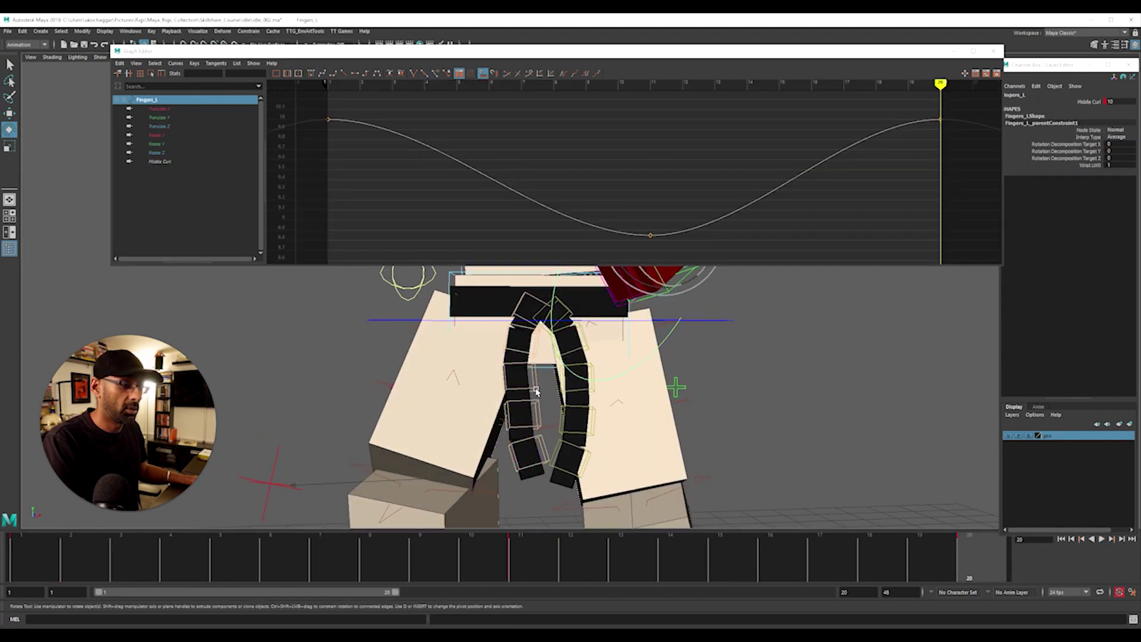
{"action": "left_click", "coordinate": [534, 380]}
{"action": "left_click_drag", "start_coordinate": [611, 109], "coordinate": [656, 131]}
{"action": "key", "text": "alt+v"}
{"action": "middle_click_drag", "start_coordinate": [683, 181], "coordinate": [681, 162], "text": "shift"}
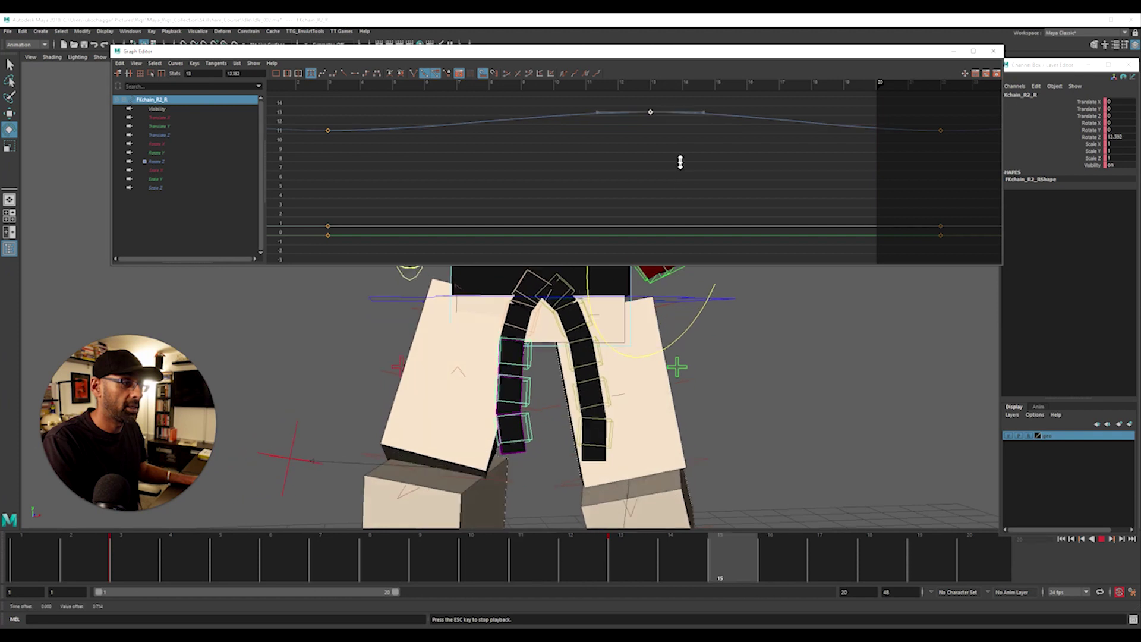
{"action": "scroll", "coordinate": [636, 186], "scroll_direction": "down", "scroll_amount": 5}
{"action": "middle_click_drag", "start_coordinate": [657, 210], "coordinate": [663, 194], "text": "shift"}
{"action": "key", "text": "Escape"}
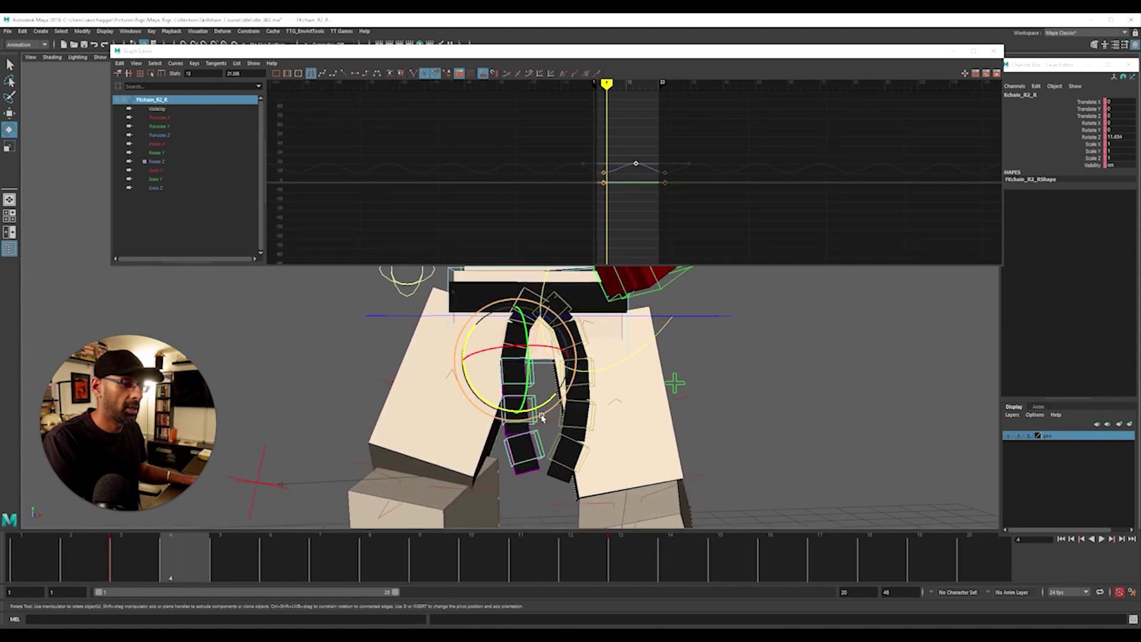
Raise the Rotate Z key of FKchain_R3_R at frame 14 to about 33 while the loop plays.
{"action": "left_click", "coordinate": [535, 414]}
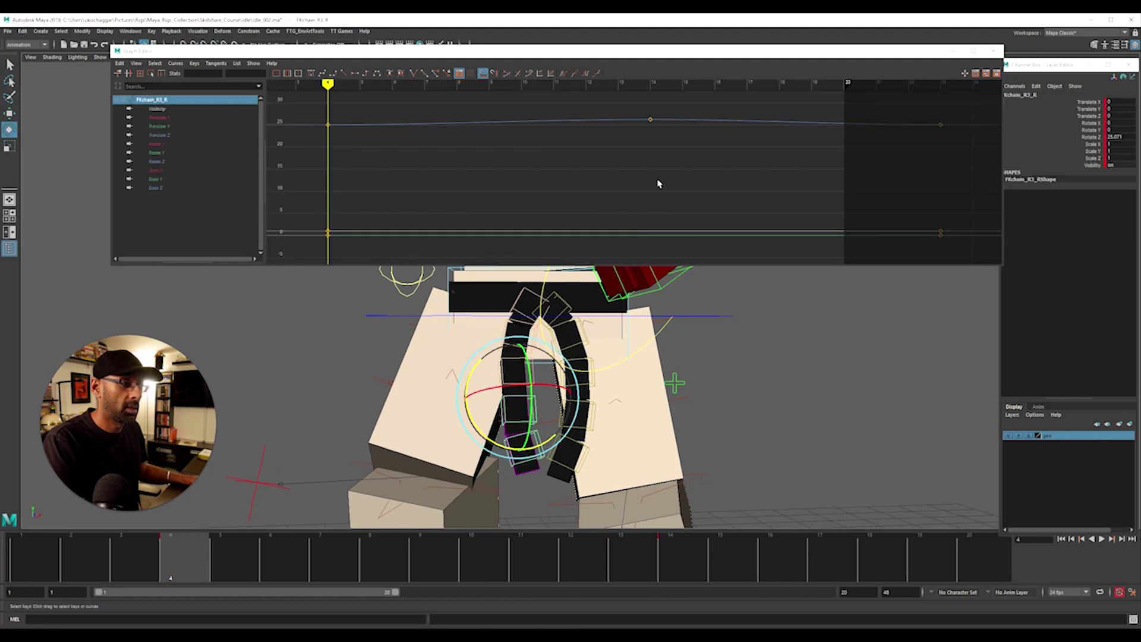
{"action": "left_click_drag", "start_coordinate": [638, 107], "coordinate": [672, 152]}
{"action": "key", "text": "alt+v"}
{"action": "scroll", "coordinate": [664, 190], "scroll_direction": "down", "scroll_amount": 6}
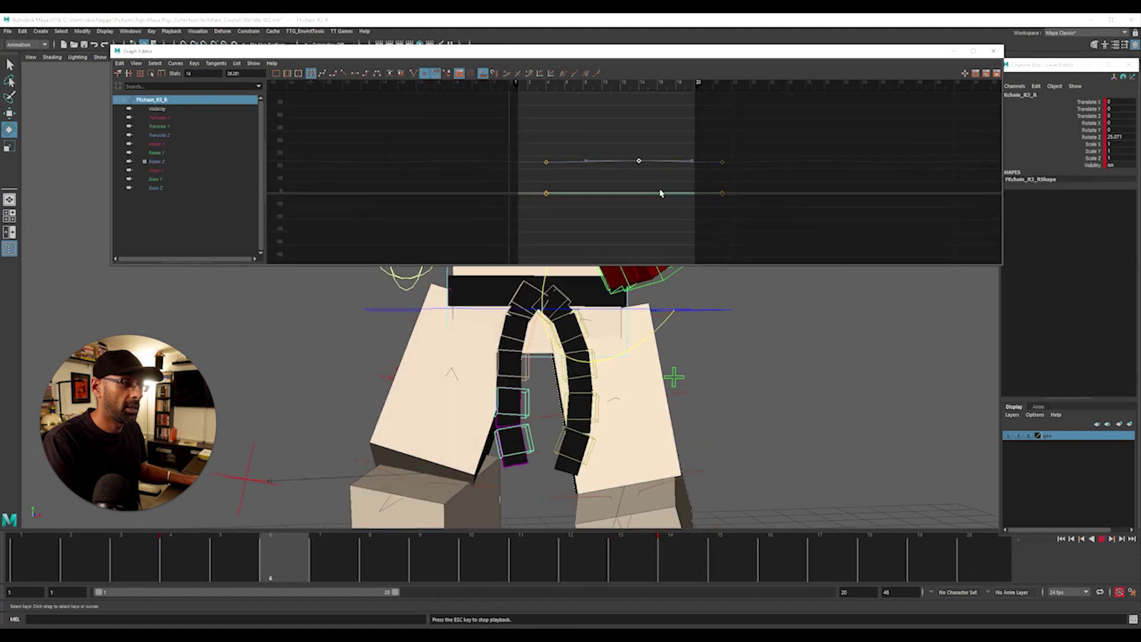
{"action": "mouse_move", "coordinate": [674, 207]}
{"action": "middle_mouse_down"}
{"action": "mouse_move", "coordinate": [675, 196]}
{"action": "mouse_move", "coordinate": [659, 209]}
{"action": "middle_mouse_up"}
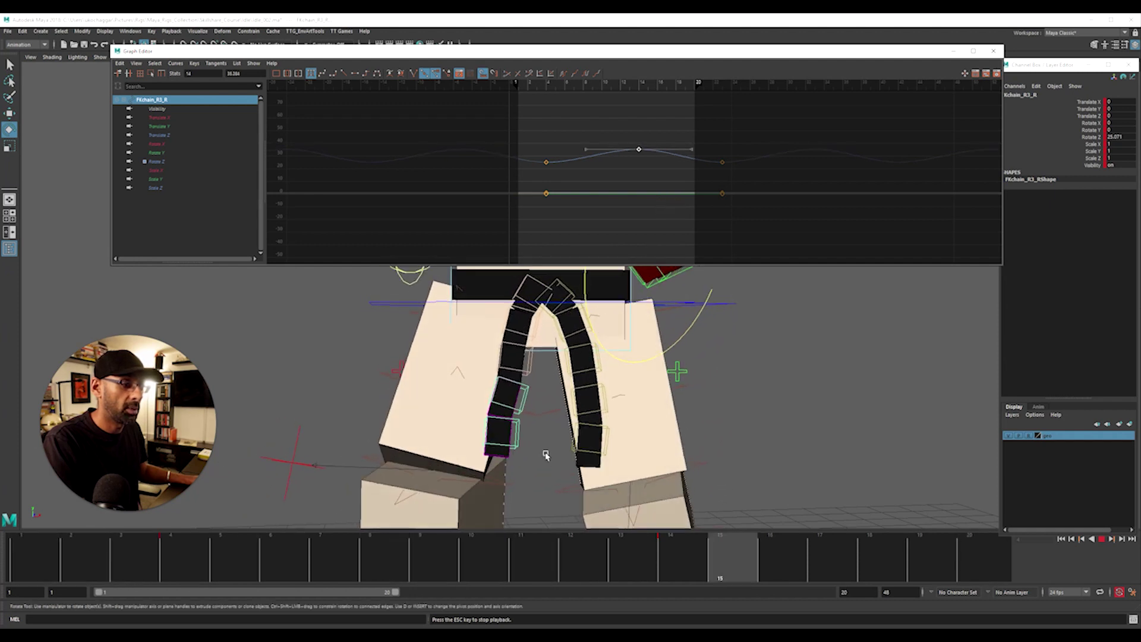
{"action": "key", "text": "alt+v"}
Raise the Rotate Z key of FKchain_R4_R at frame 15 to about 18 while the loop plays.
{"action": "left_click", "coordinate": [550, 502]}
{"action": "left_click", "coordinate": [543, 454]}
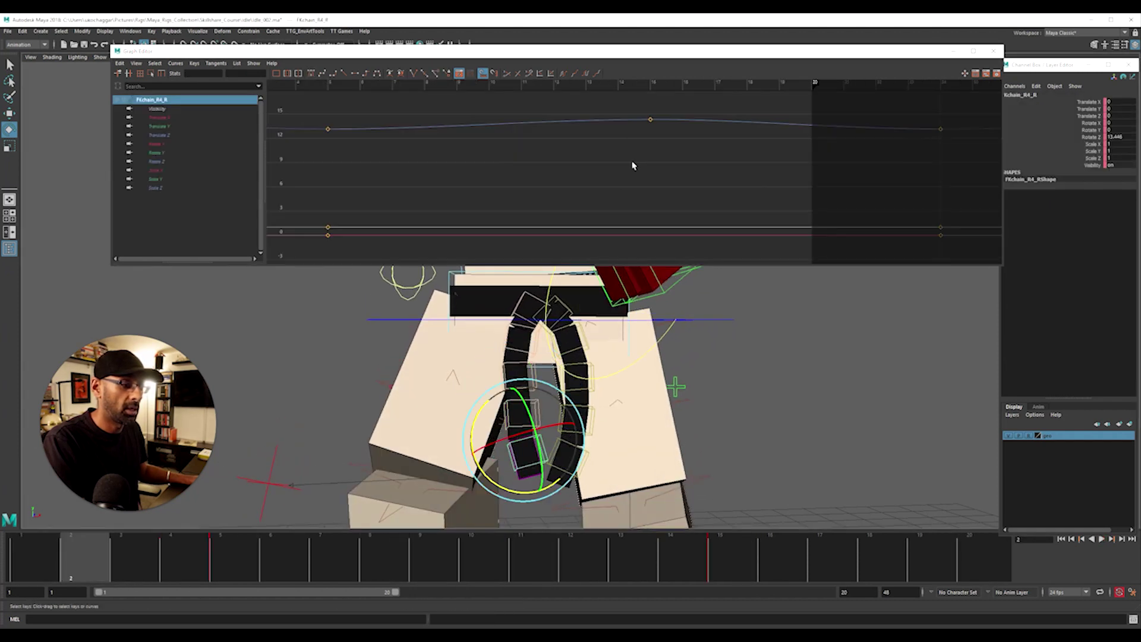
{"action": "key", "text": "alt+v"}
{"action": "left_click", "coordinate": [650, 119]}
{"action": "middle_click_drag", "start_coordinate": [657, 181], "coordinate": [663, 146]}
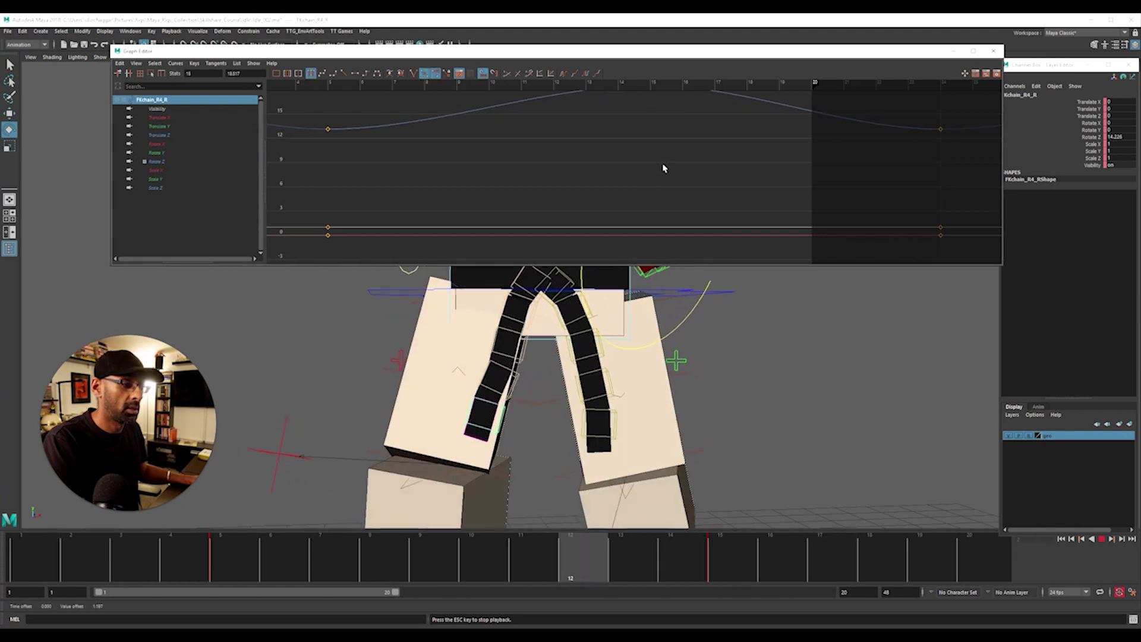
{"action": "key", "text": "Escape"}
Lower the first and last Rotate Z keys of FKchain_R4_R together to about 6 and check the swing in playback.
{"action": "left_click_drag", "start_coordinate": [208, 567], "coordinate": [18, 547]}
{"action": "scroll", "coordinate": [483, 122], "scroll_direction": "down", "scroll_amount": 4}
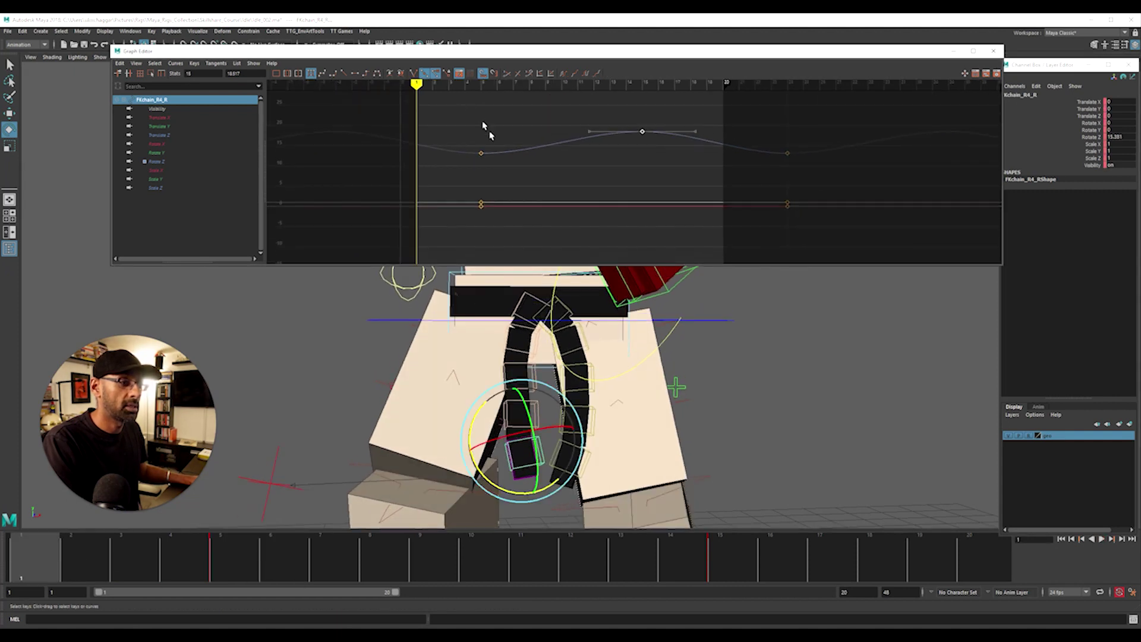
{"action": "left_click_drag", "start_coordinate": [831, 169], "coordinate": [828, 162]}
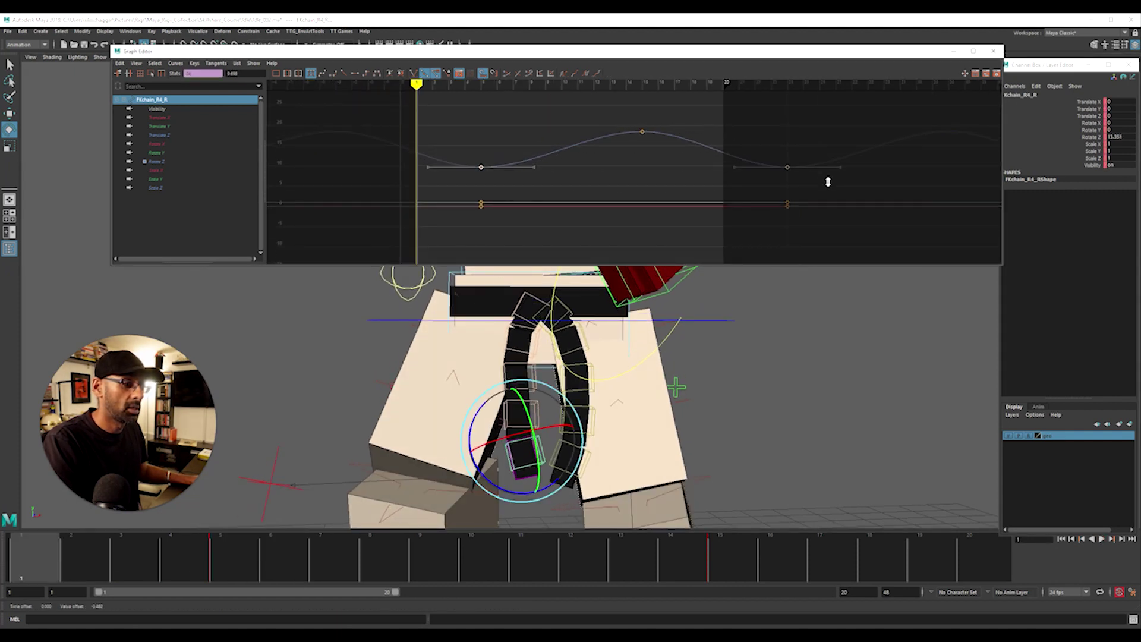
{"action": "key", "text": "alt+v"}
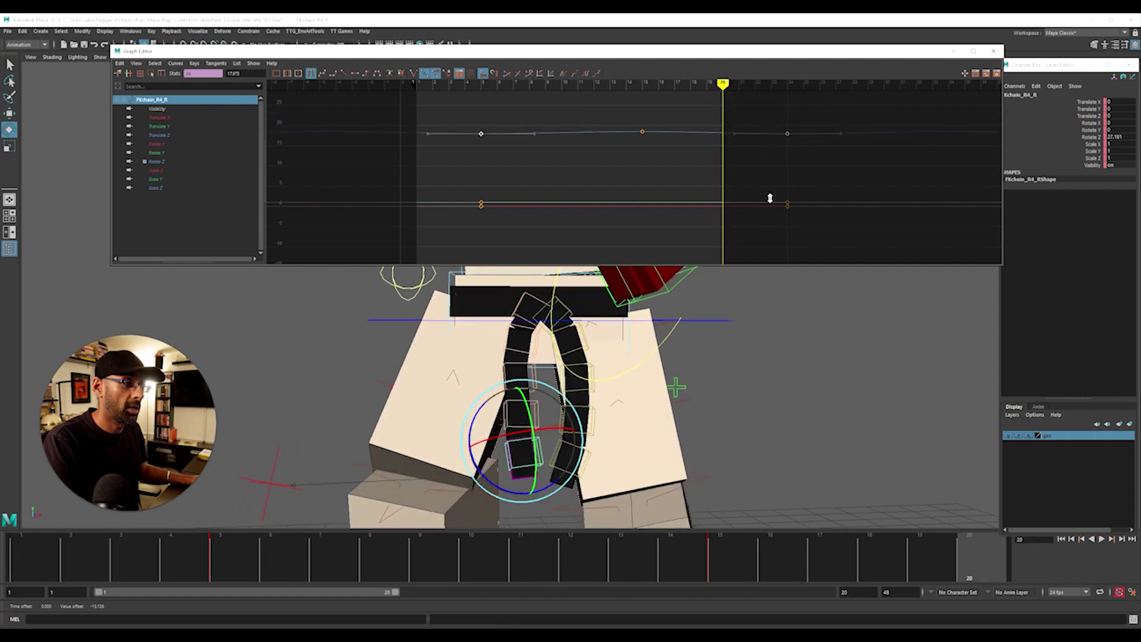
{"action": "key", "text": "alt+v"}
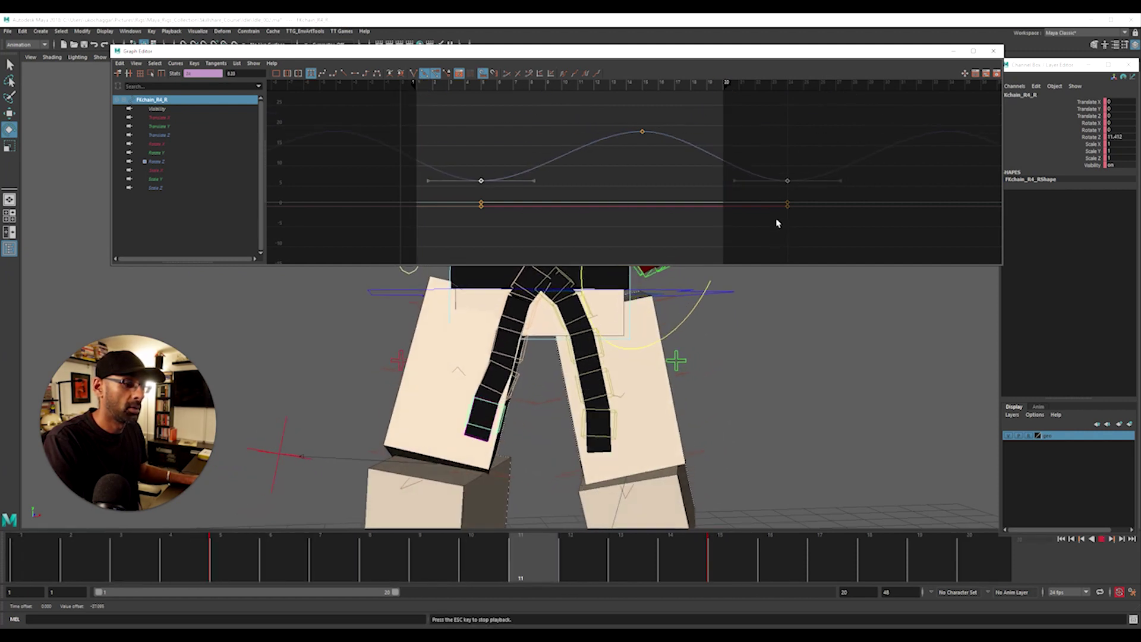
{"action": "key", "text": "Escape"}
Raise the frame 15 Rotate Z key of FKchain_R4_R further, check it in playback and clear the selection.
{"action": "key", "text": "alt+v"}
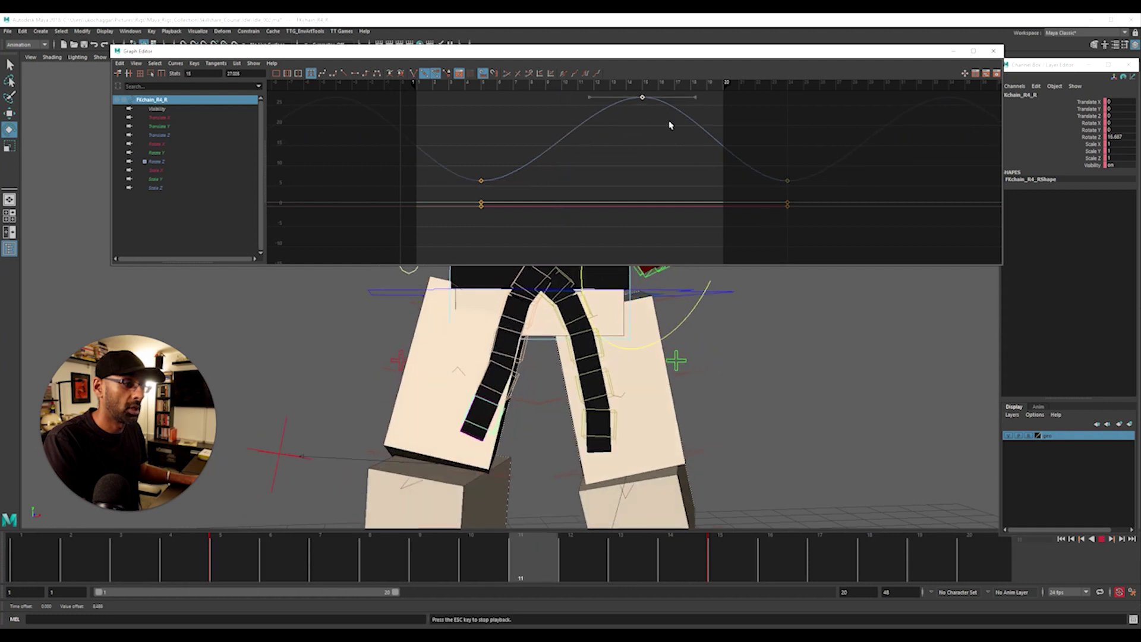
{"action": "key", "text": "Escape"}
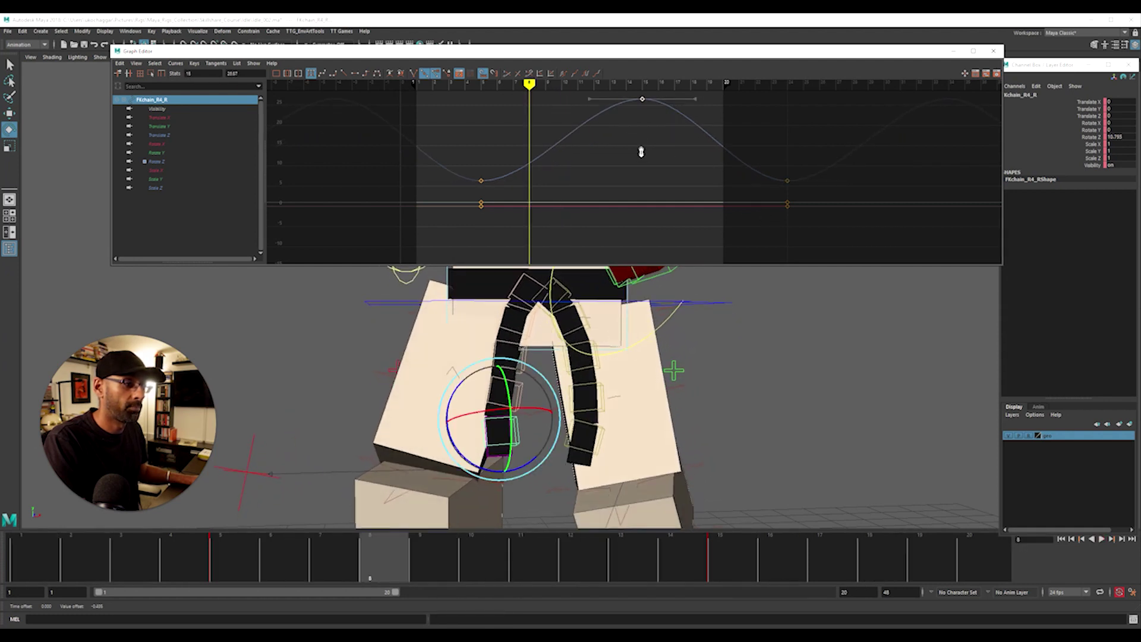
{"action": "key", "text": "alt+v"}
{"action": "key", "text": "Escape"}
{"action": "left_click", "coordinate": [701, 424]}
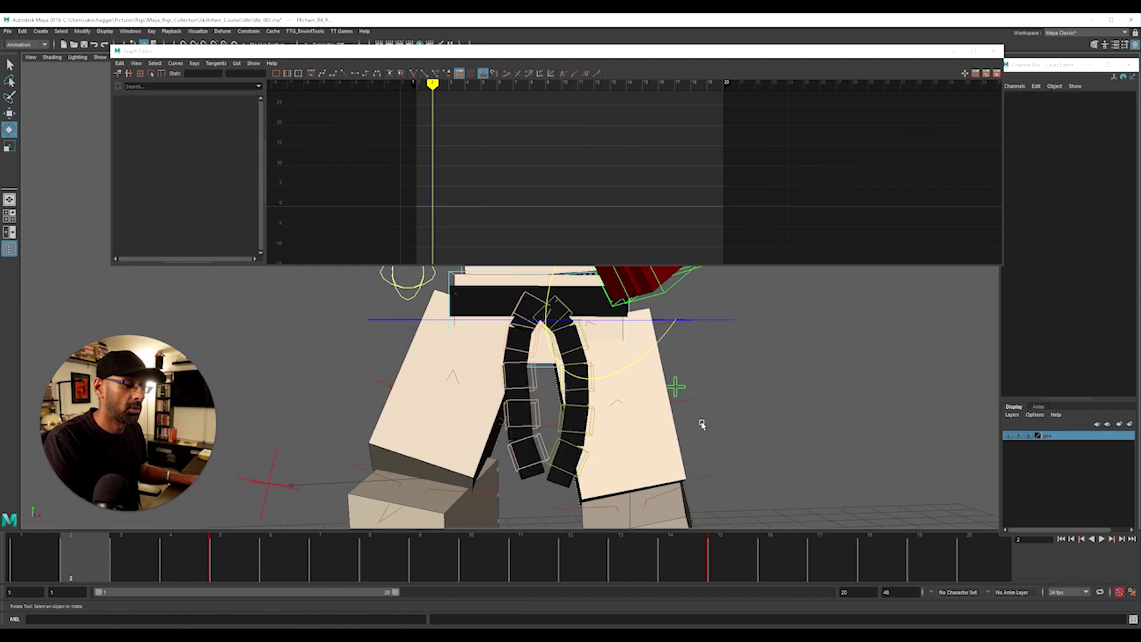
Lower the Rotate Z key of FKchain_R3_R at frame 14 to about 30.
{"action": "left_click", "coordinate": [536, 412]}
{"action": "left_click_drag", "start_coordinate": [410, 573], "coordinate": [684, 580]}
{"action": "left_click", "coordinate": [651, 120]}
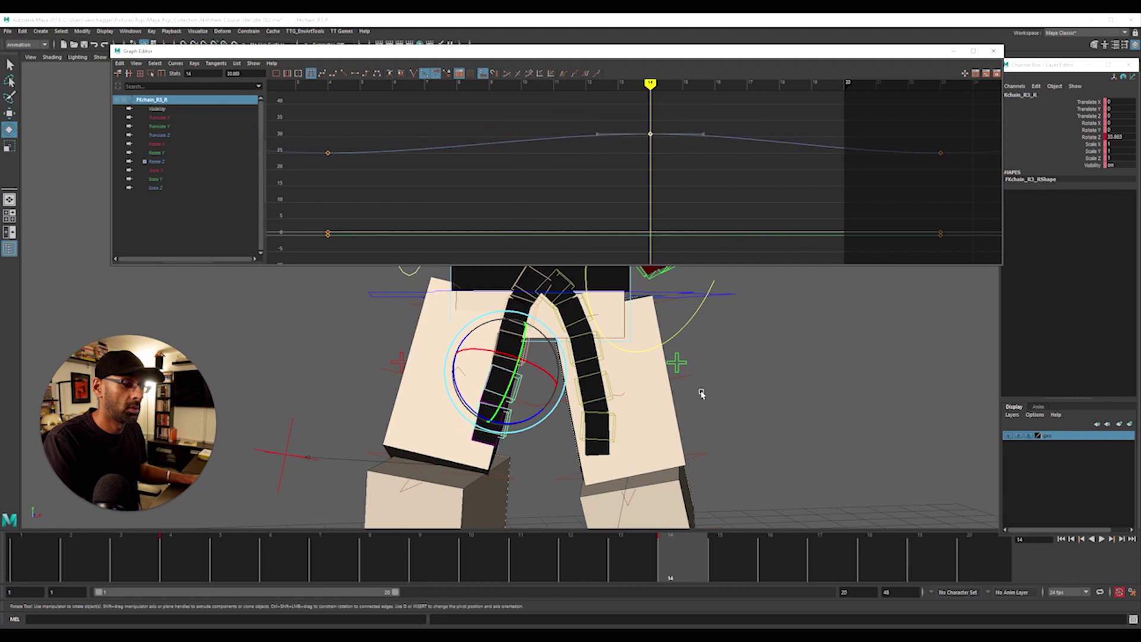
{"action": "left_click", "coordinate": [658, 407]}
Raise the whole Rotate Z curve of FKchain_R2_R by about 4.6 and play the loop.
{"action": "left_click", "coordinate": [527, 354]}
{"action": "left_click", "coordinate": [656, 118]}
{"action": "middle_click_drag", "start_coordinate": [660, 164], "coordinate": [664, 137], "text": "shift"}
{"action": "key", "text": "alt+v"}
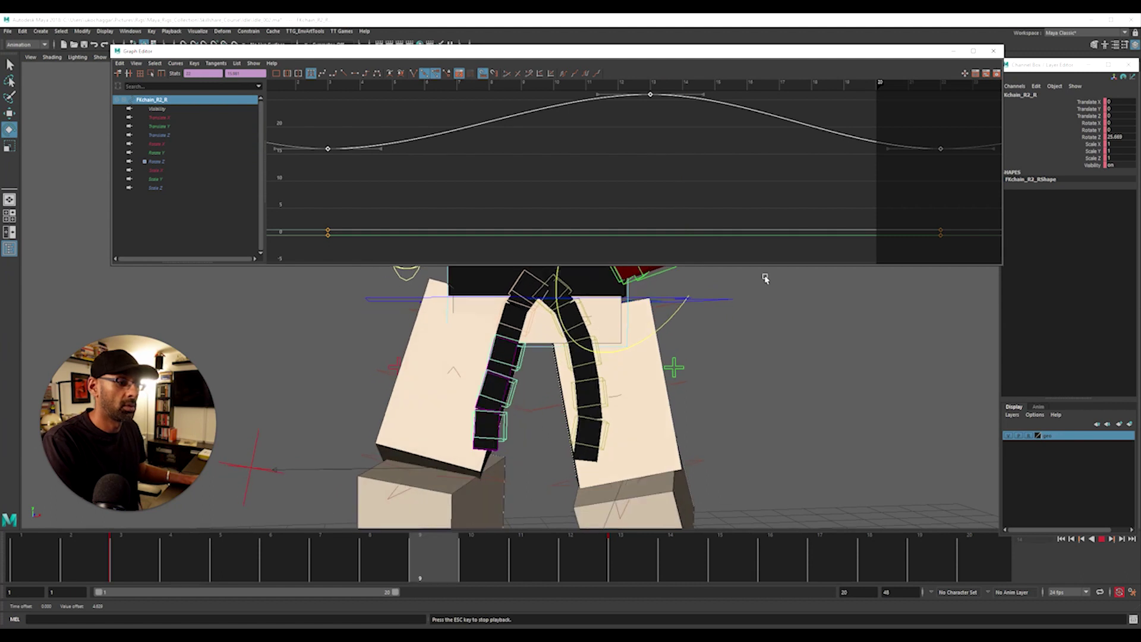
Rotate FKchain_R4_R to about 35.5 in Z at frame 16, delete its frame 15 key and play the loop.
{"action": "left_click_drag", "start_coordinate": [512, 572], "coordinate": [779, 581]}
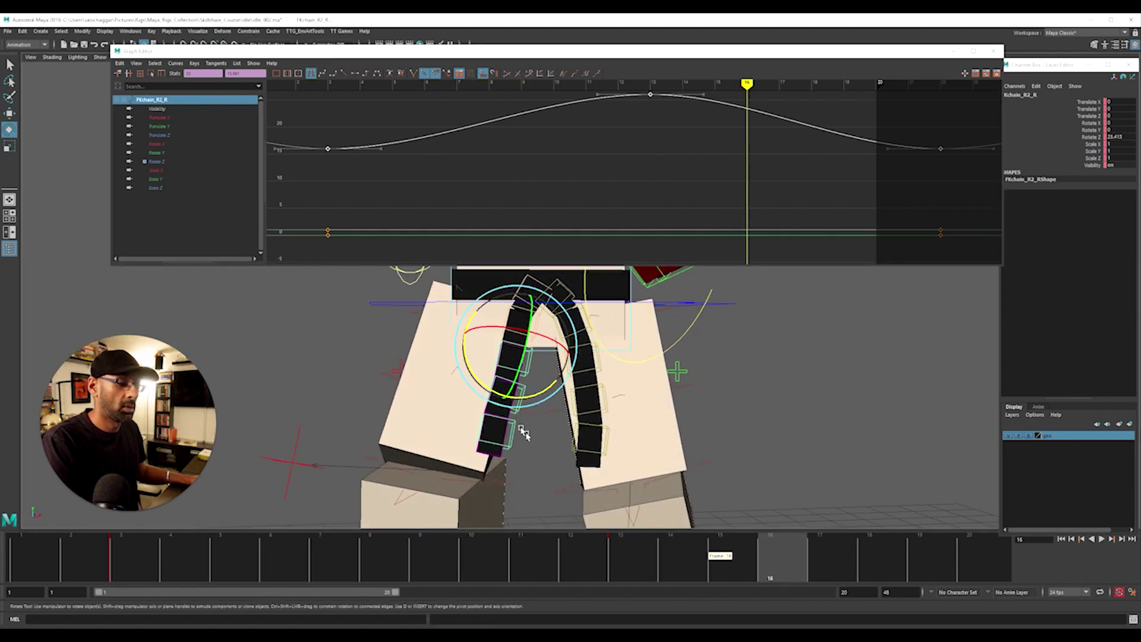
{"action": "left_click", "coordinate": [525, 460]}
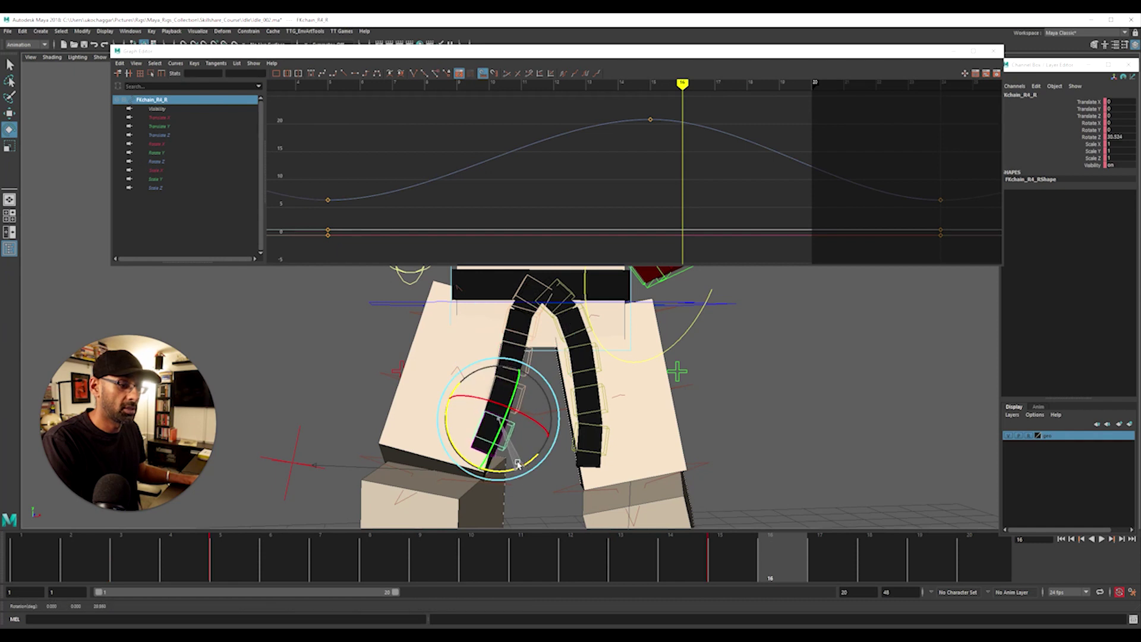
{"action": "key", "text": "alt+v"}
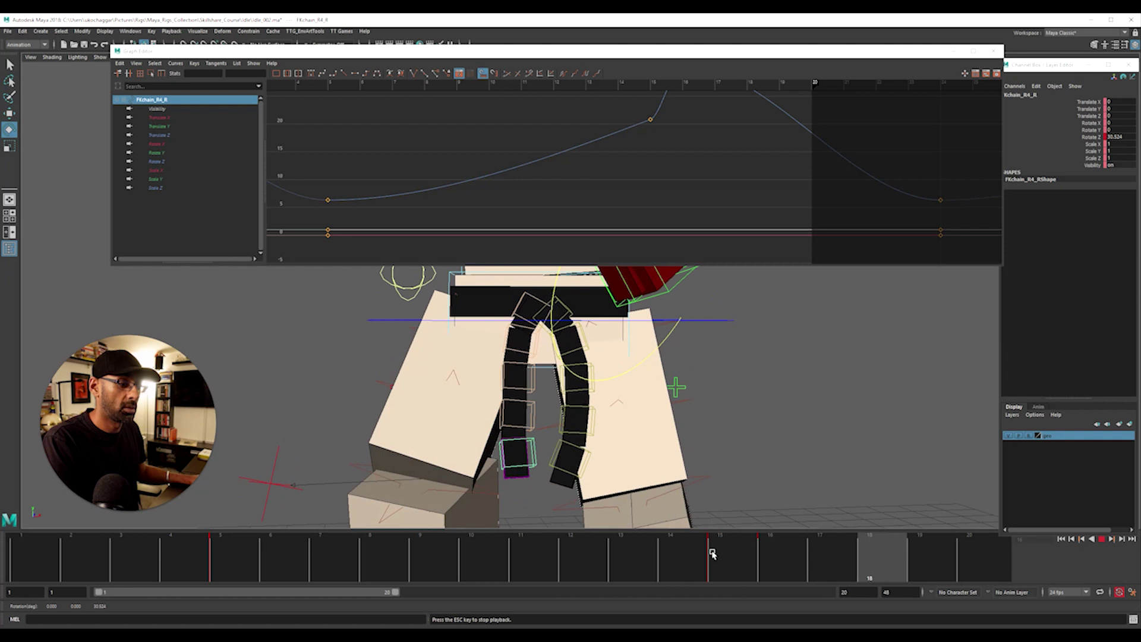
{"action": "left_click", "coordinate": [726, 570]}
{"action": "right_click", "coordinate": [725, 570]}
{"action": "left_click", "coordinate": [758, 452]}
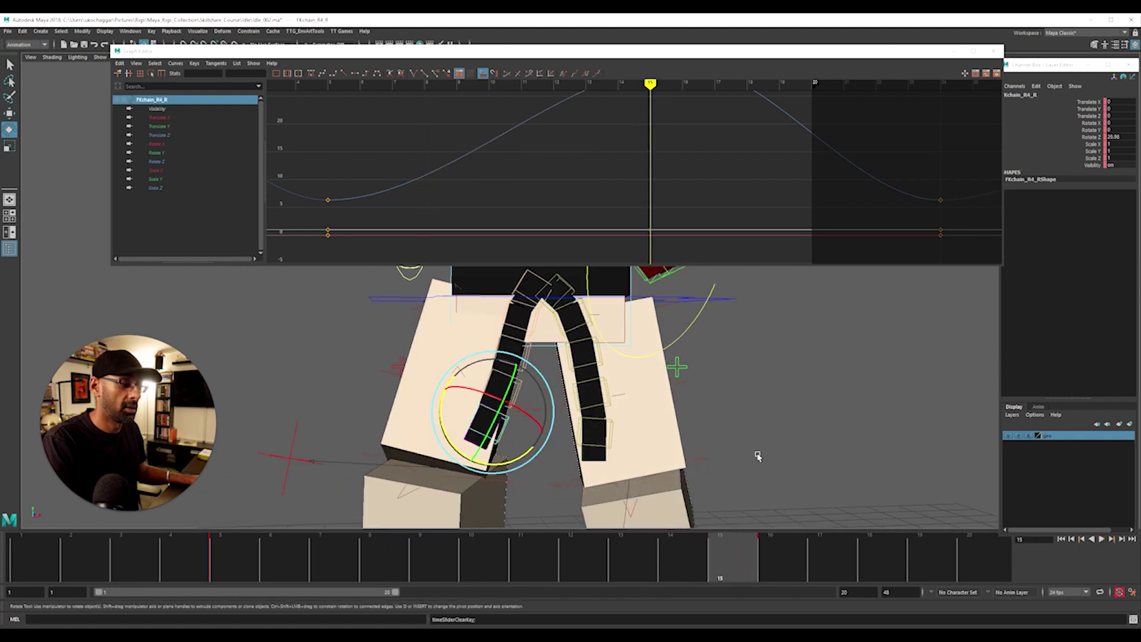
{"action": "key", "text": "alt+v"}
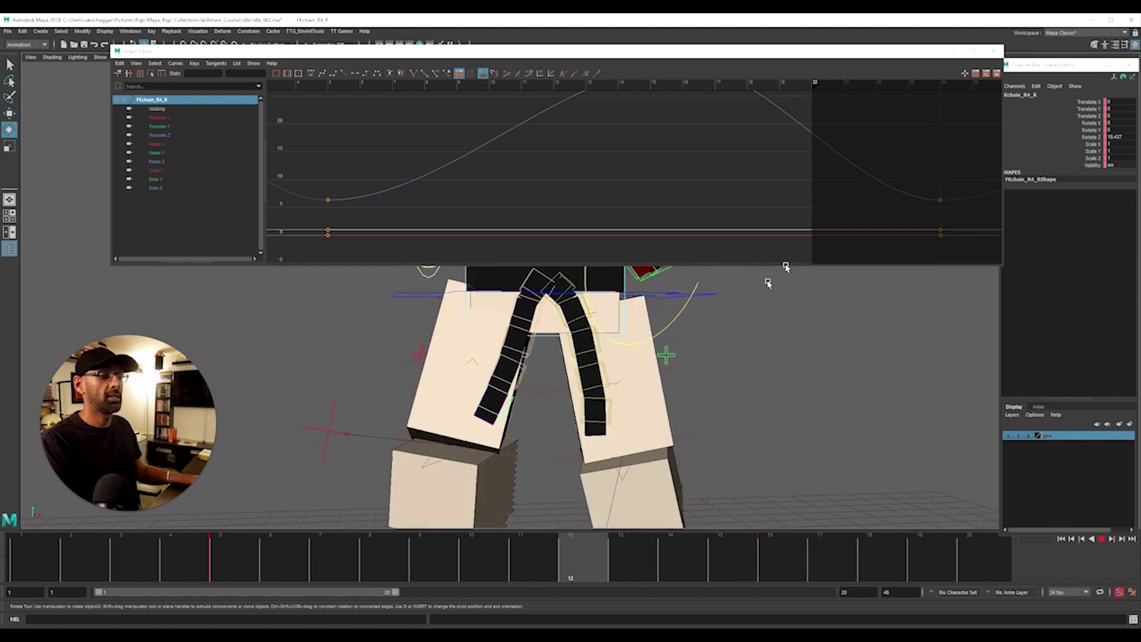
Minimize the Graph Editor and review the fighter's full idle loop in playback.
{"action": "left_click", "coordinate": [954, 52]}
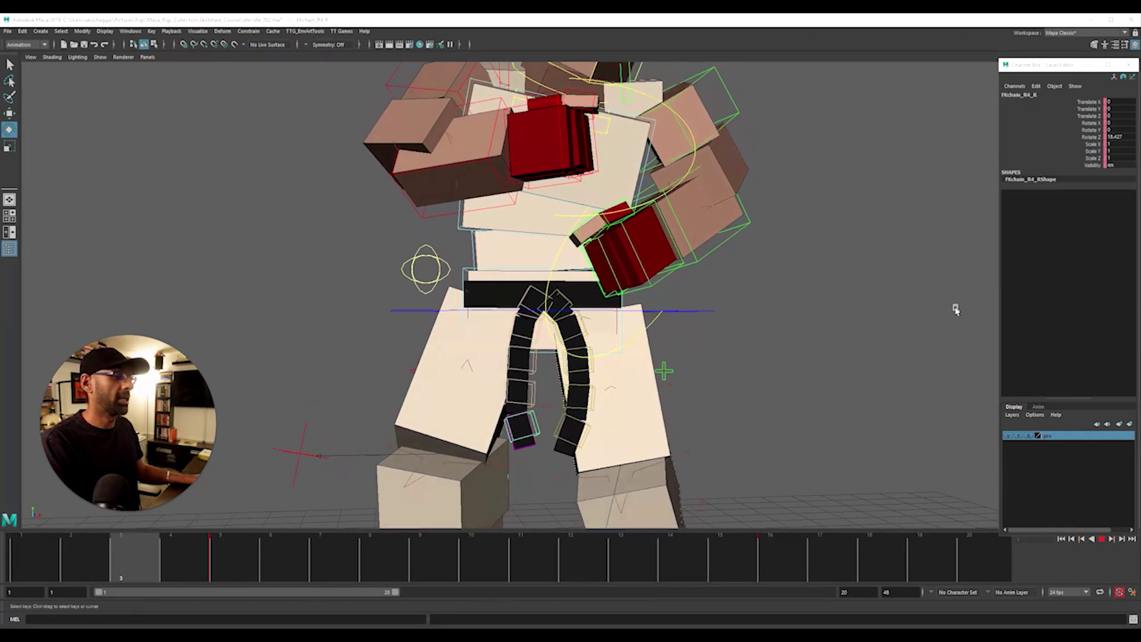
{"action": "key", "text": "e"}
{"action": "key", "text": "Escape"}
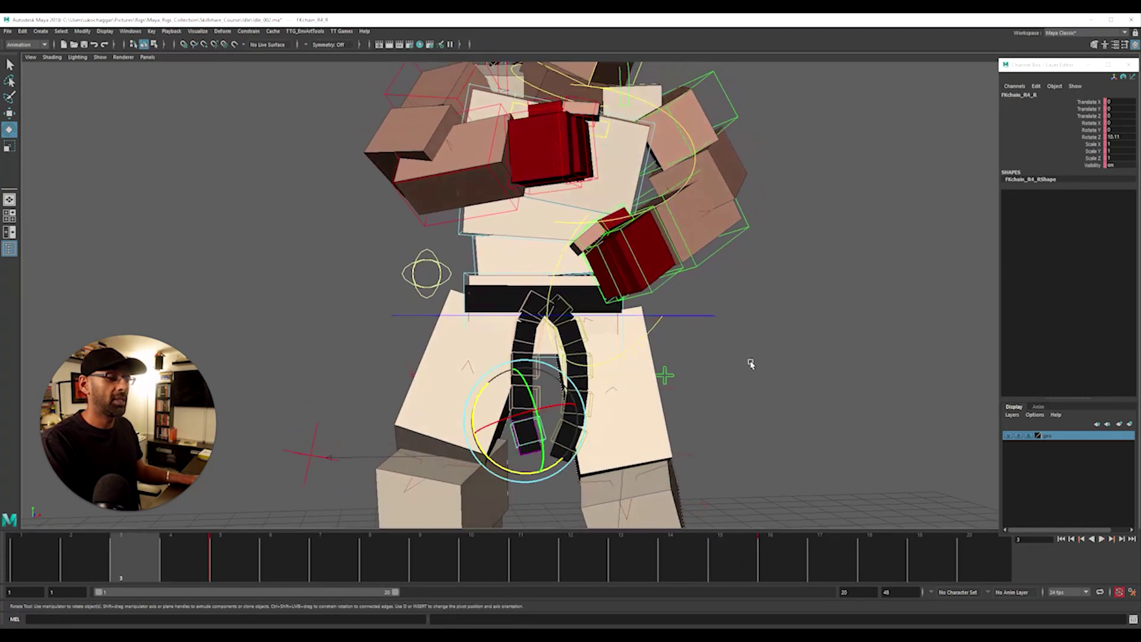
{"action": "key", "text": "q"}
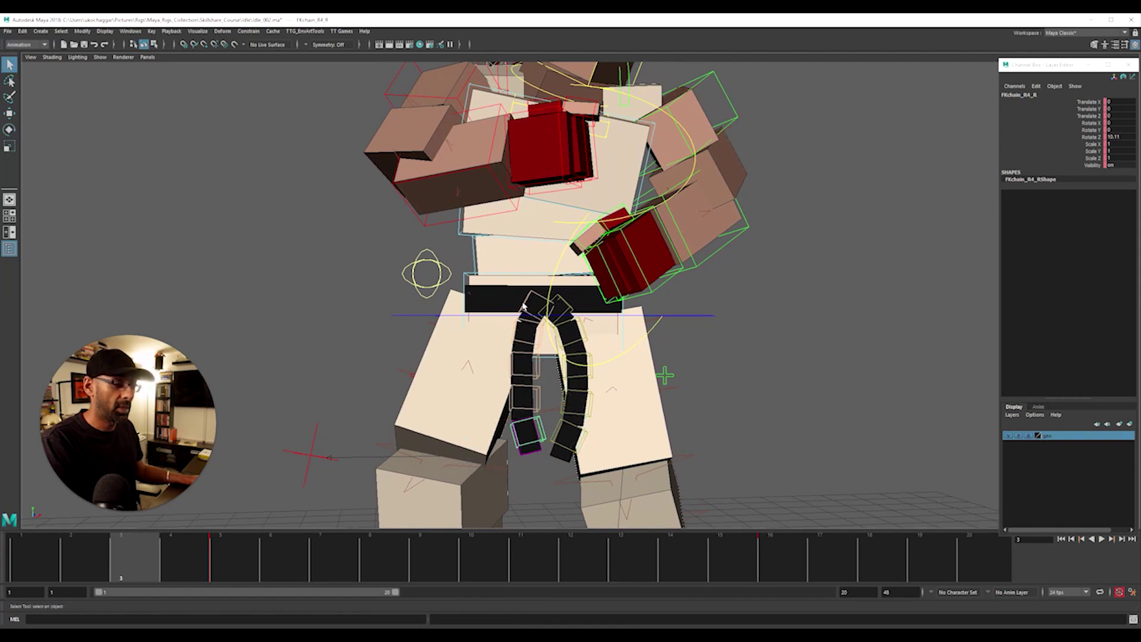
Bring the Graph Editor back up.
{"action": "key", "text": "alt+Tab"}
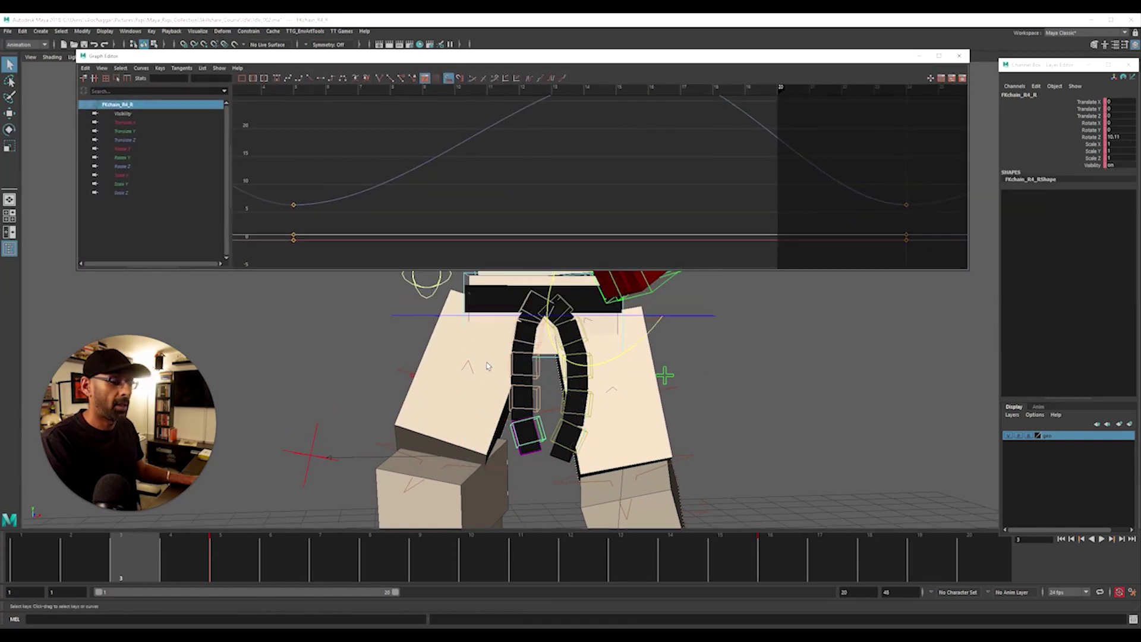
{"action": "left_click", "coordinate": [571, 310]}
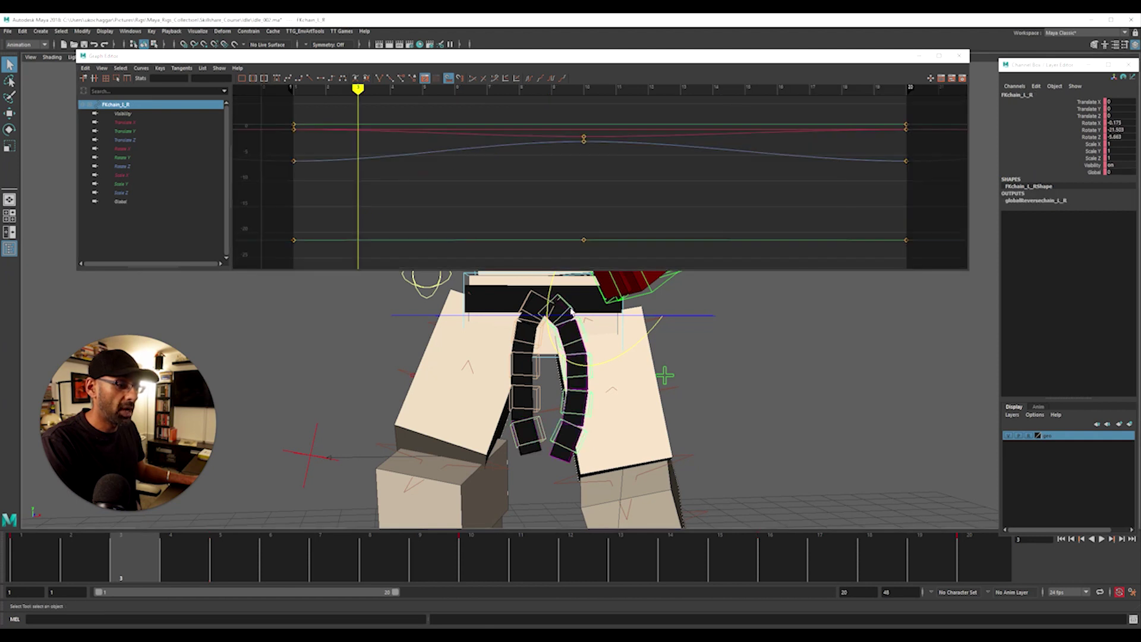
{"action": "left_click", "coordinate": [587, 340], "text": "shift"}
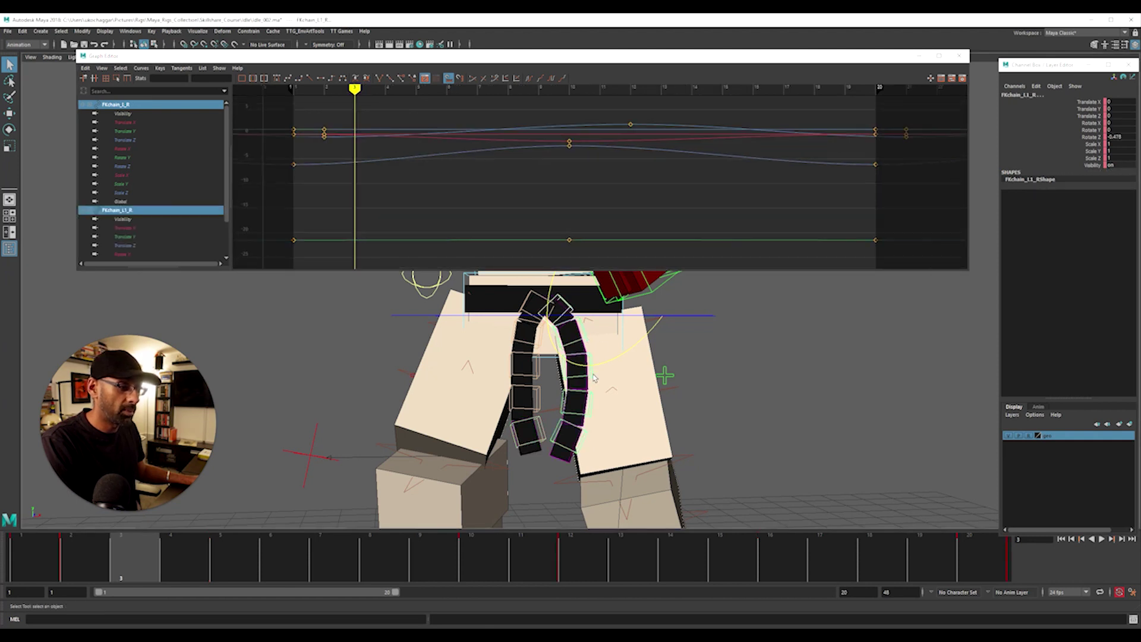
{"action": "left_click", "coordinate": [594, 379], "text": "shift"}
{"action": "left_click", "coordinate": [586, 443], "text": "shift"}
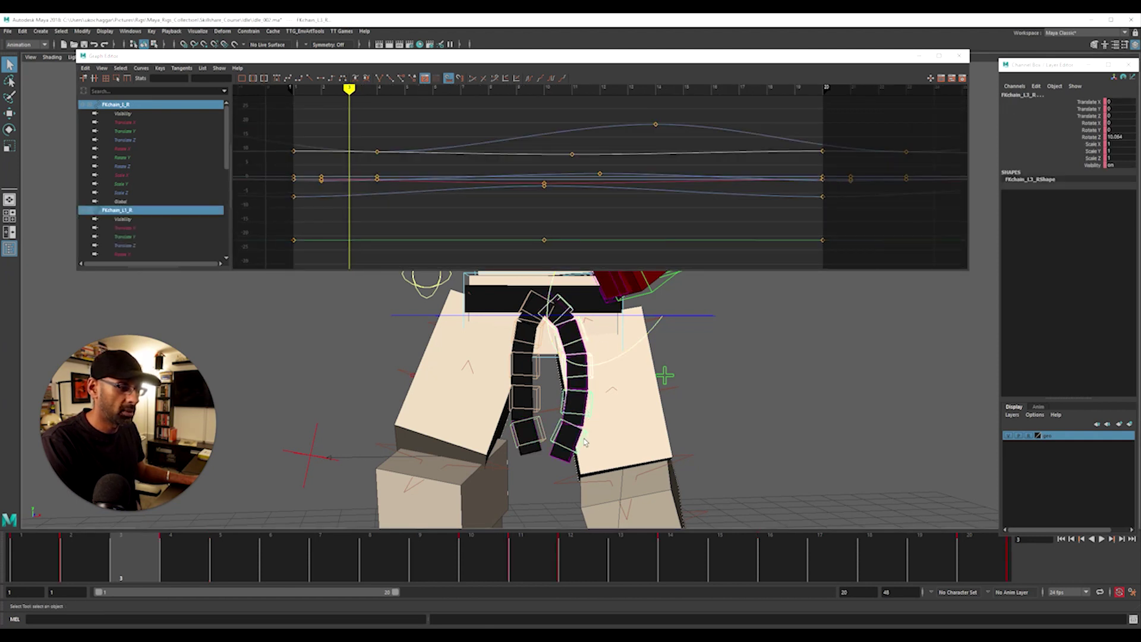
{"action": "left_click", "coordinate": [585, 443], "text": "shift"}
{"action": "left_click", "coordinate": [789, 398]}
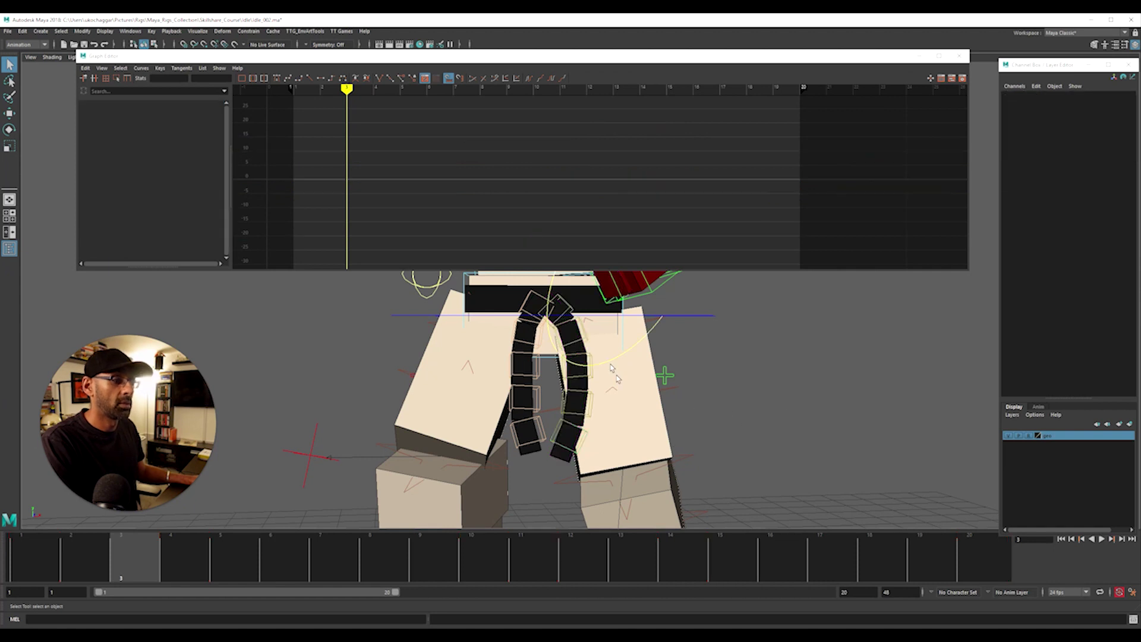
Select the belt controls FKchain_L_R through FKchain_L4_R and shift all their animation keys 3 frames later.
{"action": "left_click", "coordinate": [571, 314]}
{"action": "left_click", "coordinate": [590, 370], "text": "shift"}
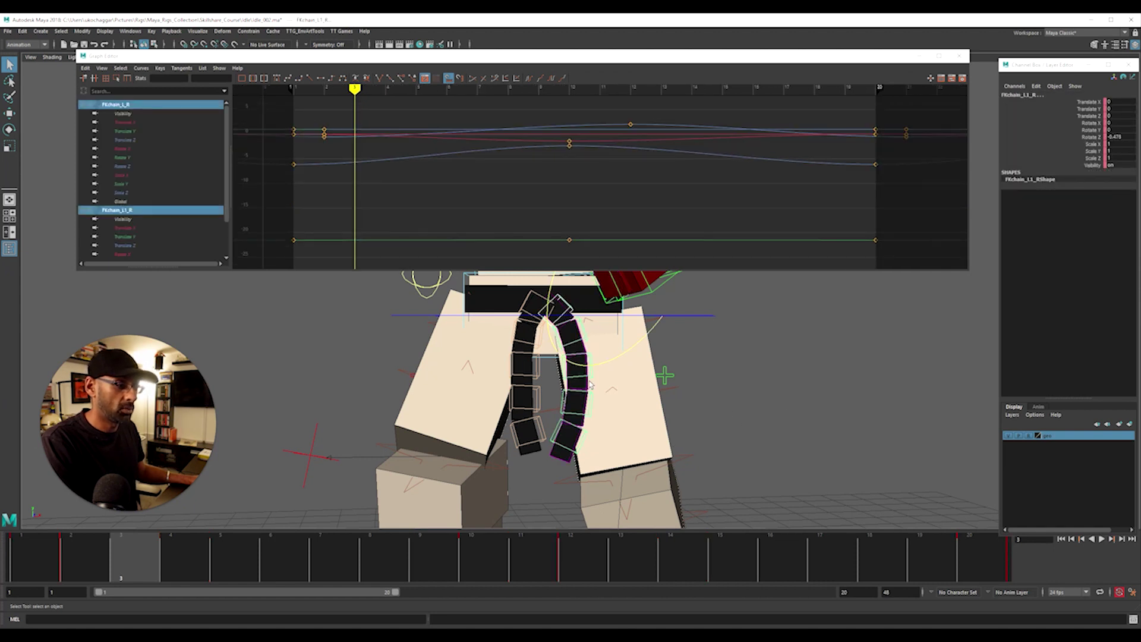
{"action": "left_click", "coordinate": [580, 438], "text": "shift"}
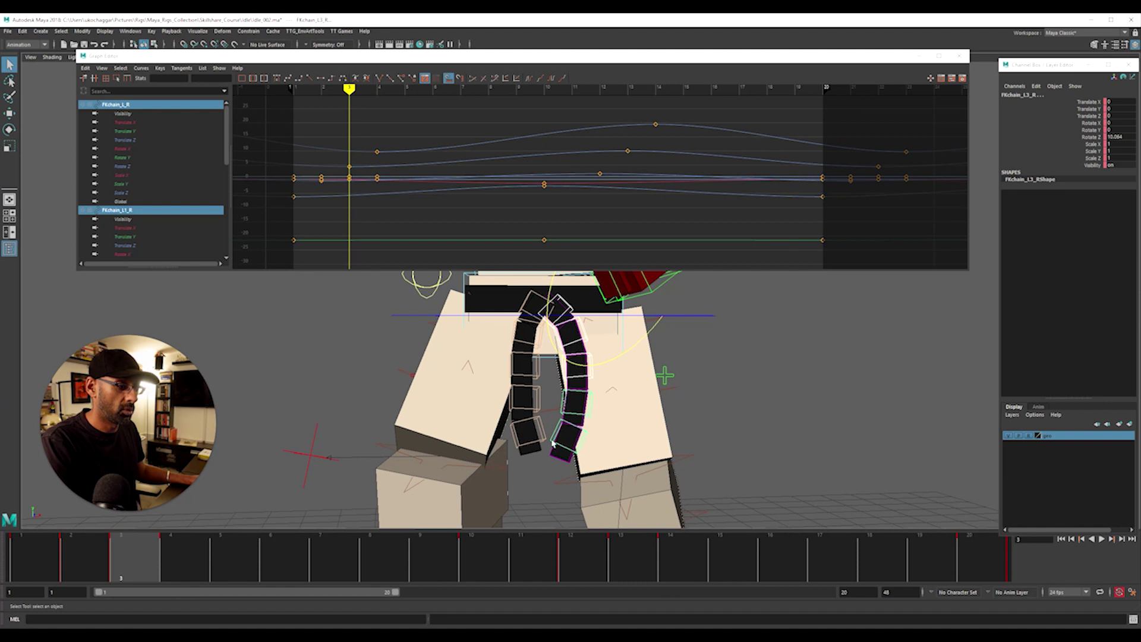
{"action": "left_click", "coordinate": [552, 442], "text": "shift"}
{"action": "scroll", "coordinate": [598, 174], "scroll_direction": "down", "scroll_amount": 5}
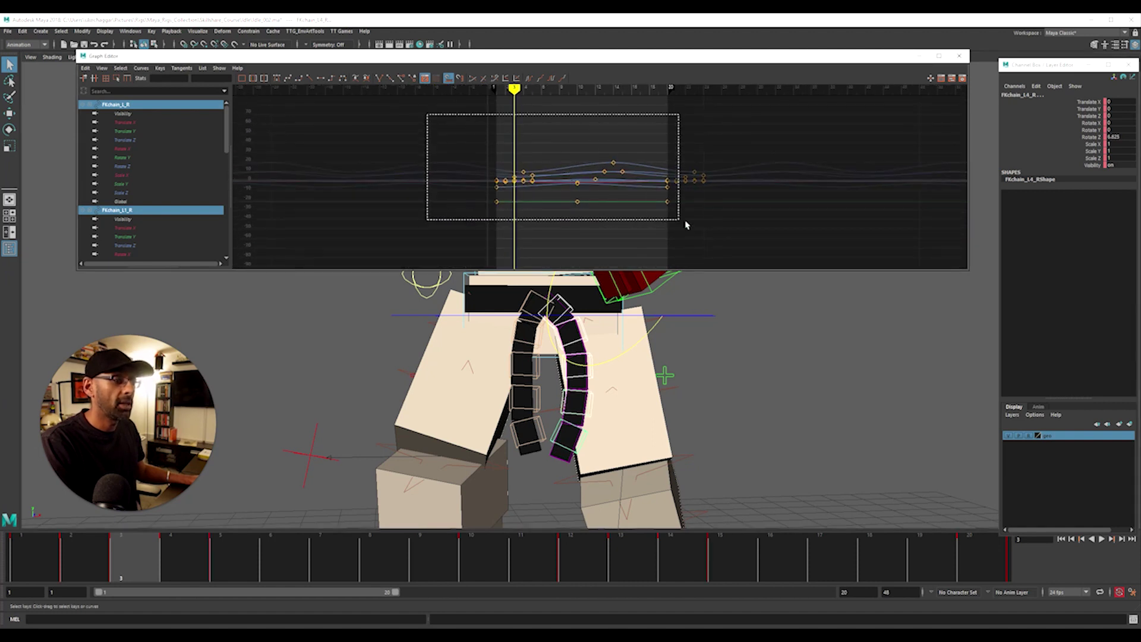
{"action": "left_click_drag", "start_coordinate": [686, 224], "coordinate": [713, 231]}
{"action": "middle_click_drag", "start_coordinate": [725, 228], "coordinate": [741, 227], "text": "shift"}
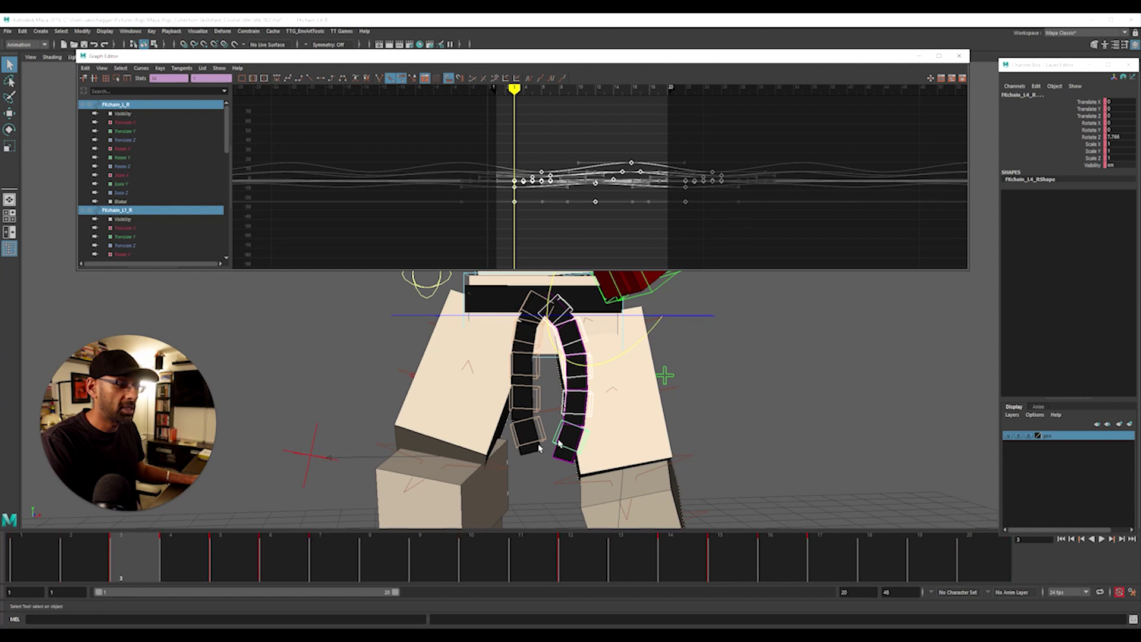
{"action": "middle_click_drag", "start_coordinate": [603, 236], "coordinate": [610, 237], "text": "shift"}
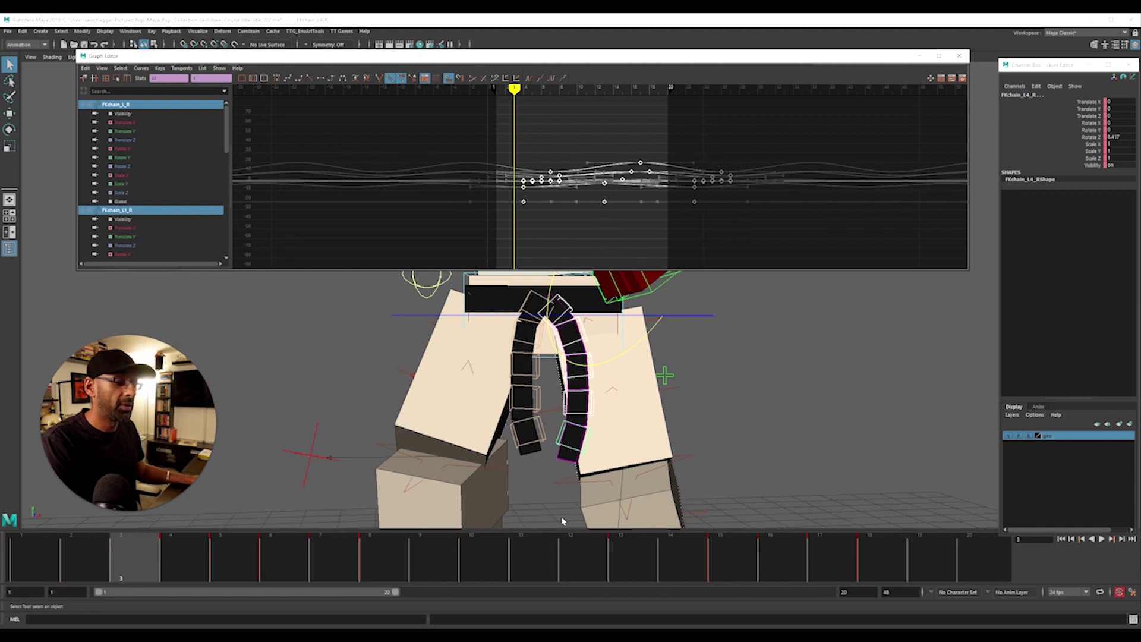
Clear the Graph Editor from view, play the loop with control curves hidden, and examine both belt strands from several angles.
{"action": "left_click_drag", "start_coordinate": [795, 57], "coordinate": [1140, 156]}
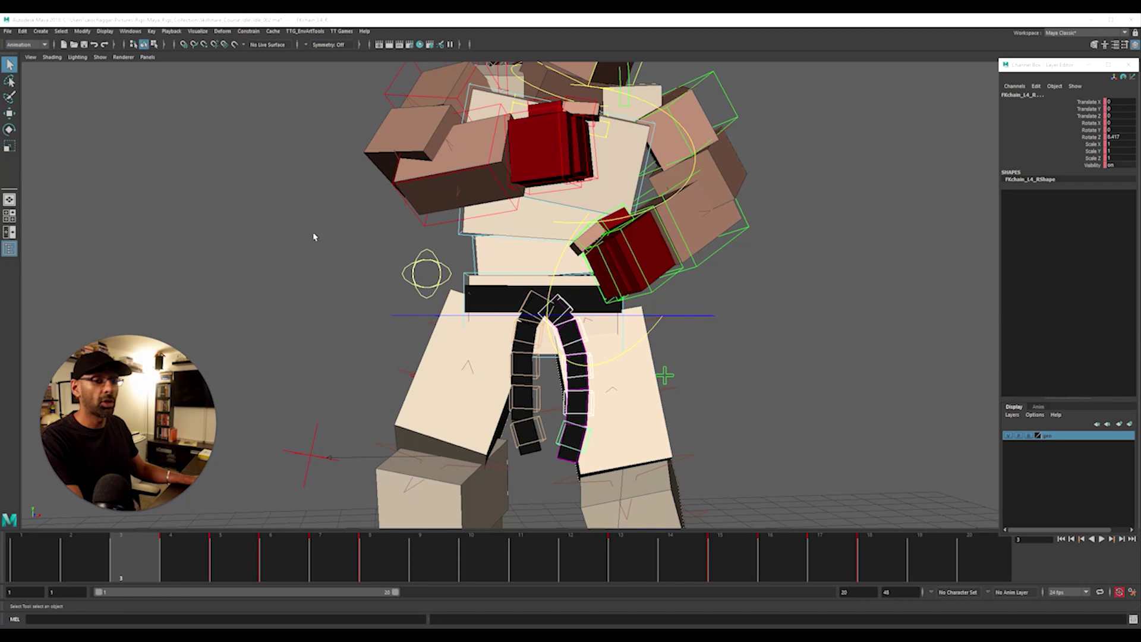
{"action": "key", "text": "alt+v"}
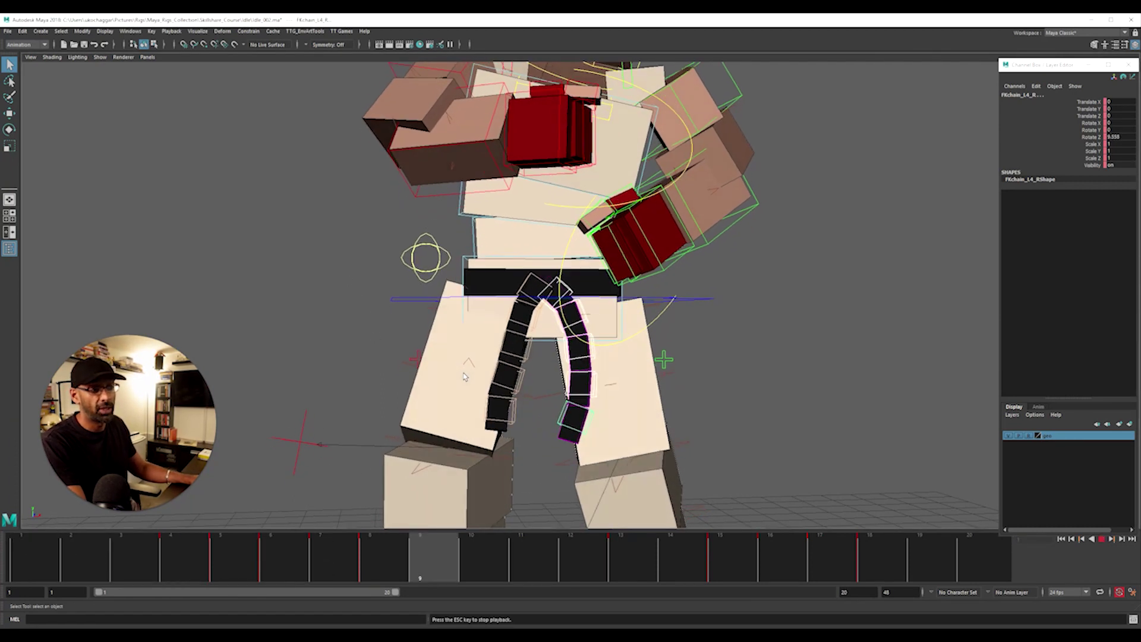
{"action": "right_click_drag", "start_coordinate": [761, 297], "coordinate": [690, 295], "text": "alt"}
{"action": "key", "text": "alt+1"}
{"action": "right_click_drag", "start_coordinate": [772, 295], "coordinate": [642, 300], "text": "alt"}
{"action": "left_click", "coordinate": [696, 316]}
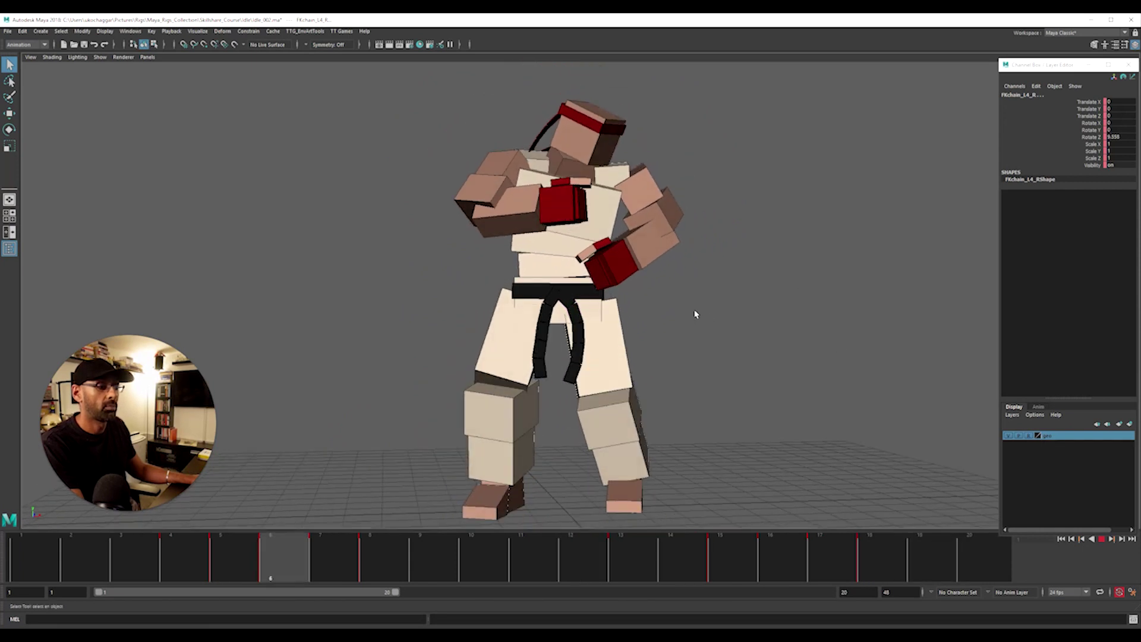
{"action": "left_click_drag", "start_coordinate": [695, 315], "coordinate": [736, 327], "text": "alt"}
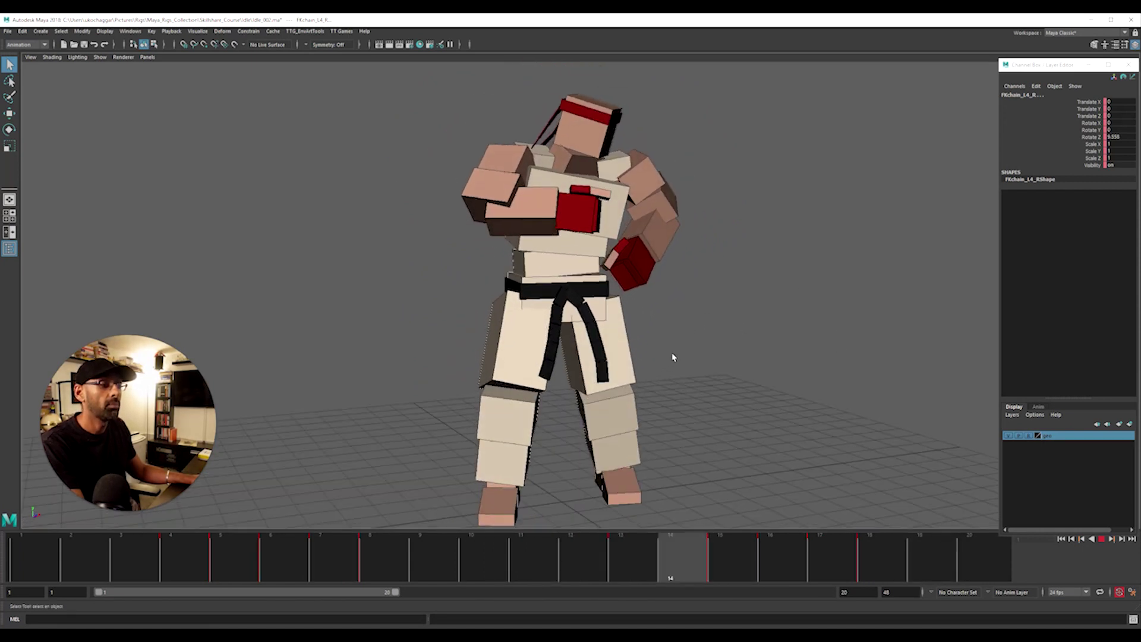
{"action": "left_click", "coordinate": [416, 413]}
{"action": "scroll", "coordinate": [711, 410], "scroll_direction": "up", "scroll_amount": 5}
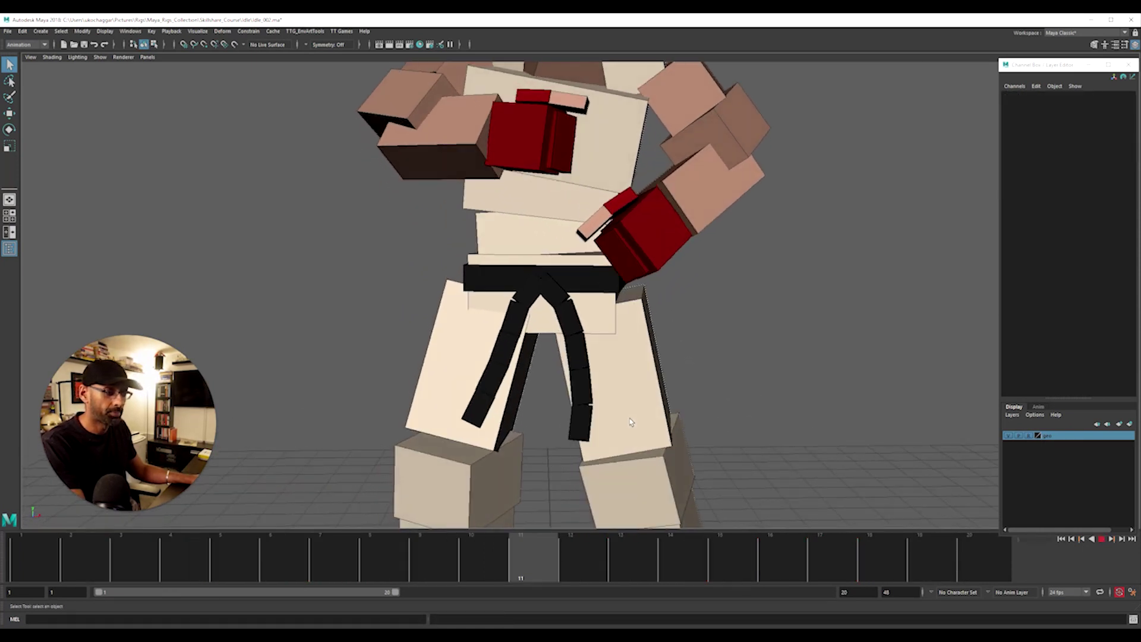
Increase the Z rotation of the belt tip control FKchain_L4_R at frame 18 and play the loop.
{"action": "key", "text": "alt+v"}
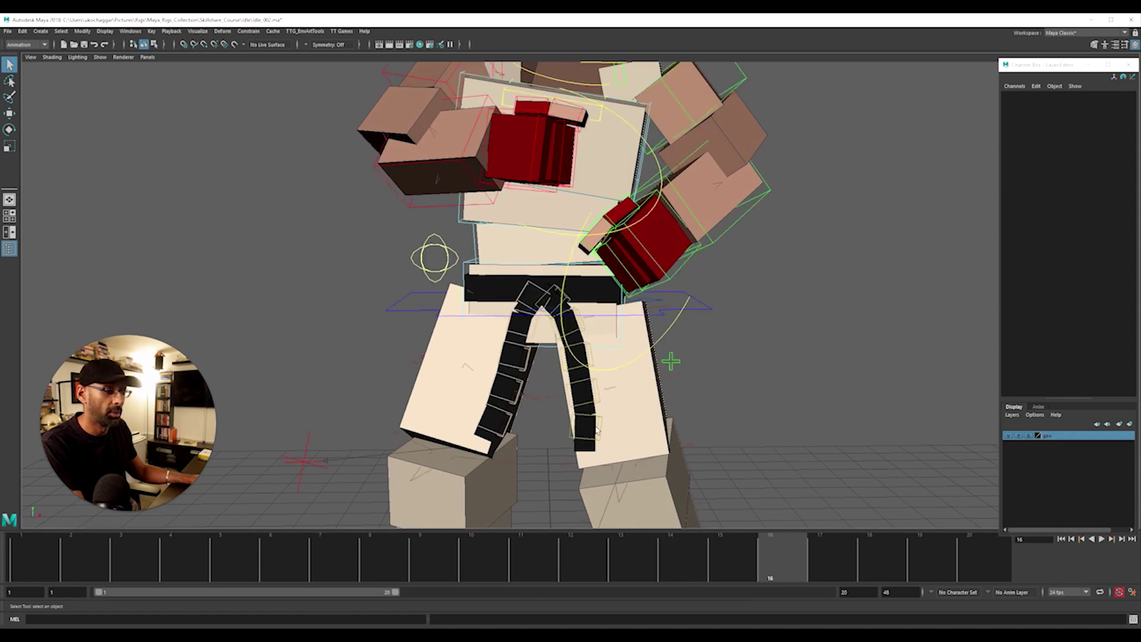
{"action": "left_click", "coordinate": [597, 430]}
{"action": "left_click_drag", "start_coordinate": [447, 570], "coordinate": [870, 570]}
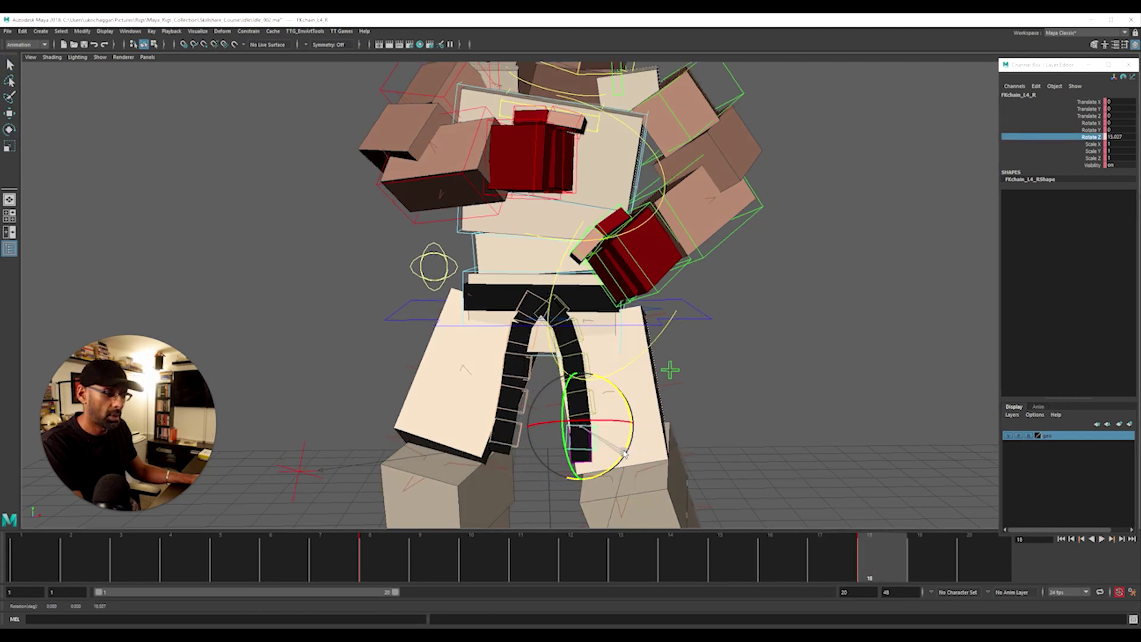
{"action": "key", "text": "alt+v"}
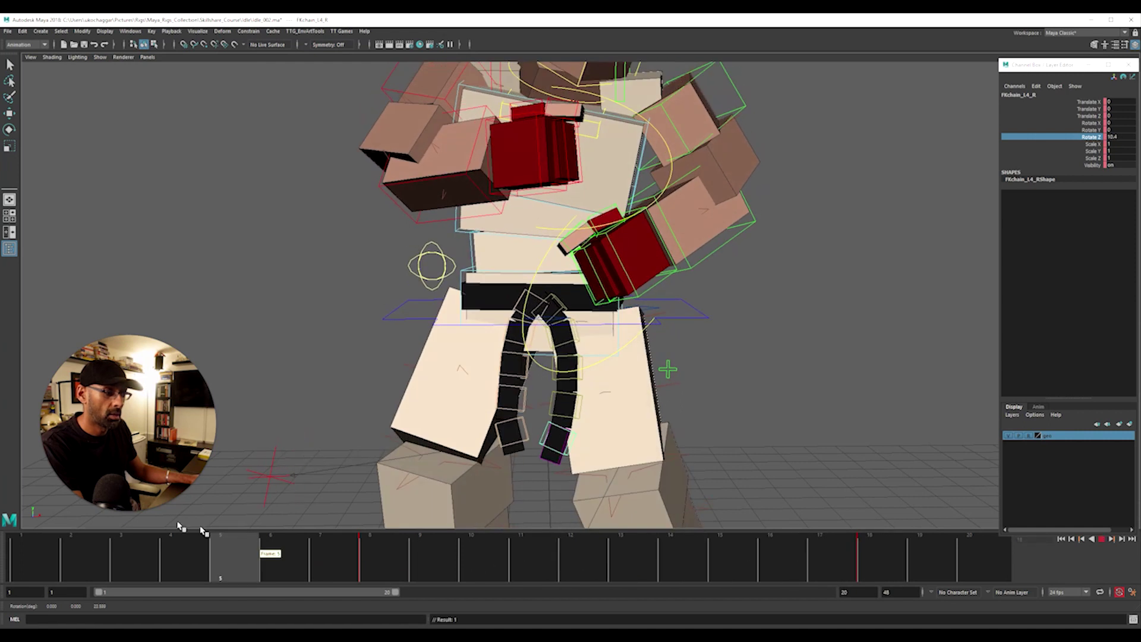
Hide the control curves and review the whole fighter's idle loop in playback.
{"action": "left_click", "coordinate": [846, 362]}
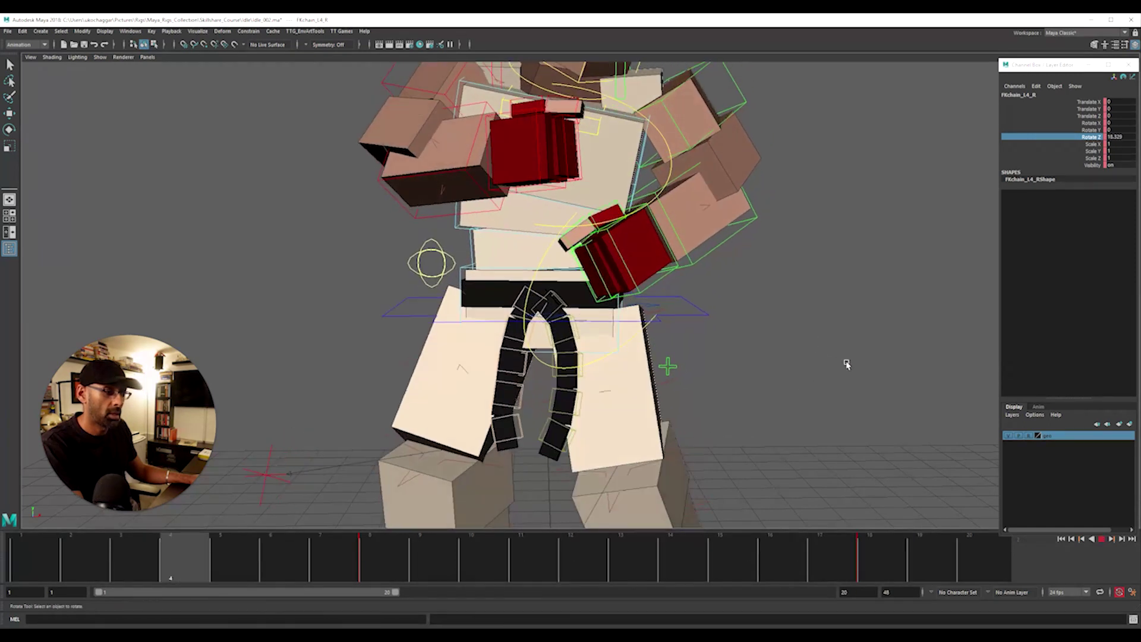
{"action": "right_click_drag", "start_coordinate": [845, 362], "coordinate": [775, 360], "text": "alt"}
{"action": "key", "text": "alt+1"}
{"action": "left_click_drag", "start_coordinate": [750, 361], "coordinate": [618, 374], "text": "alt"}
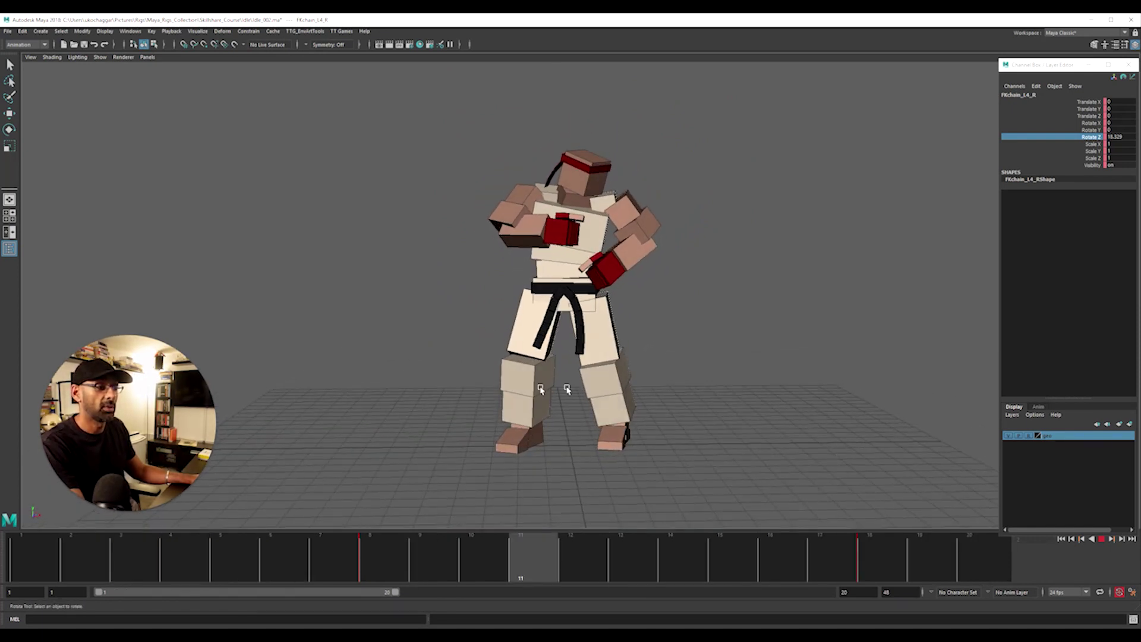
{"action": "right_click_drag", "start_coordinate": [565, 387], "coordinate": [579, 389], "text": "alt"}
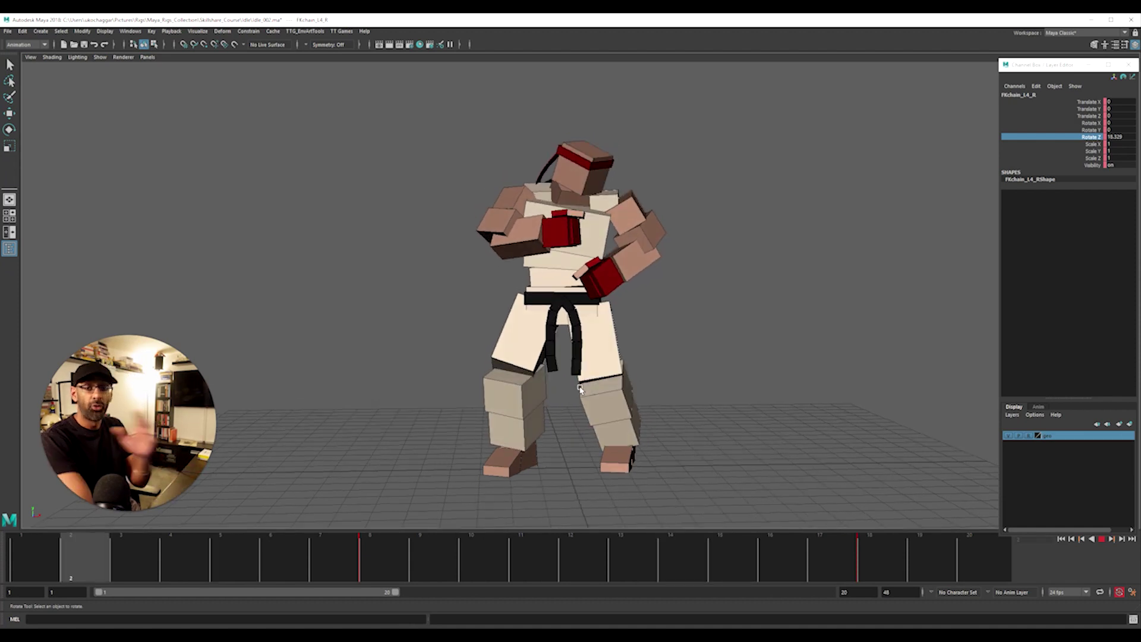